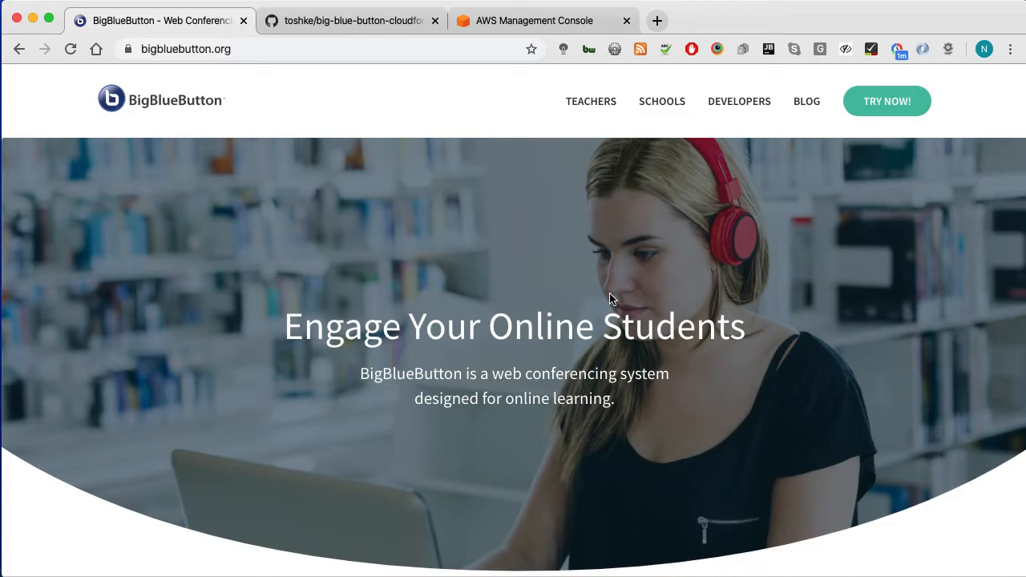
Step: Browse the big-blue-button-cloudformation-cfhl repo's files, such as asg.config.yaml, bbb.config.yaml and vpc.config.yaml
scroll(508, 357, down, 3)
scroll(514, 361, up, 3)
click(356, 22)
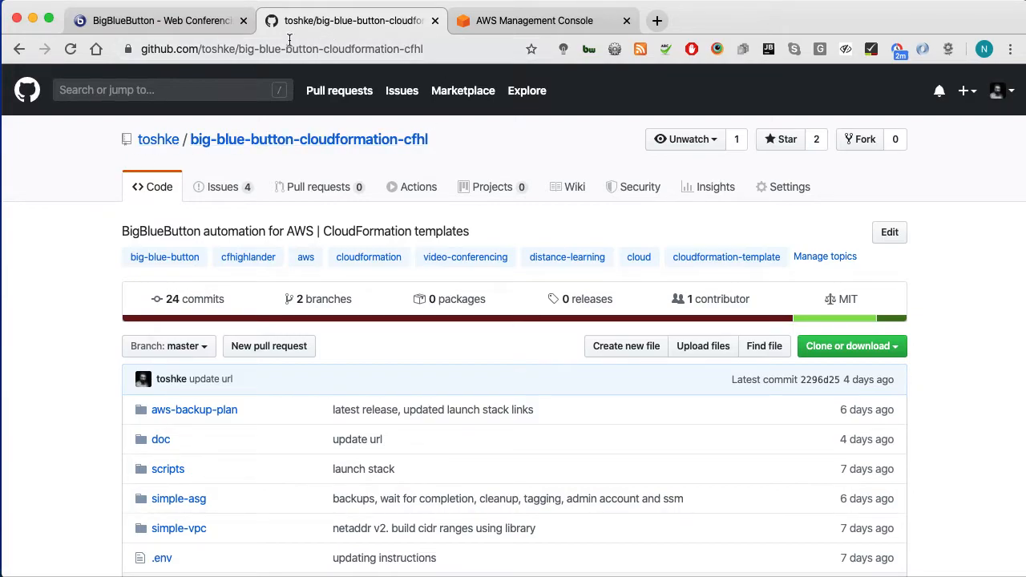
scroll(79, 437, down, 9)
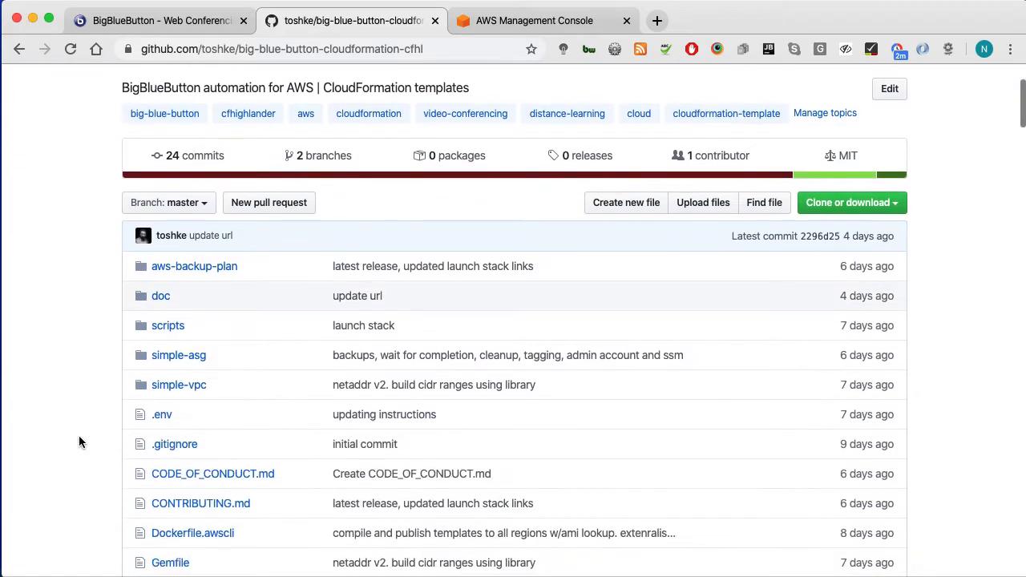
scroll(82, 269, up, 4)
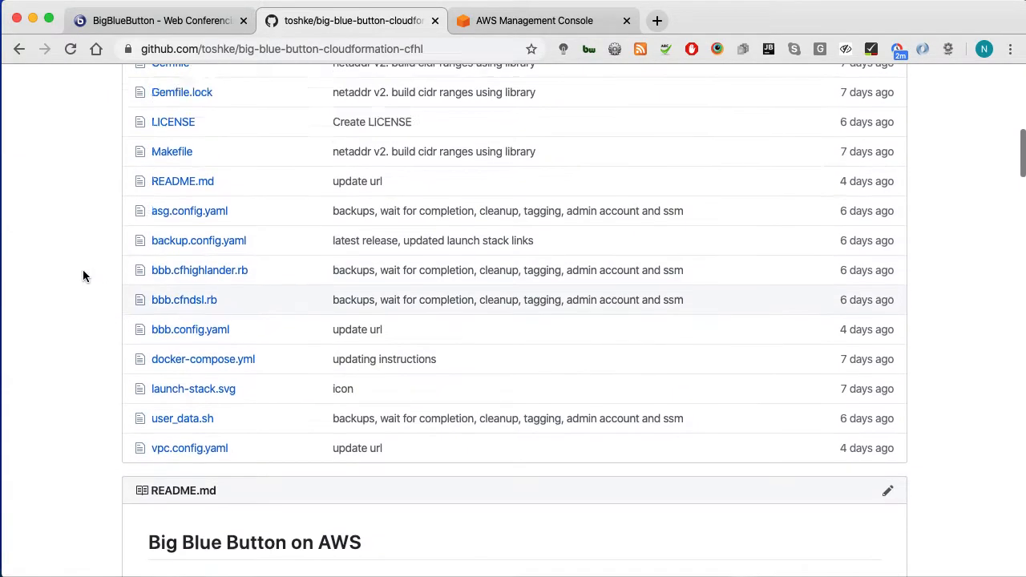
Step: Read README.md down to the Region / Launch Stack table, then switch to the AWS console
click(168, 290)
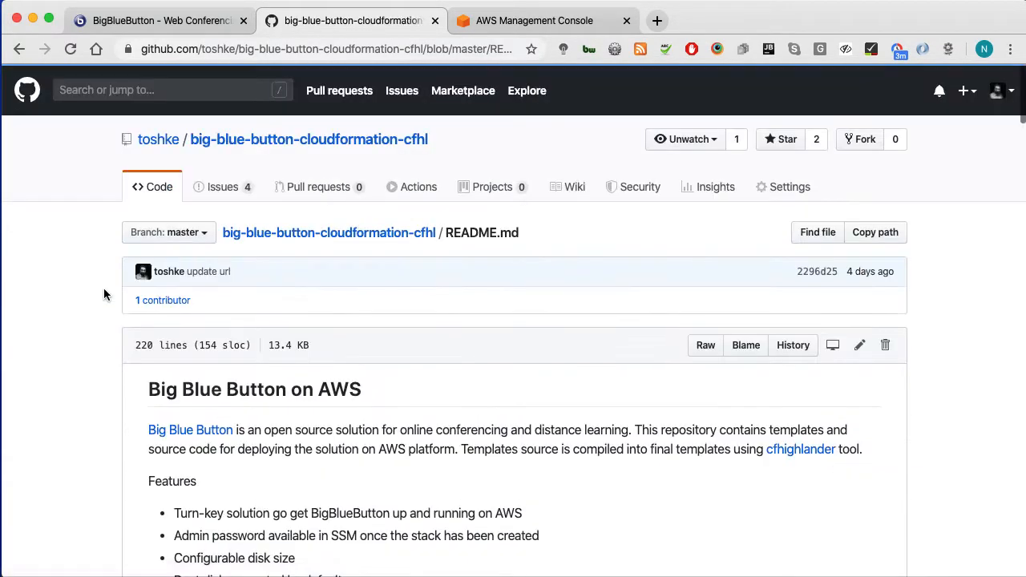
scroll(105, 355, down, 4)
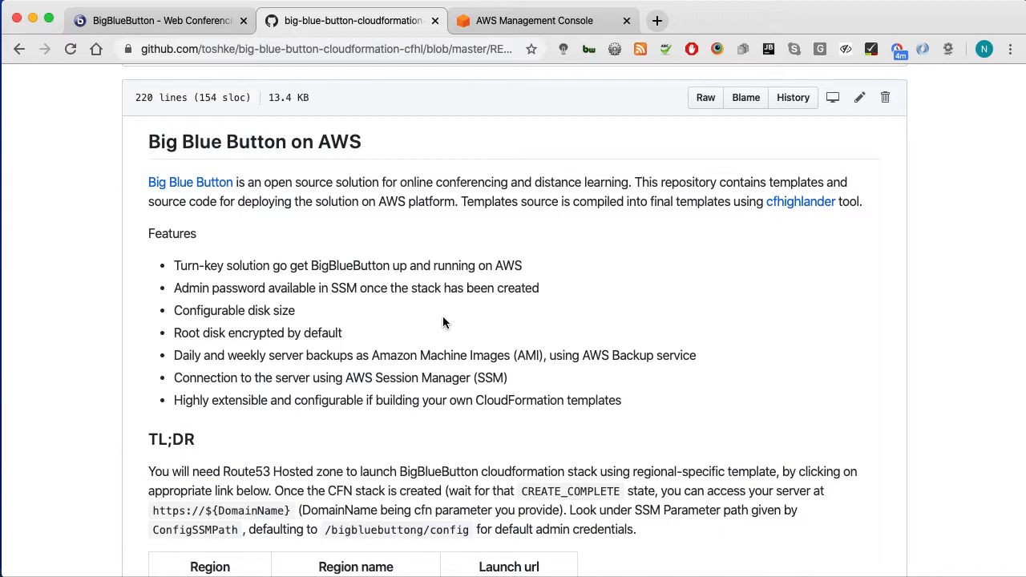
scroll(509, 376, down, 5)
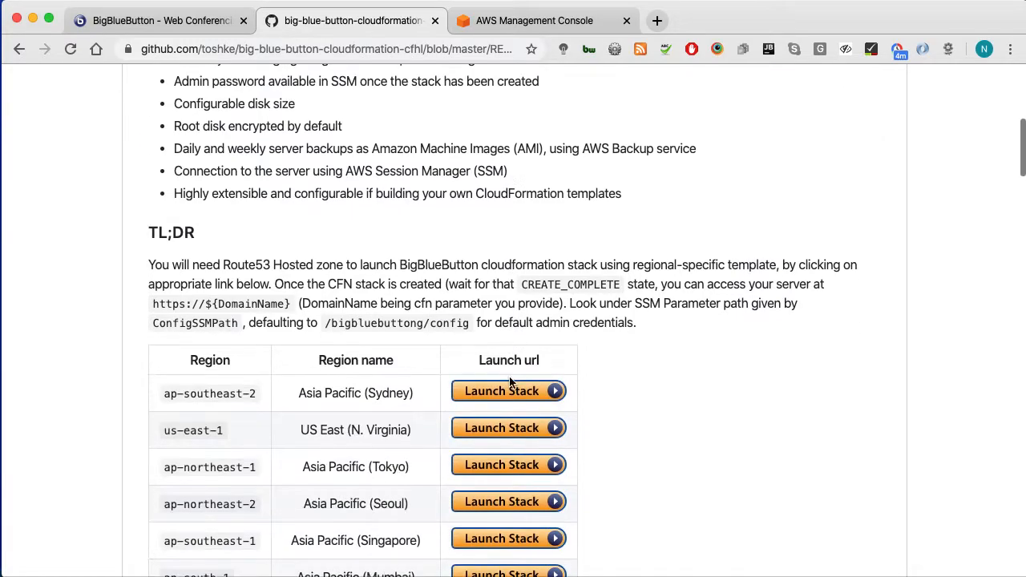
scroll(265, 265, down, 4)
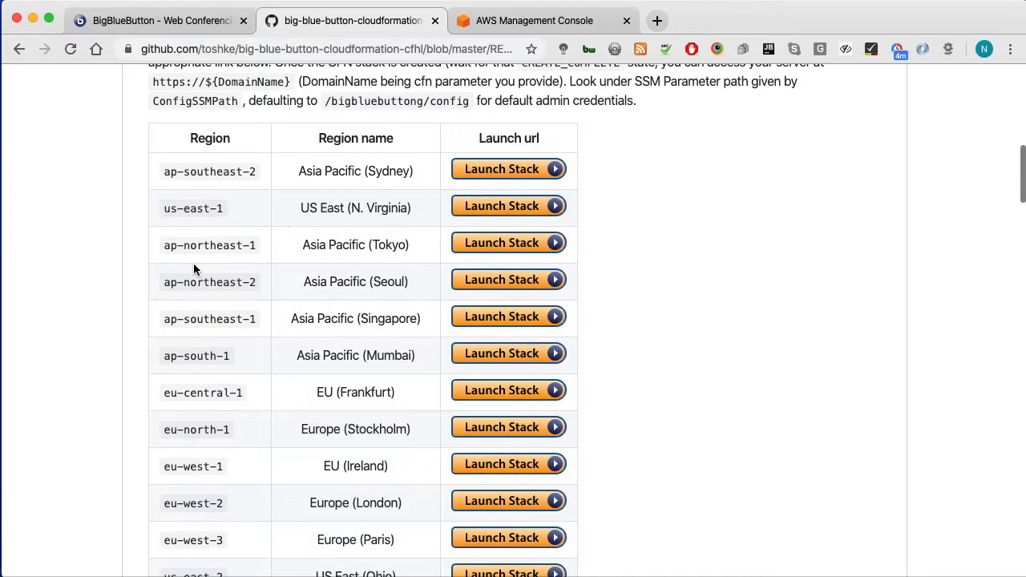
scroll(185, 265, up, 1)
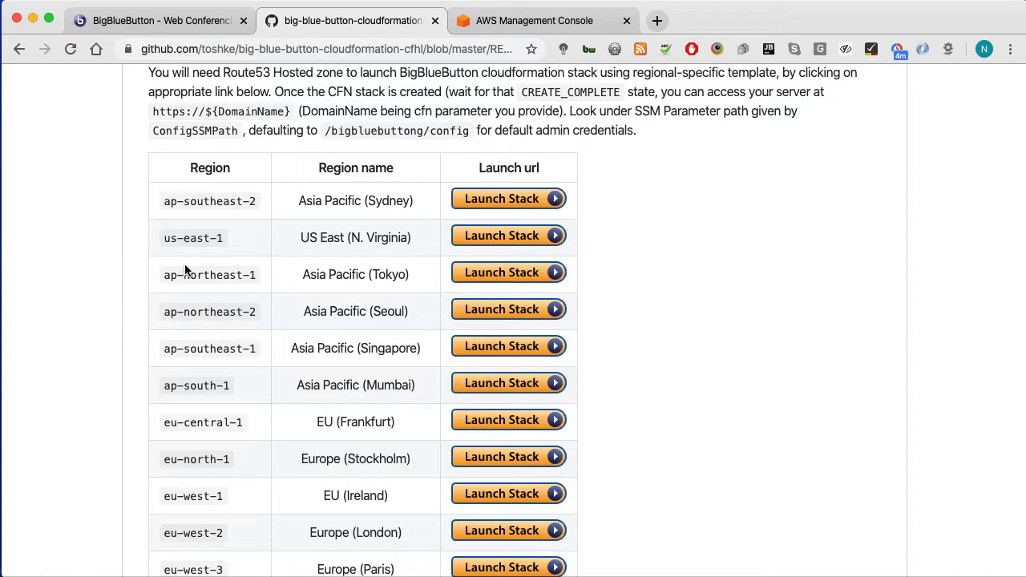
click(528, 20)
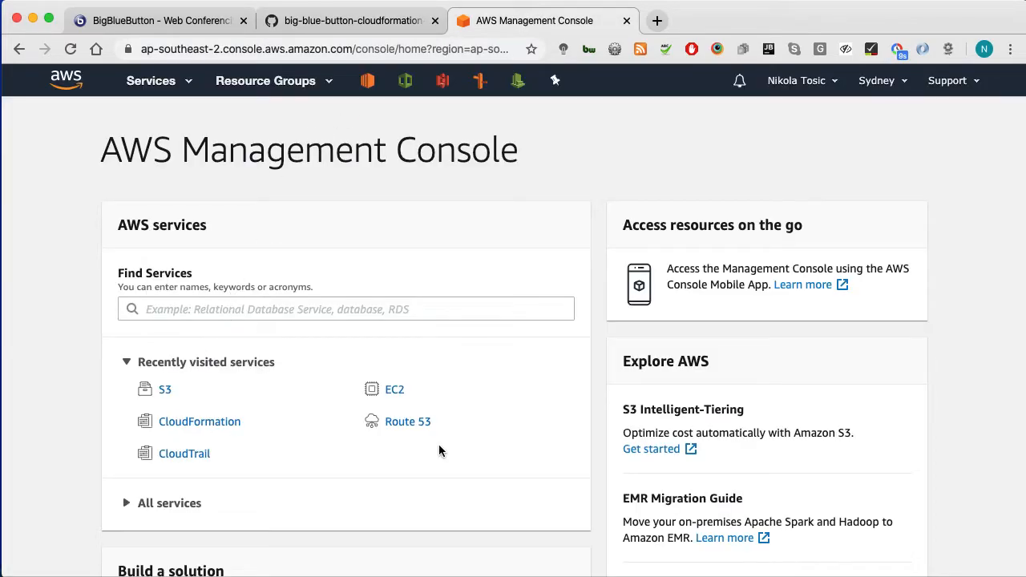
Step: Check the existing Route 53 hosted zones, then return to the README's region launch table
click(408, 423)
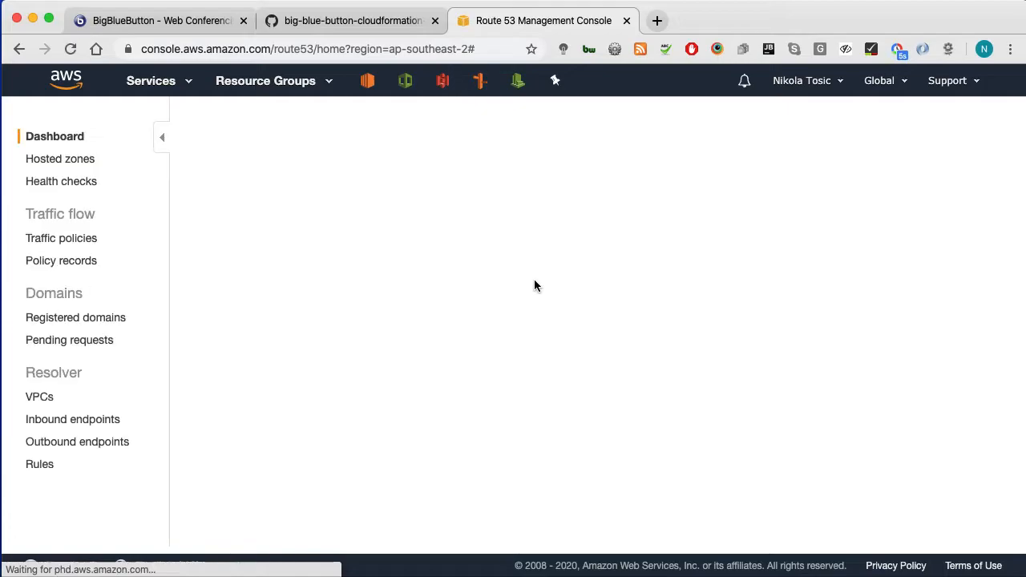
click(268, 216)
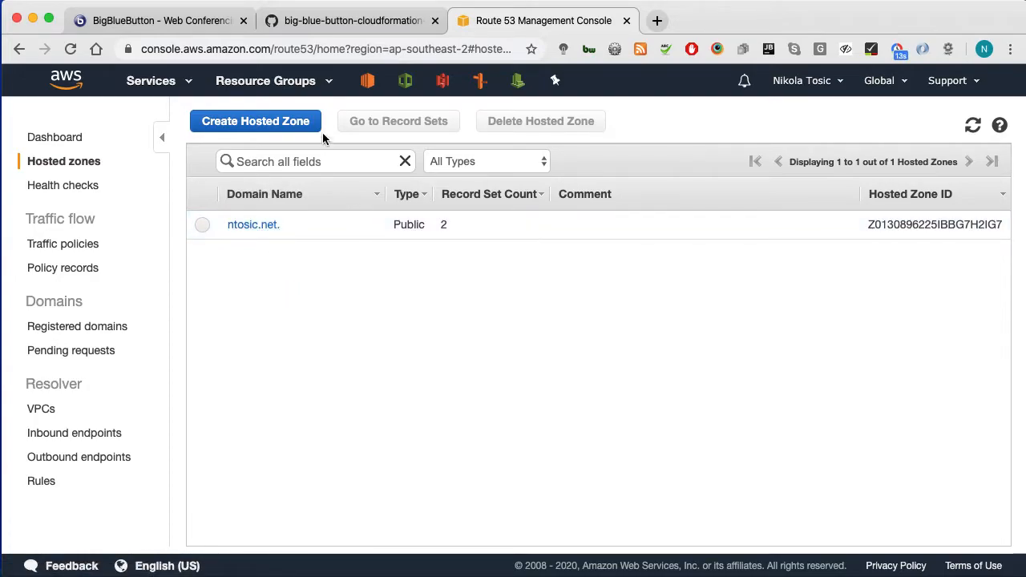
click(332, 21)
scroll(146, 329, down, 3)
scroll(146, 328, up, 1)
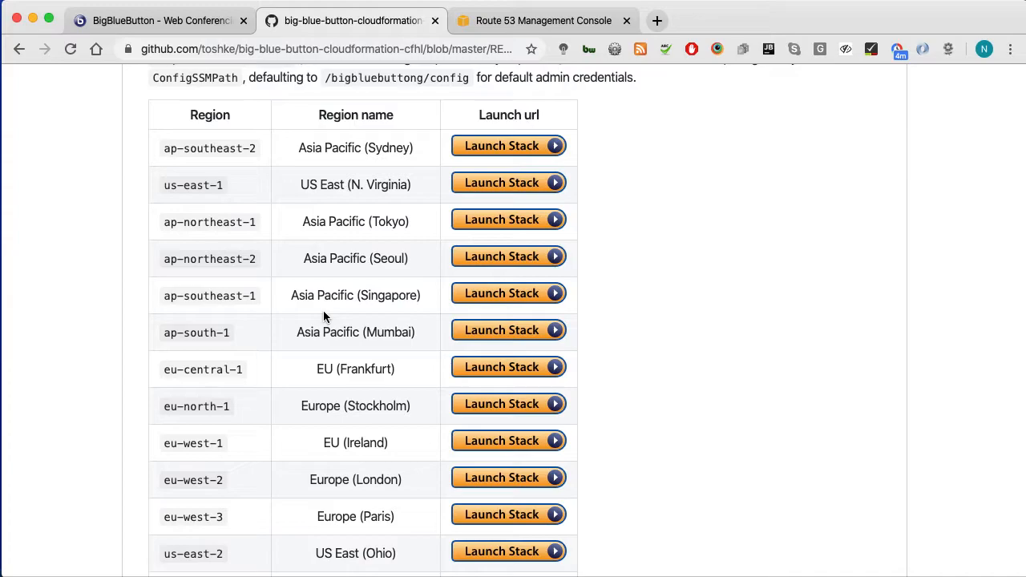
Step: Launch the stack from the ap-southeast-2 (Sydney) row of the README's table
scroll(323, 310, down, 5)
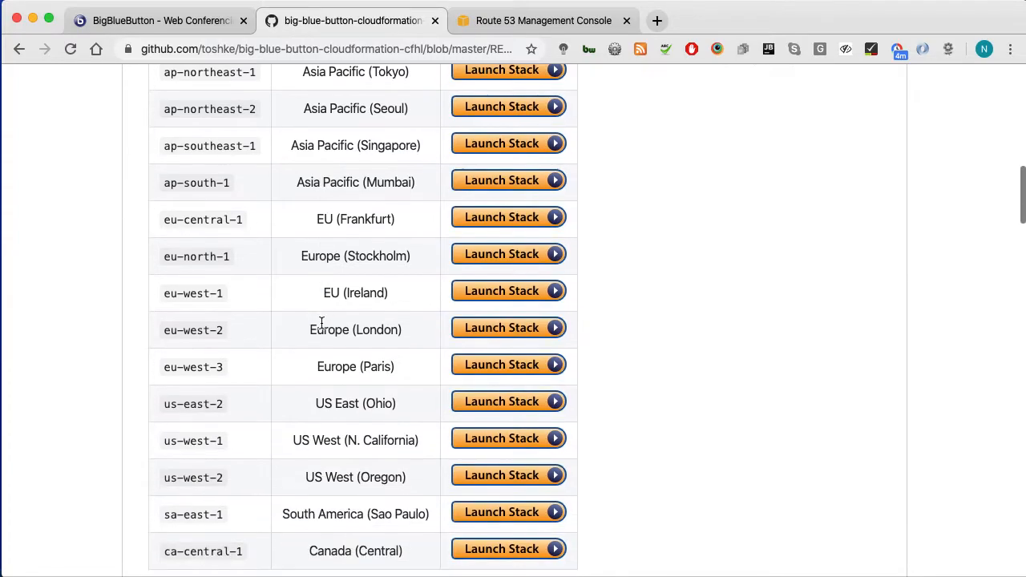
scroll(320, 322, up, 2)
scroll(320, 323, up, 3)
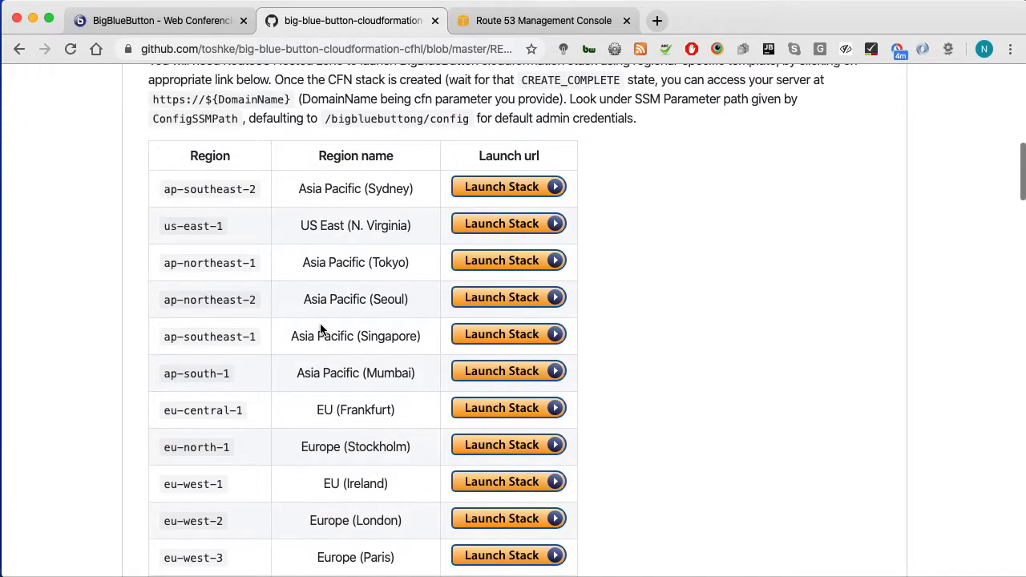
scroll(320, 323, down, 1)
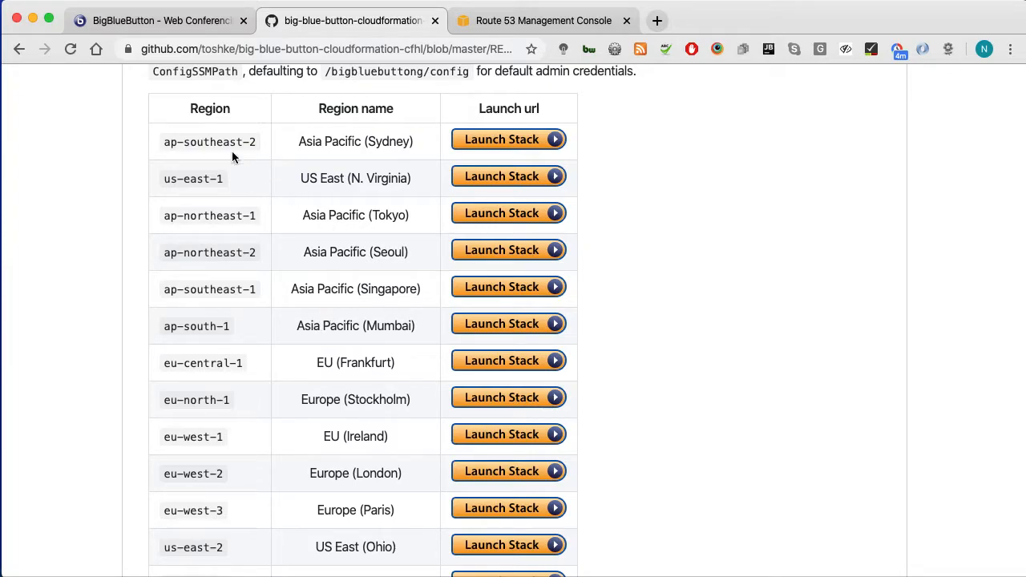
super+click(477, 138)
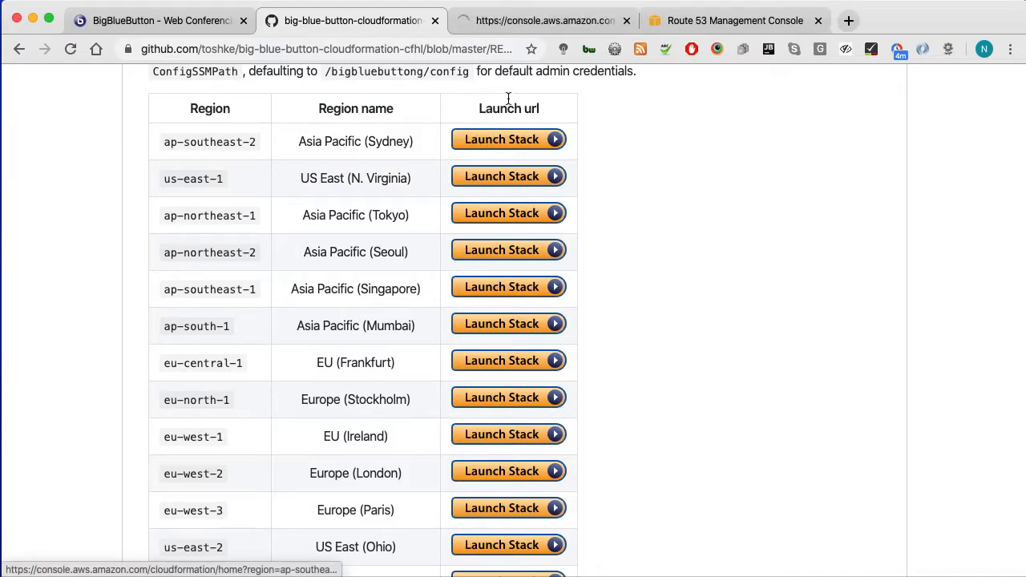
Step: Keep the prefilled bbb.compiled.yaml template URL and continue to the stack details
click(540, 21)
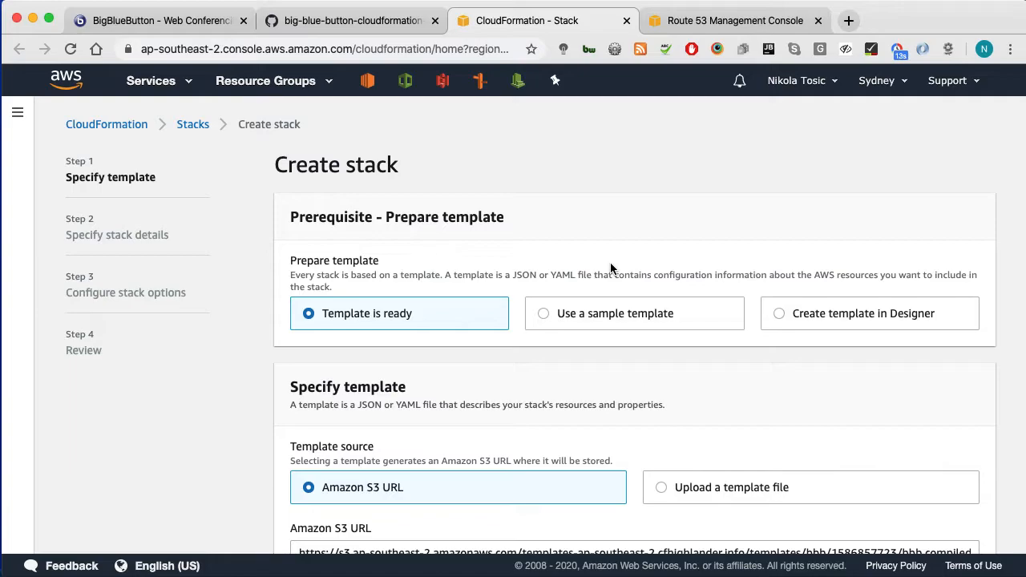
click(710, 22)
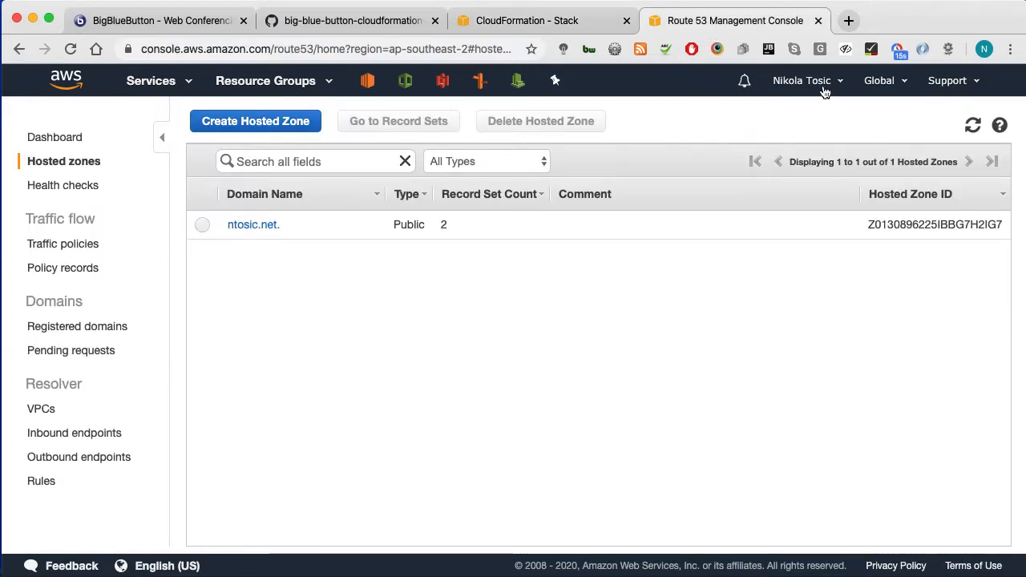
click(573, 27)
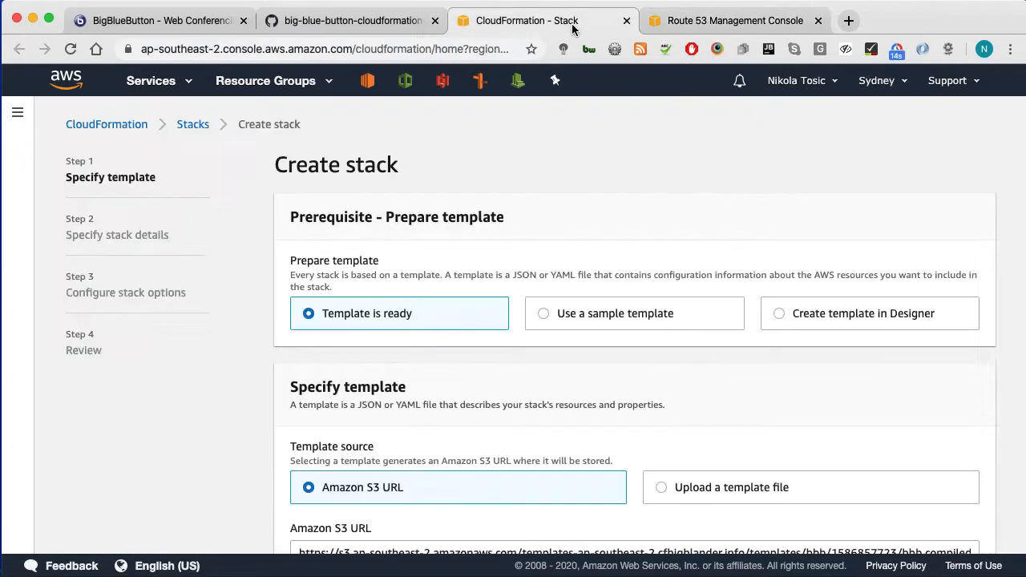
scroll(675, 216, down, 4)
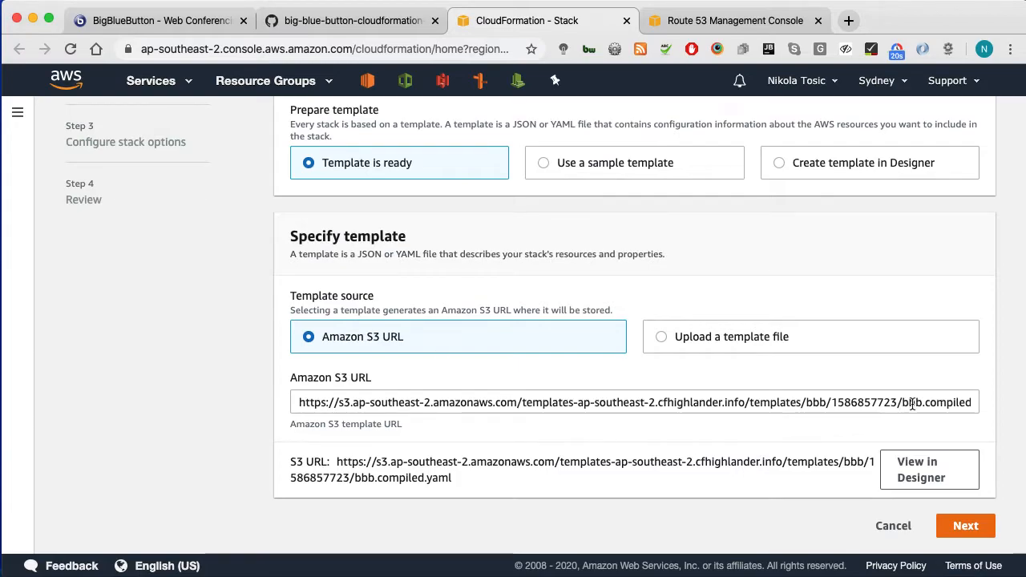
click(966, 526)
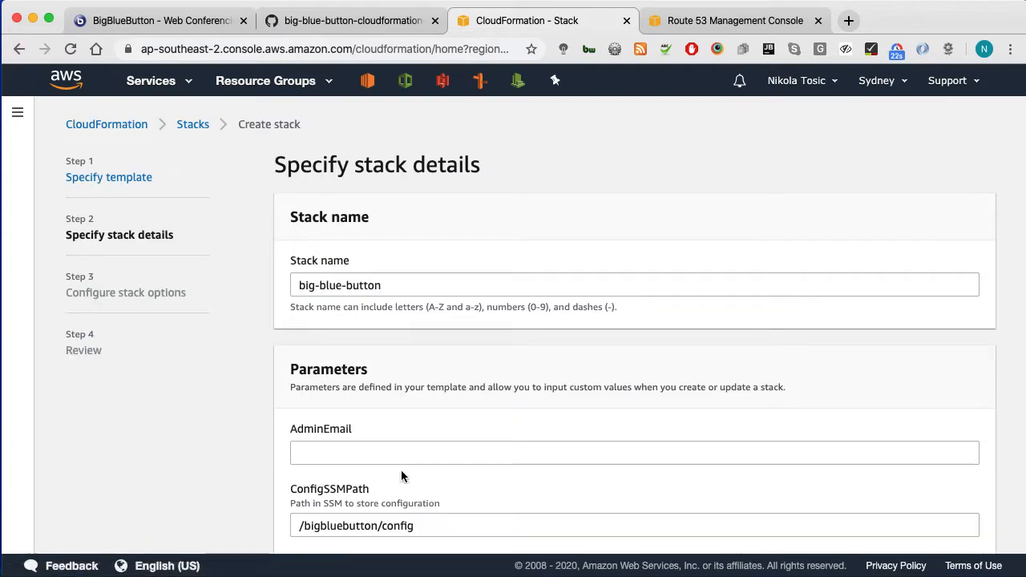
Step: Enter the administrator's e-mail address in the AdminEmail parameter field
scroll(620, 374, down, 2)
drag(286, 301, 392, 305)
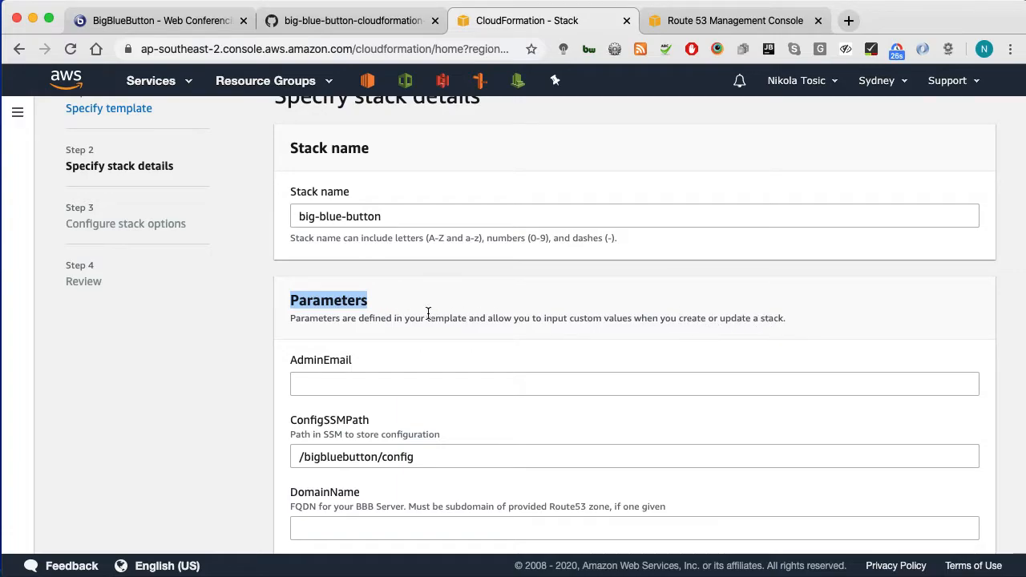
scroll(513, 359, down, 1)
click(537, 362)
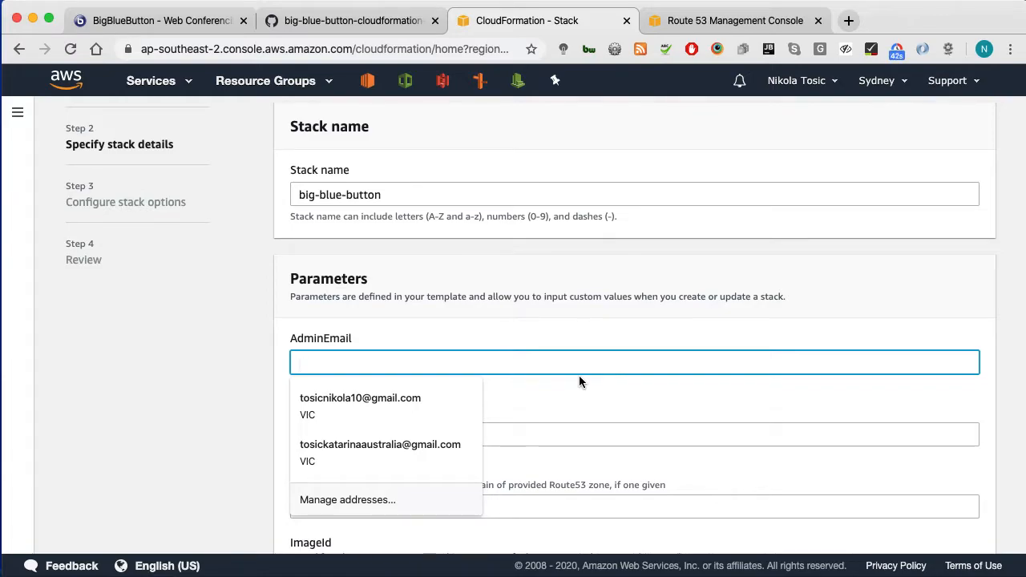
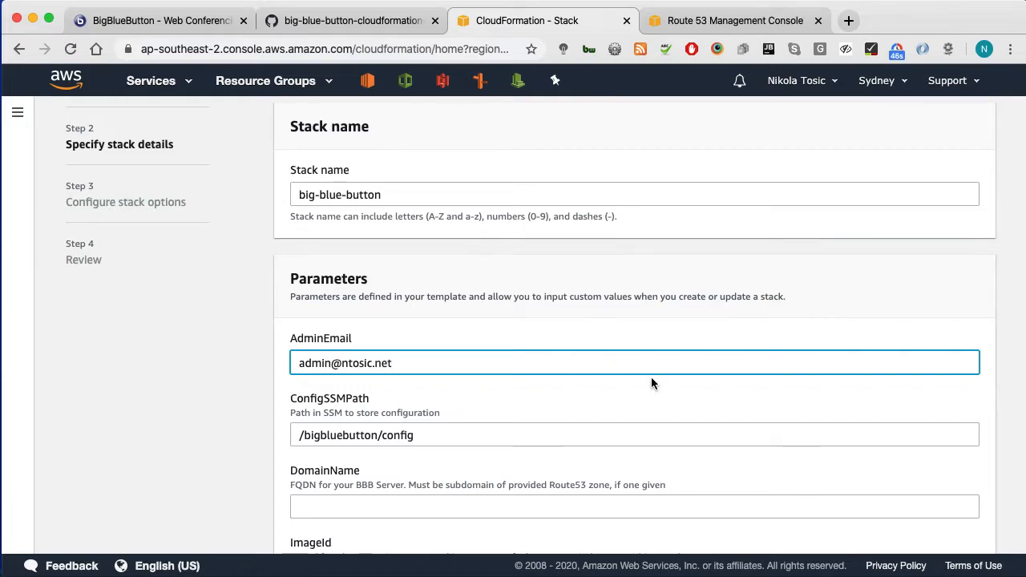
scroll(651, 383, down, 3)
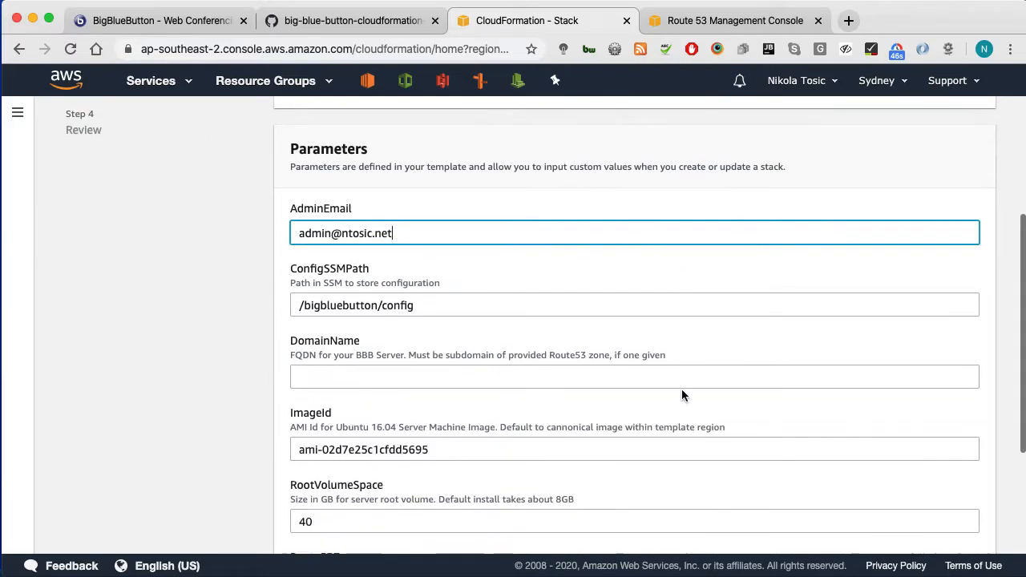
drag(294, 305, 428, 305)
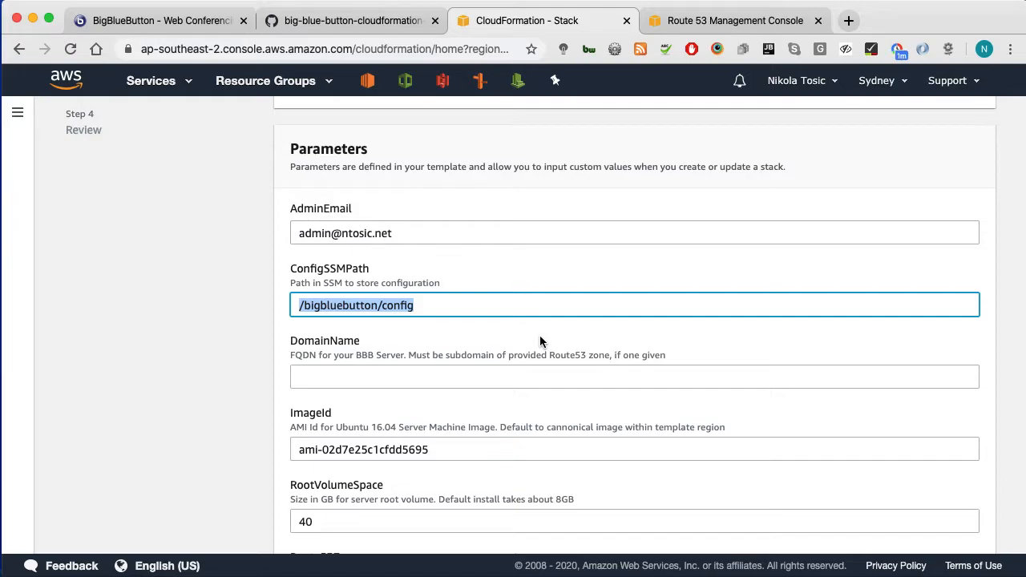
click(497, 376)
scroll(630, 380, down, 3)
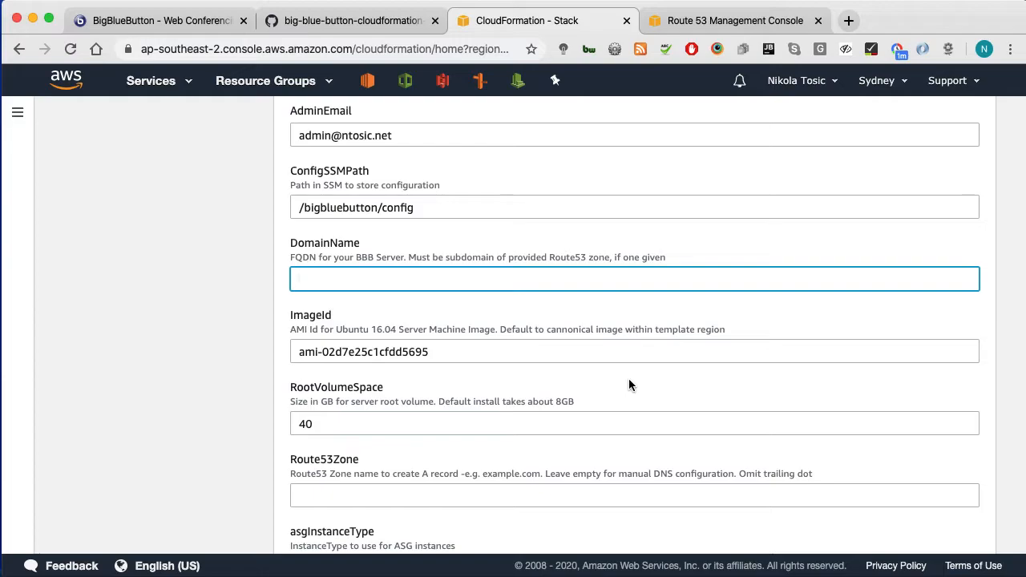
text(elearning.ntosic.net)
scroll(627, 353, up, 3)
scroll(627, 354, down, 3)
drag(437, 283, 349, 280)
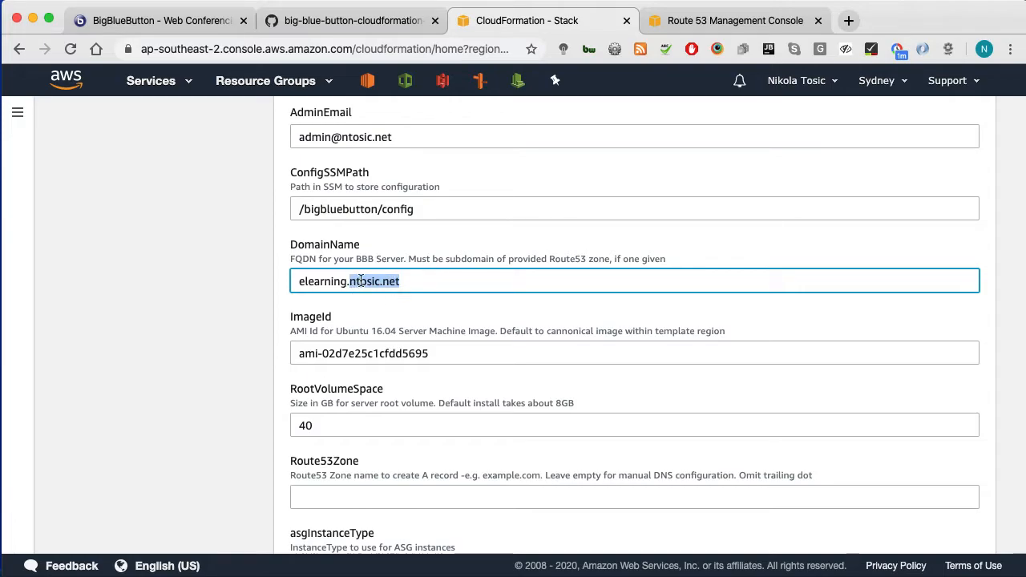
drag(350, 281, 263, 285)
key(BackSpace)
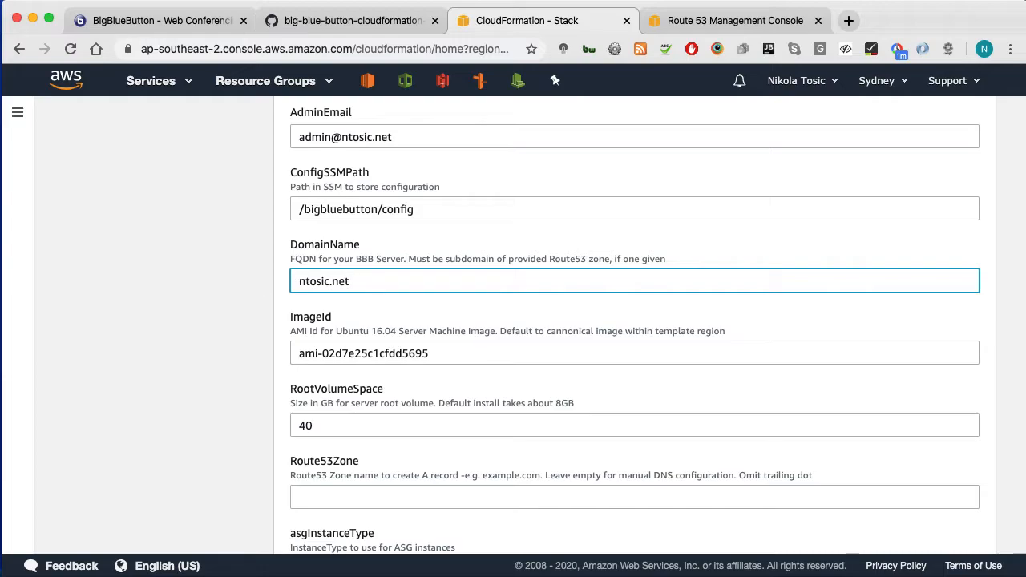
text(elearning.)
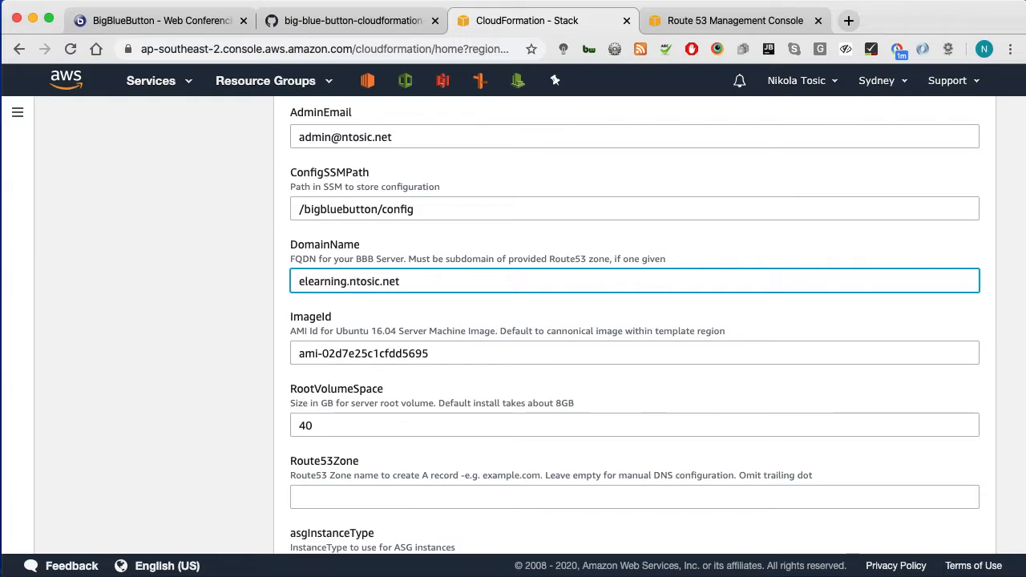
click(736, 23)
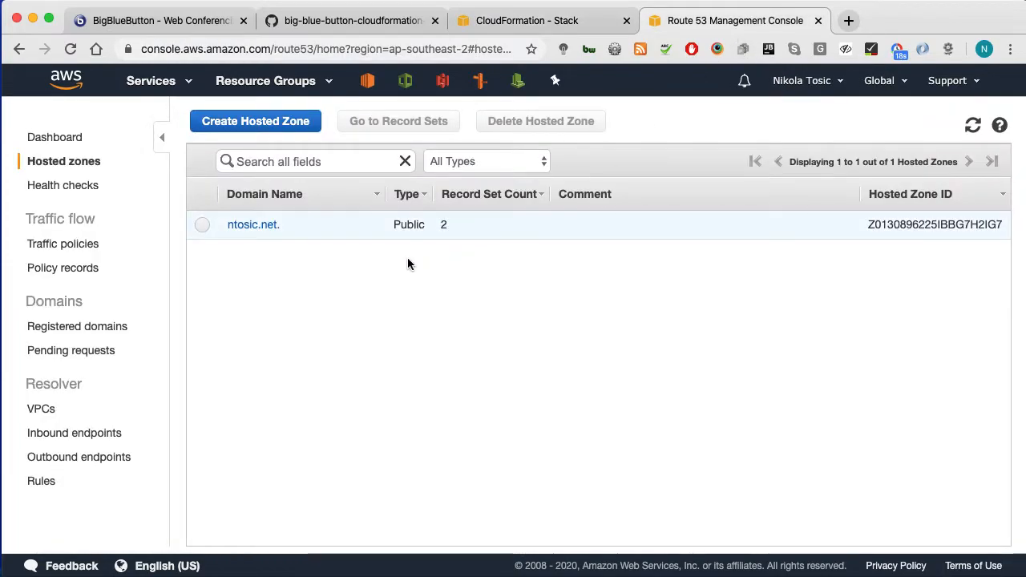
click(516, 29)
scroll(518, 360, down, 2)
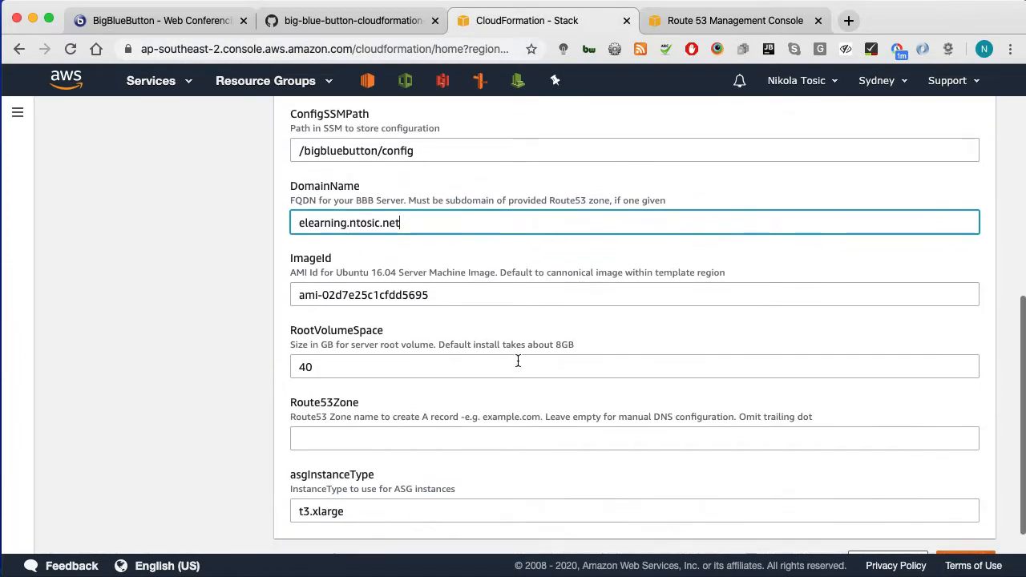
scroll(486, 328, down, 1)
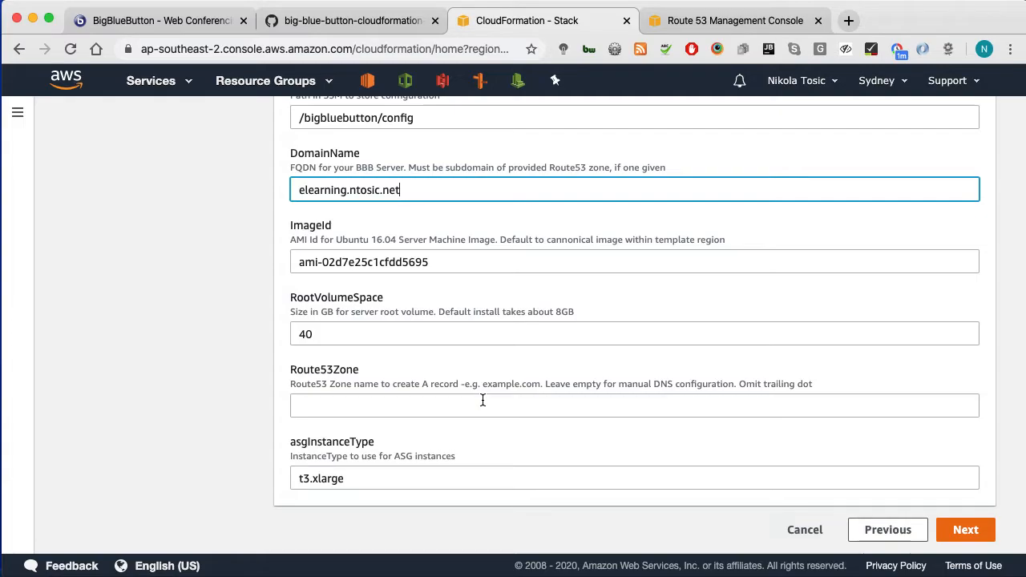
Step: Set Route53Zone to the user's domain and copy the t3.xlarge instance type value
click(427, 397)
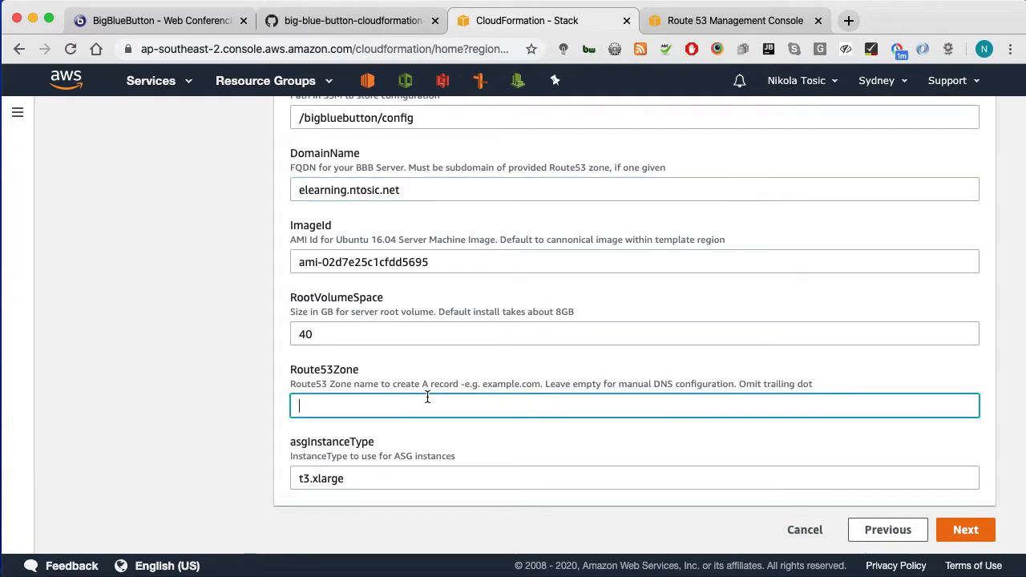
text(nt)
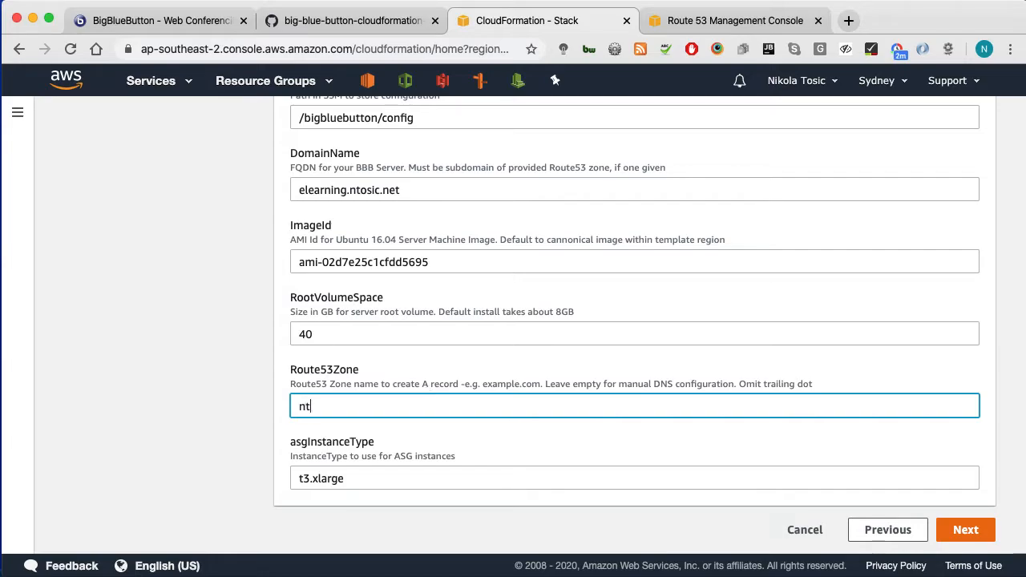
text(osic.net)
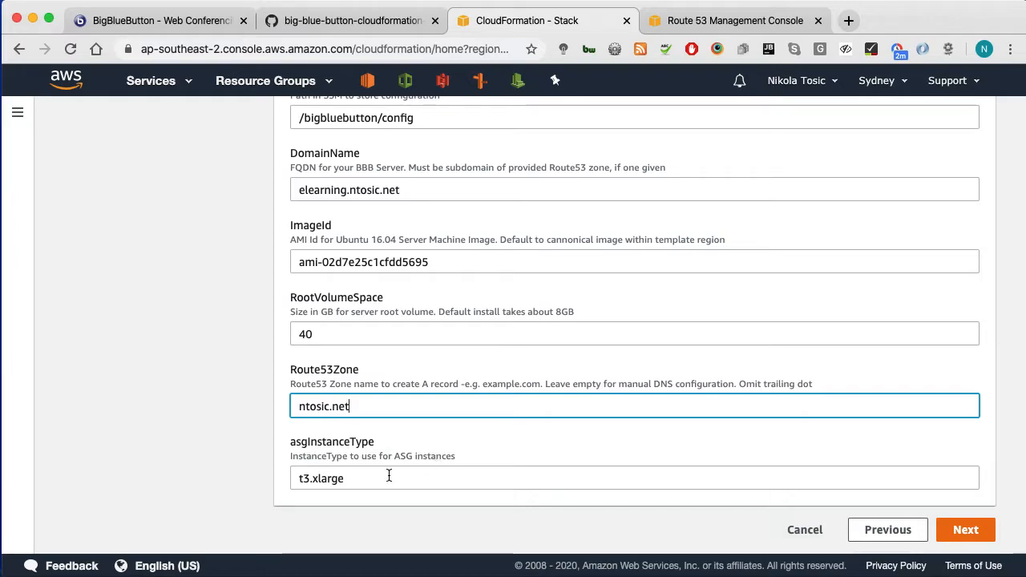
drag(390, 479, 298, 479)
key(super+c)
key(super+t)
Step: Search t3.xlarge and confirm on AWS's EC2 T3 page: 4 vCPUs, 16 GiB, $0.1670/hr
key(super+v)
key(Return)
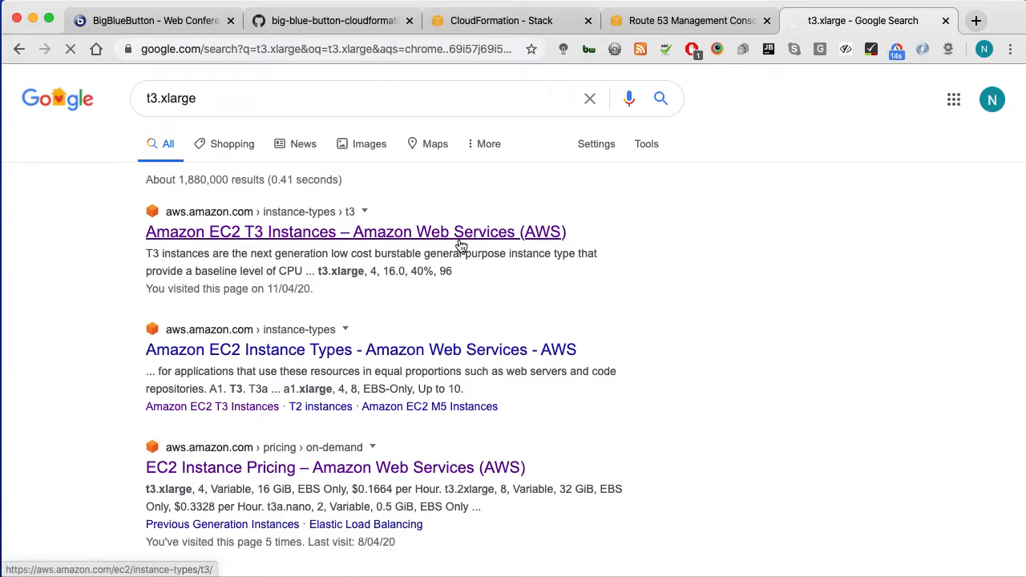
click(497, 232)
key(super+f)
key(super+v)
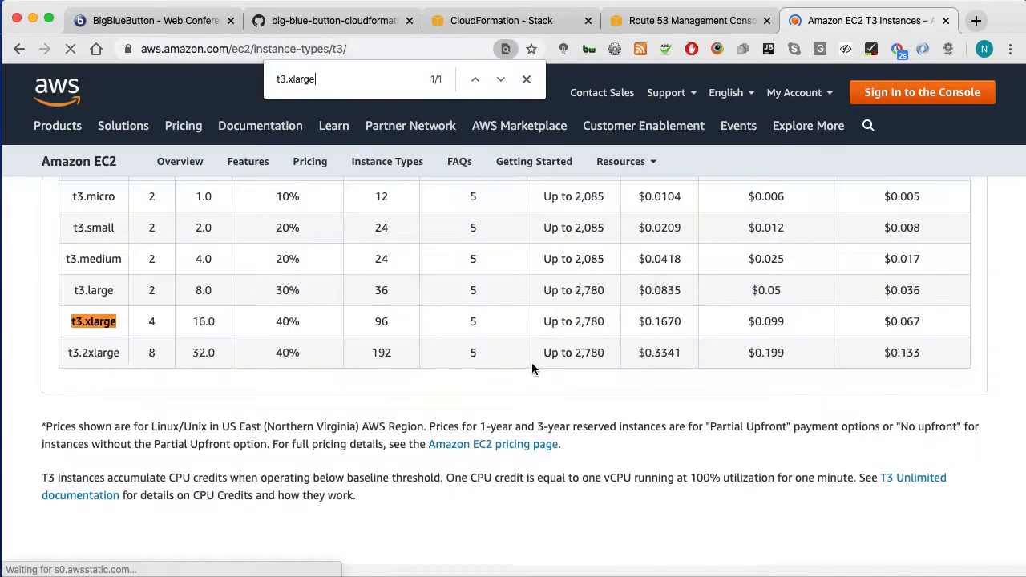
scroll(159, 329, up, 3)
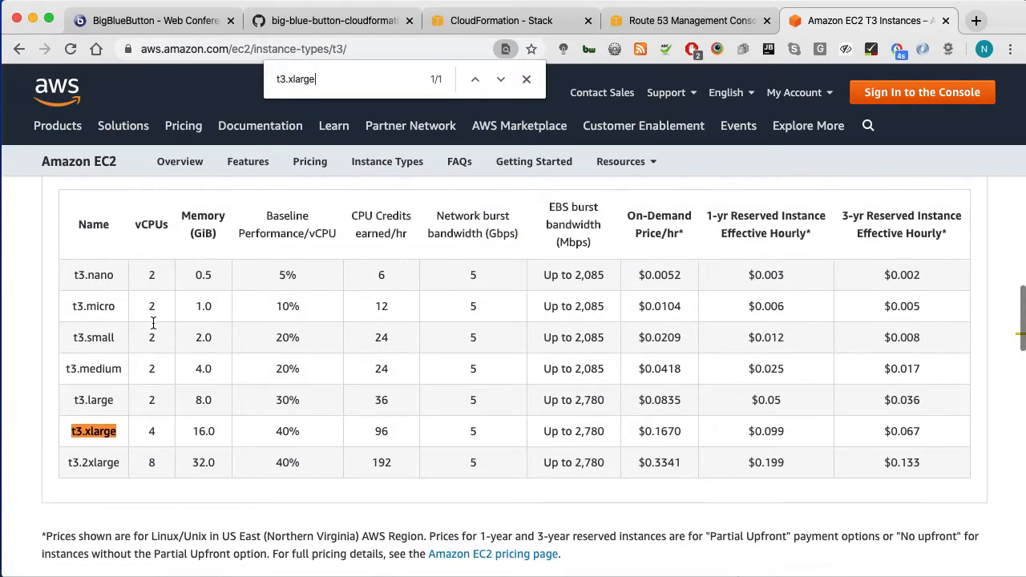
drag(146, 459, 218, 455)
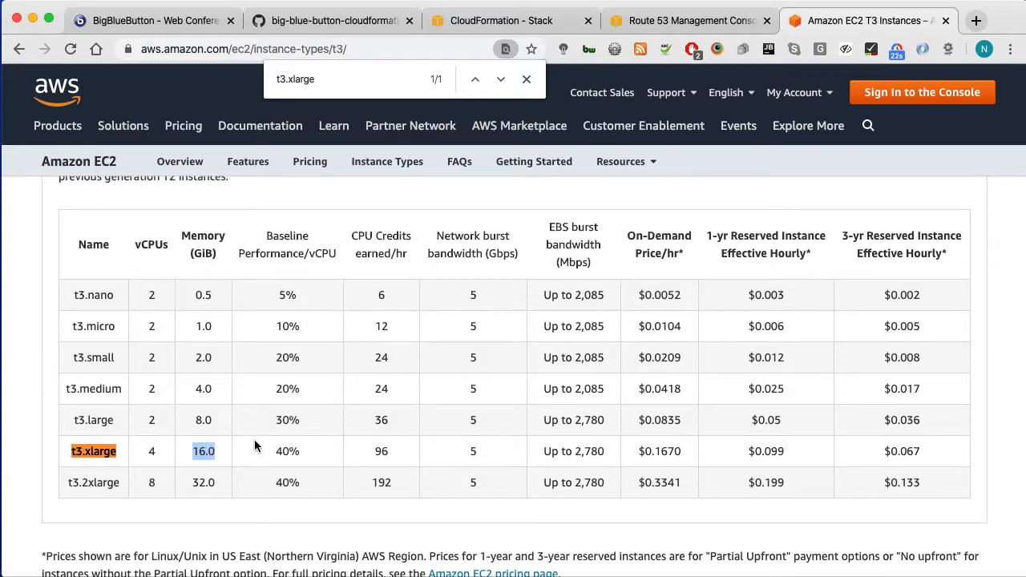
drag(633, 451, 668, 445)
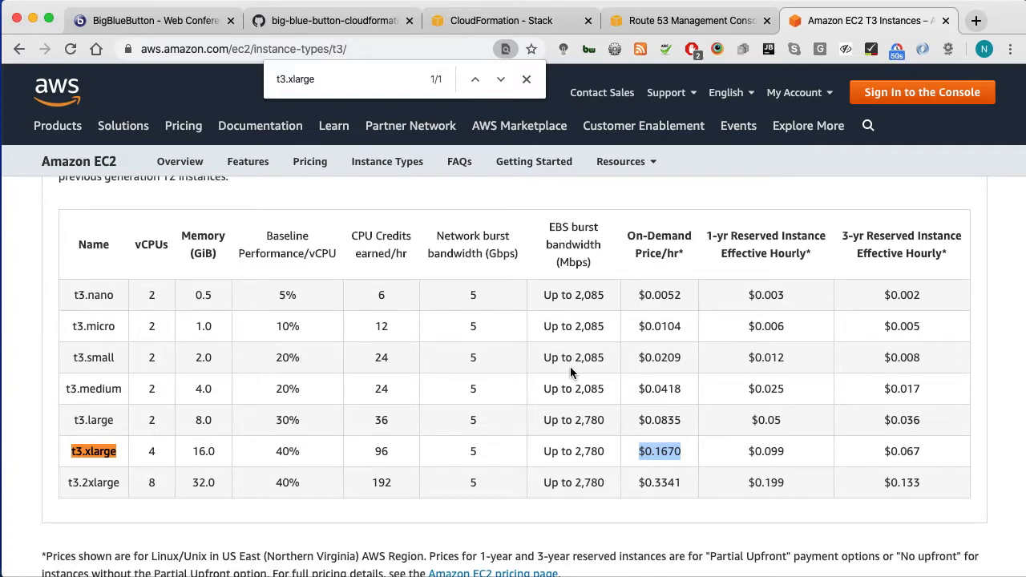
click(511, 24)
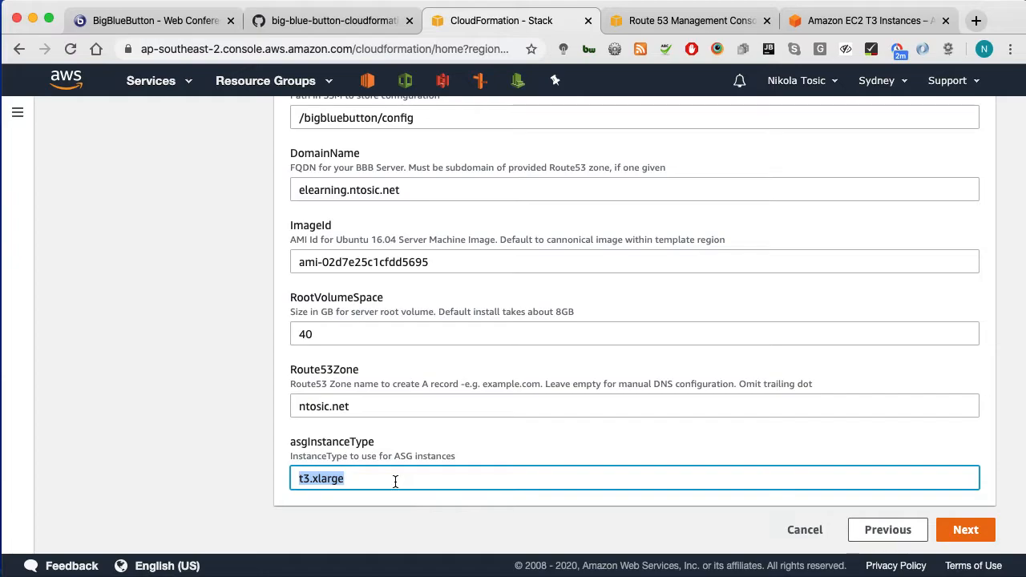
Step: Check the BigBlueButton site's web address, then submit the stack parameters
click(157, 22)
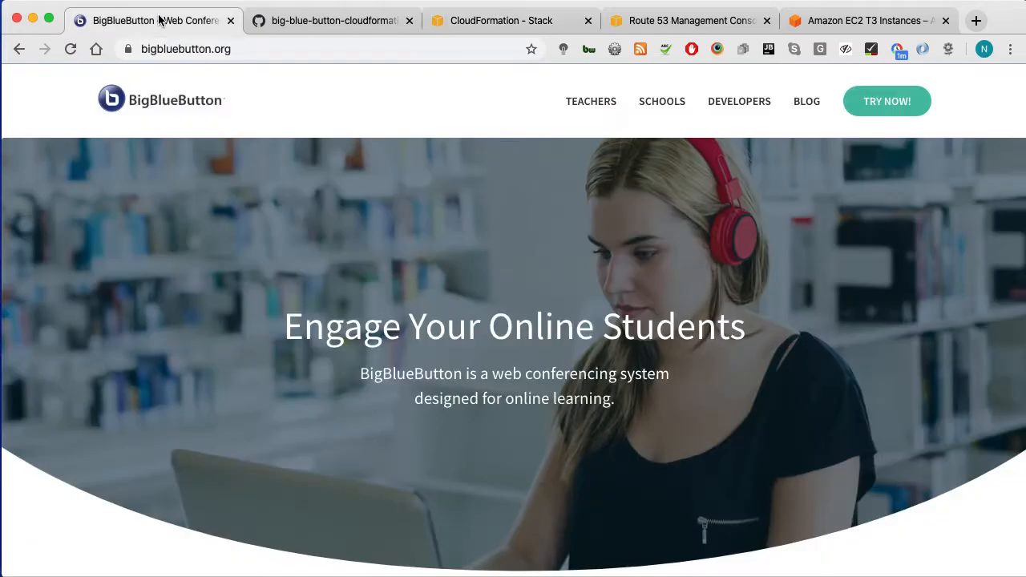
click(308, 50)
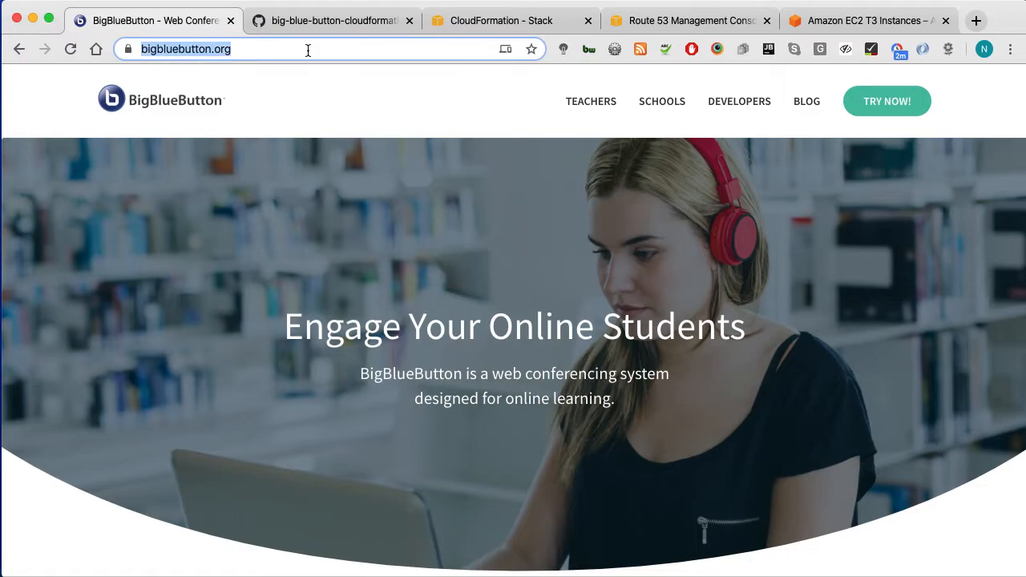
click(493, 29)
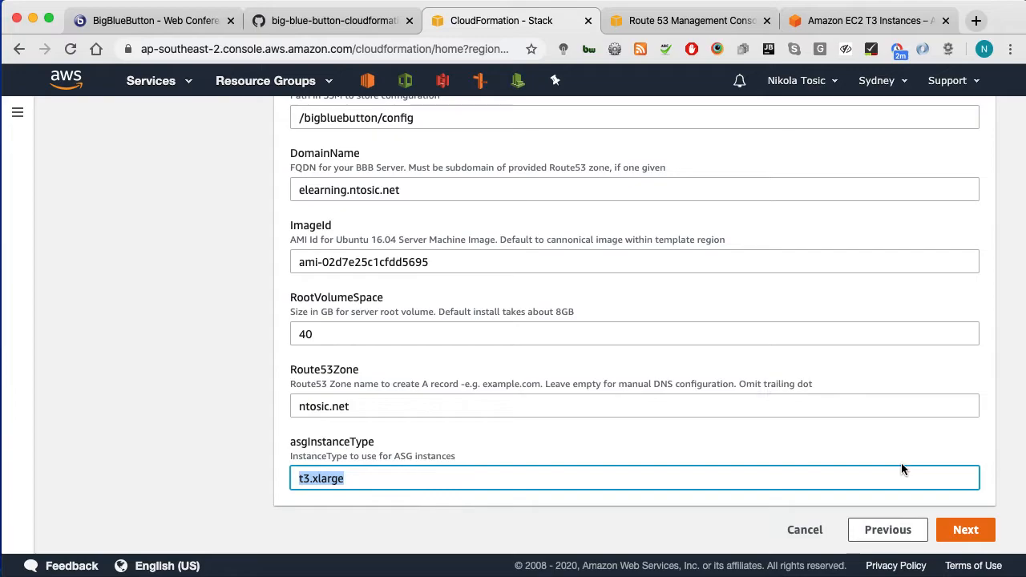
click(975, 534)
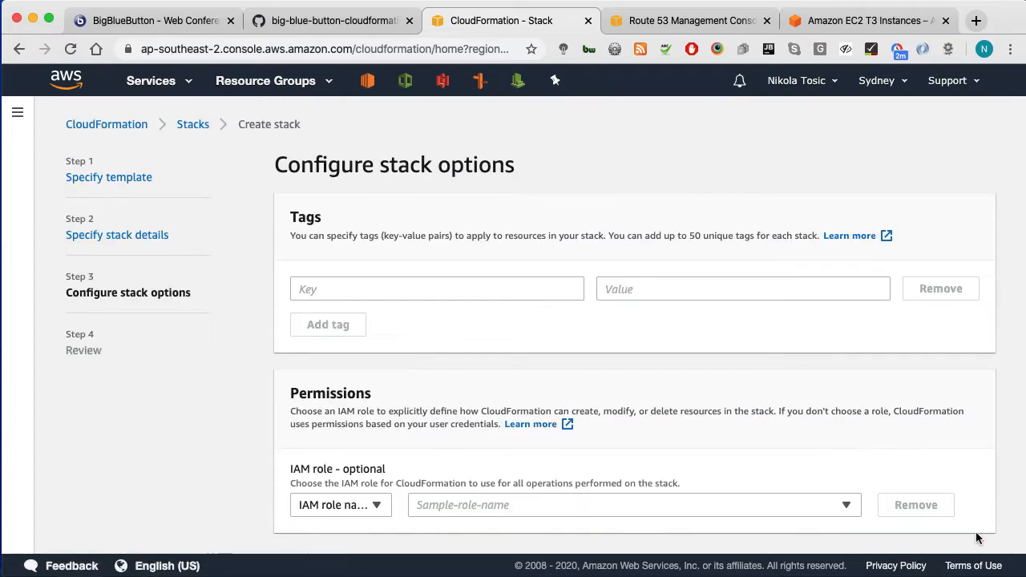
Step: Expand Stack creation options, leave every default unchanged, and proceed to Review
scroll(606, 397, down, 5)
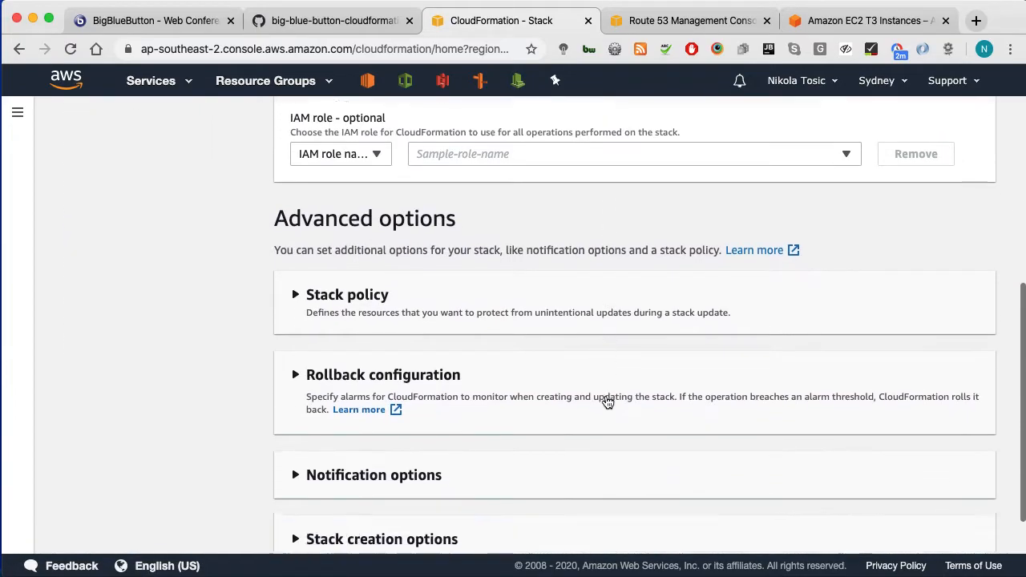
scroll(608, 400, down, 1)
click(400, 487)
scroll(596, 378, down, 1)
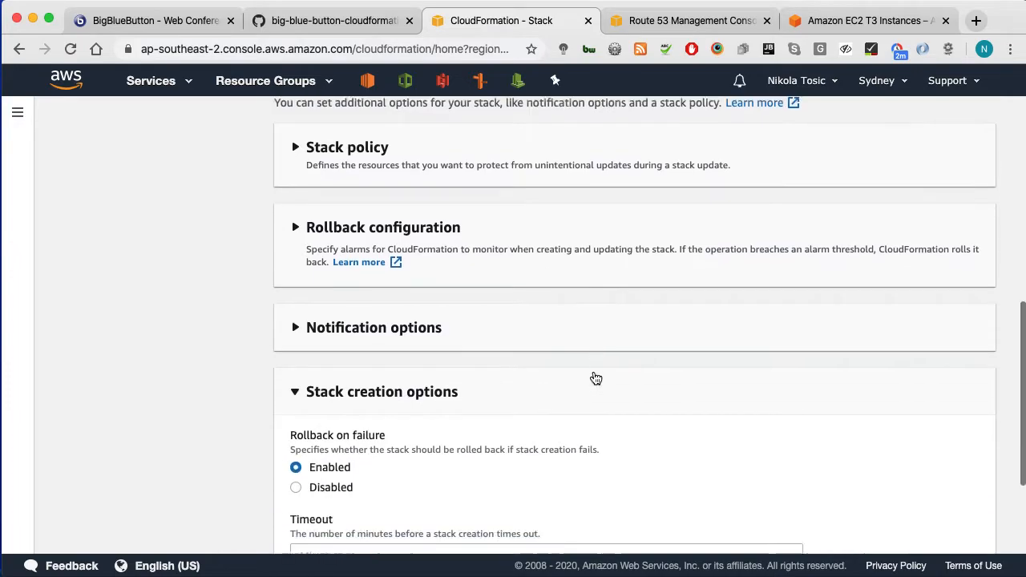
scroll(596, 378, down, 3)
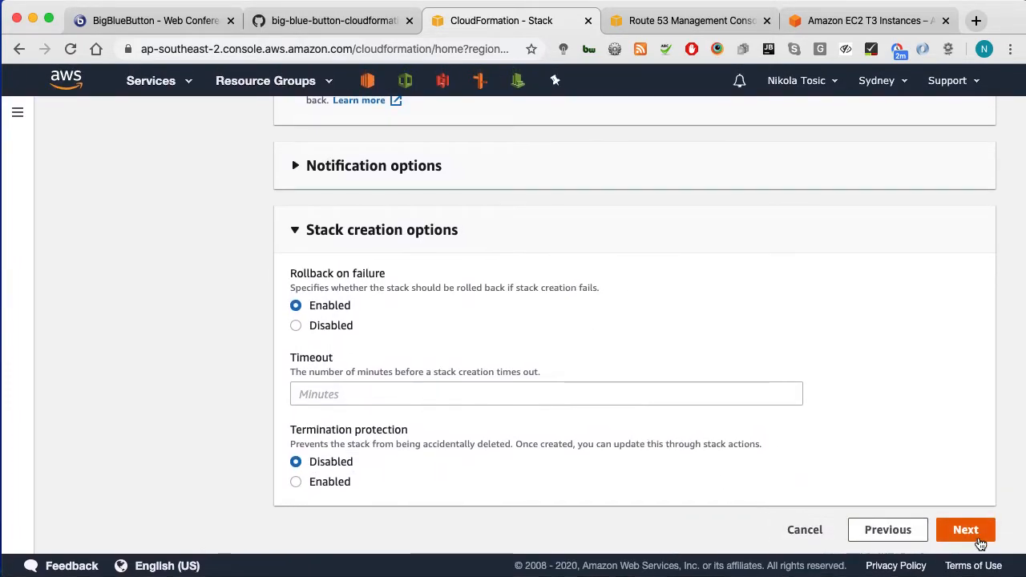
click(977, 541)
Step: Acknowledge the IAM custom-names and CAPABILITY_AUTO_EXPAND capabilities, then create the big-blue-button stack
scroll(628, 331, down, 5)
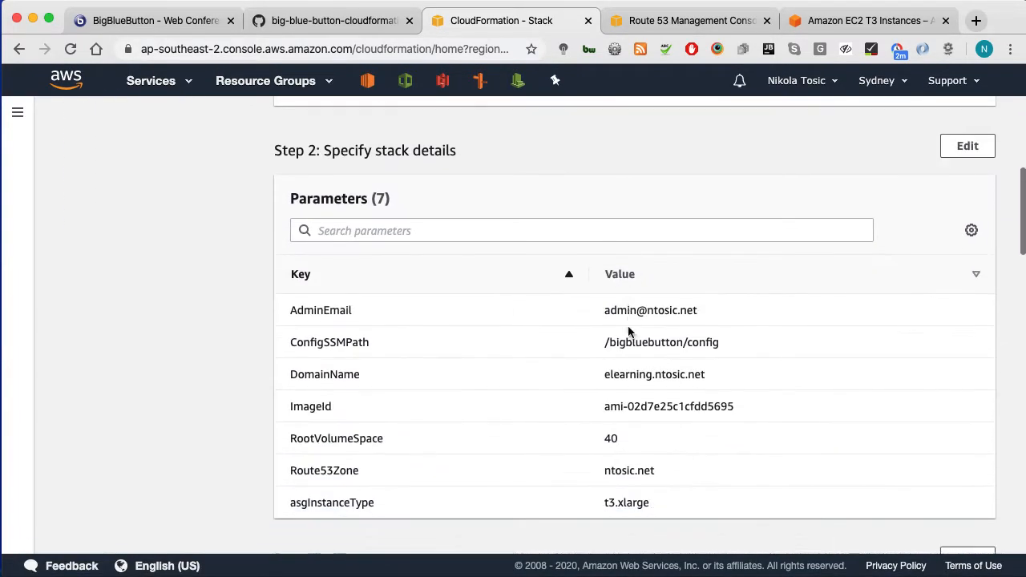
scroll(629, 330, down, 10)
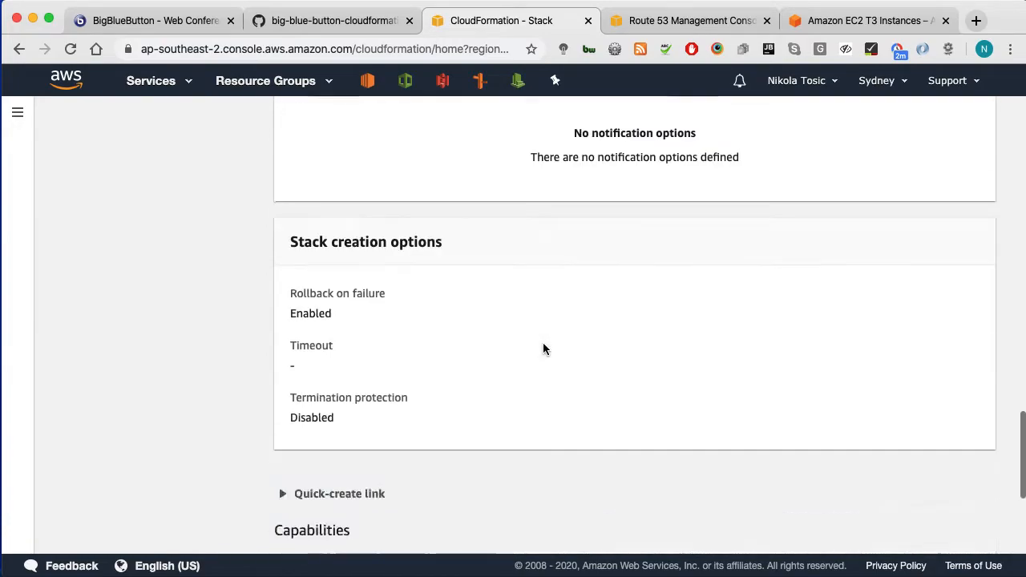
scroll(544, 347, down, 5)
click(318, 440)
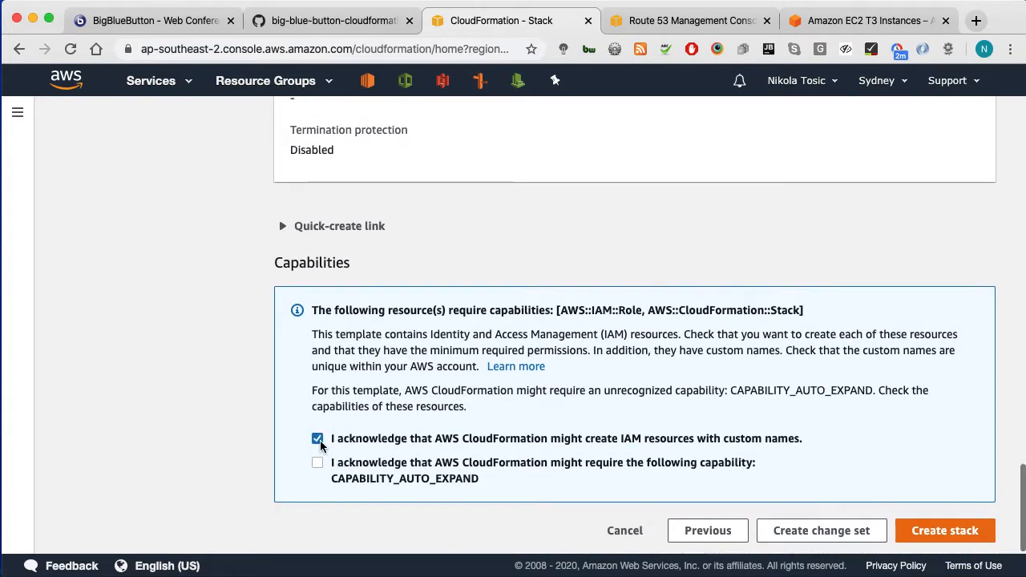
click(317, 462)
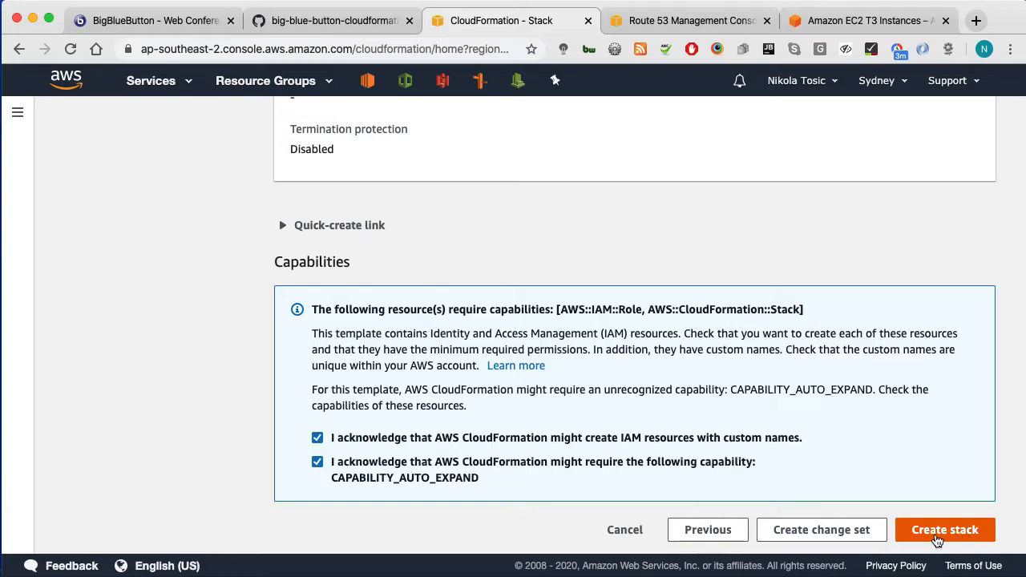
scroll(936, 541, up, 1)
scroll(934, 542, down, 1)
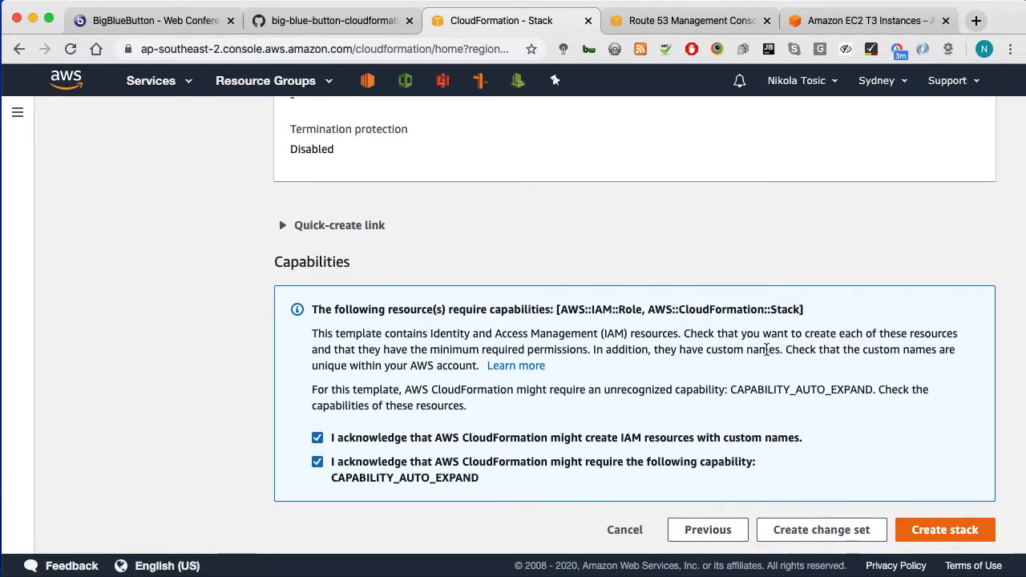
click(953, 533)
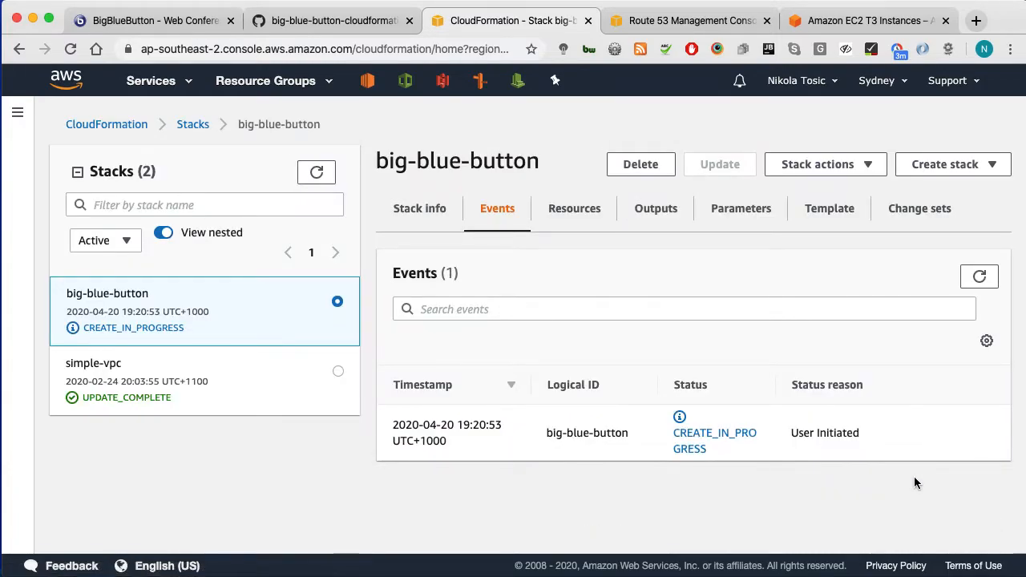
Step: Refresh the stacks, check the nested backup and VPC stacks' progress, then open the Services list
click(985, 281)
click(316, 173)
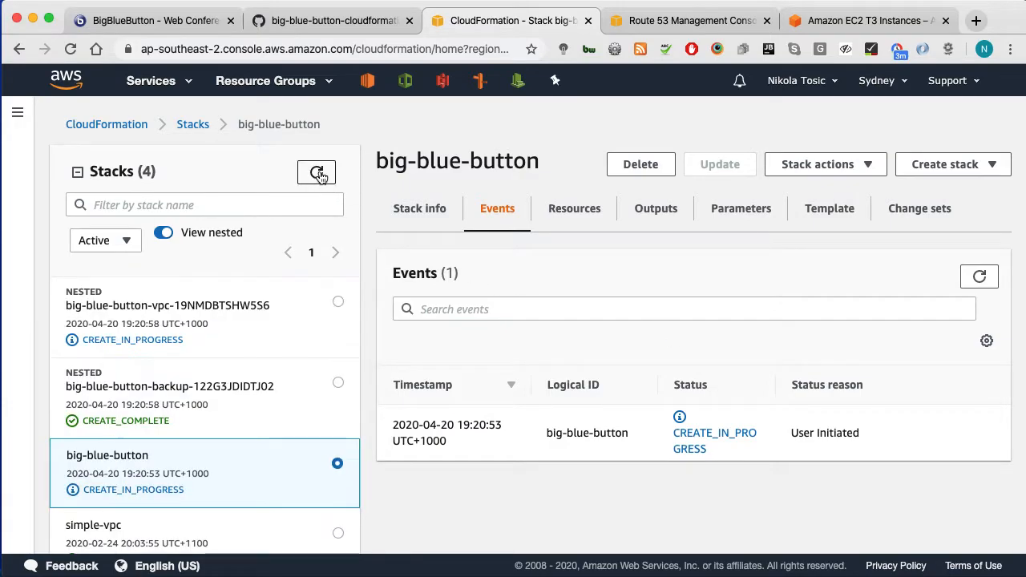
click(237, 391)
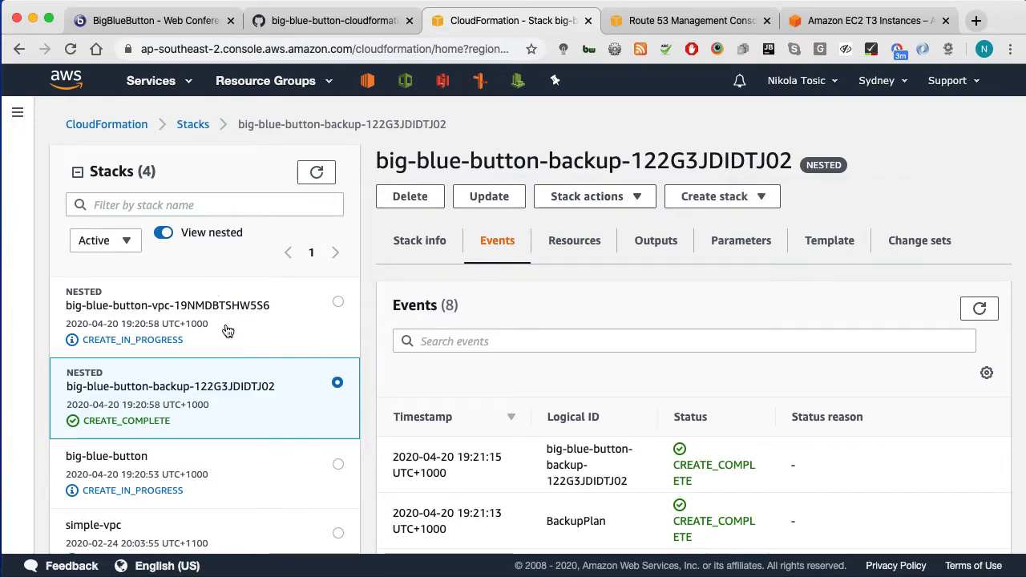
click(253, 315)
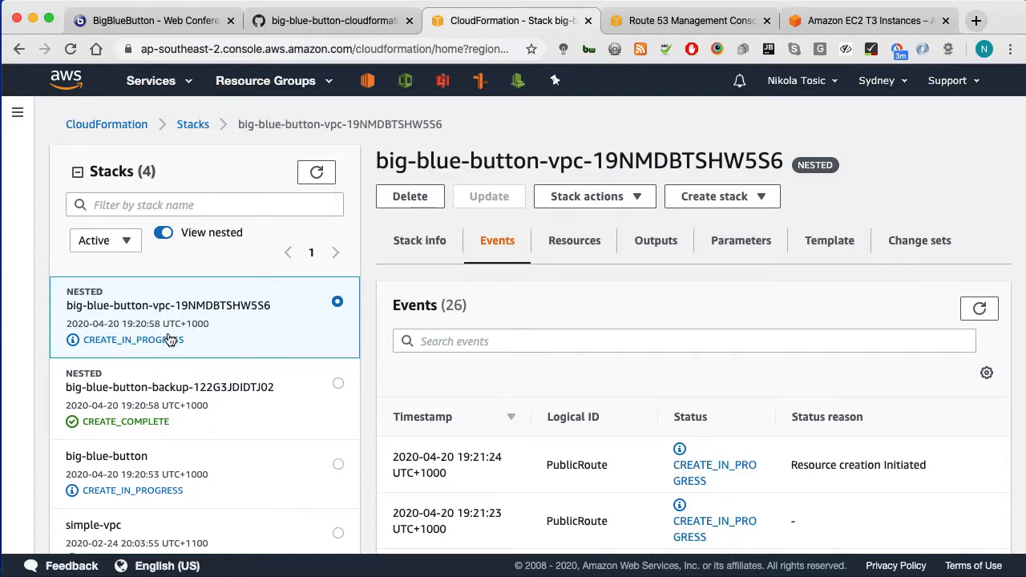
click(153, 91)
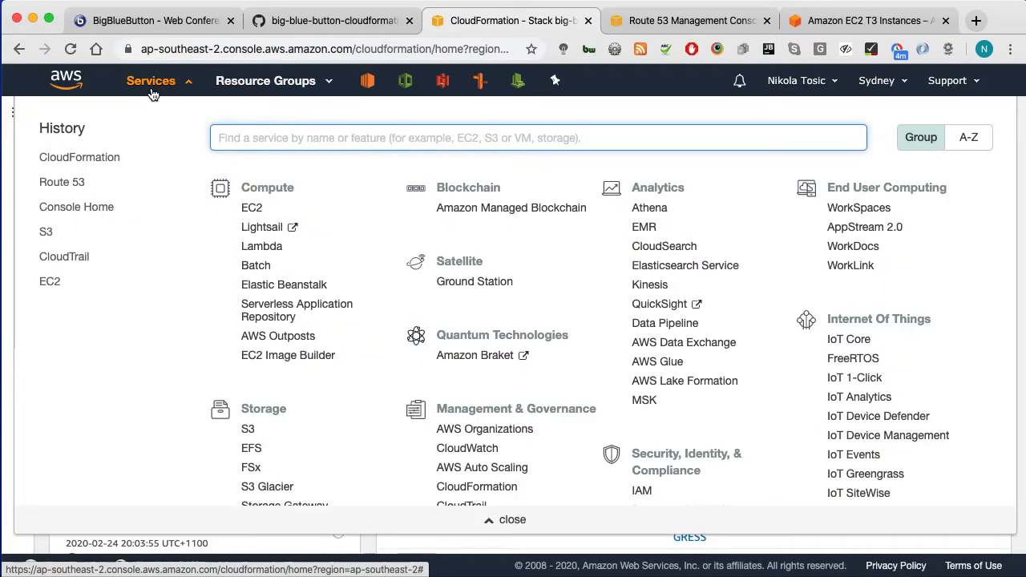
Step: Search Services for 'aws backup' and open AWS Backup in its new tab
text(aws backup)
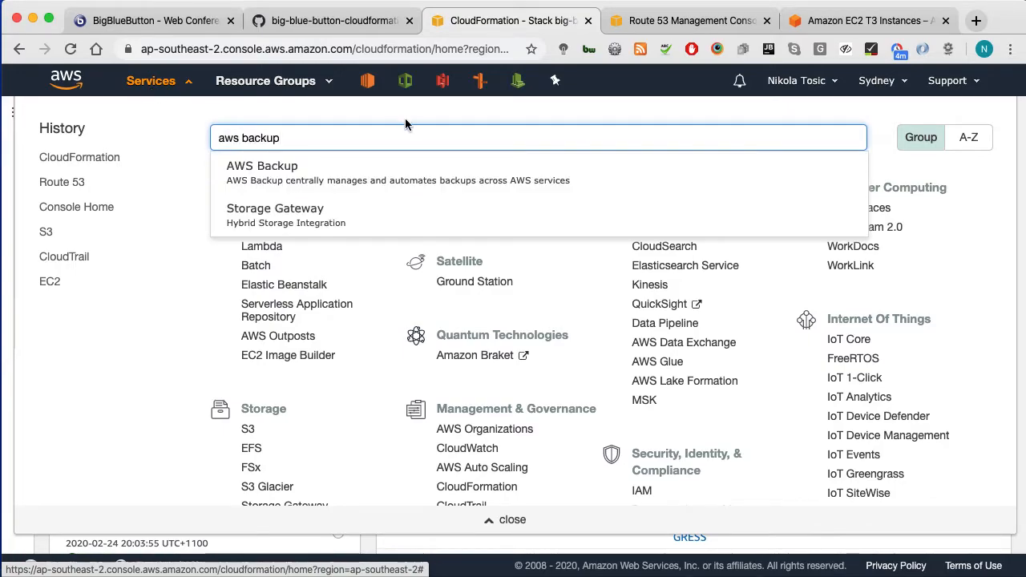
super+click(395, 165)
click(586, 26)
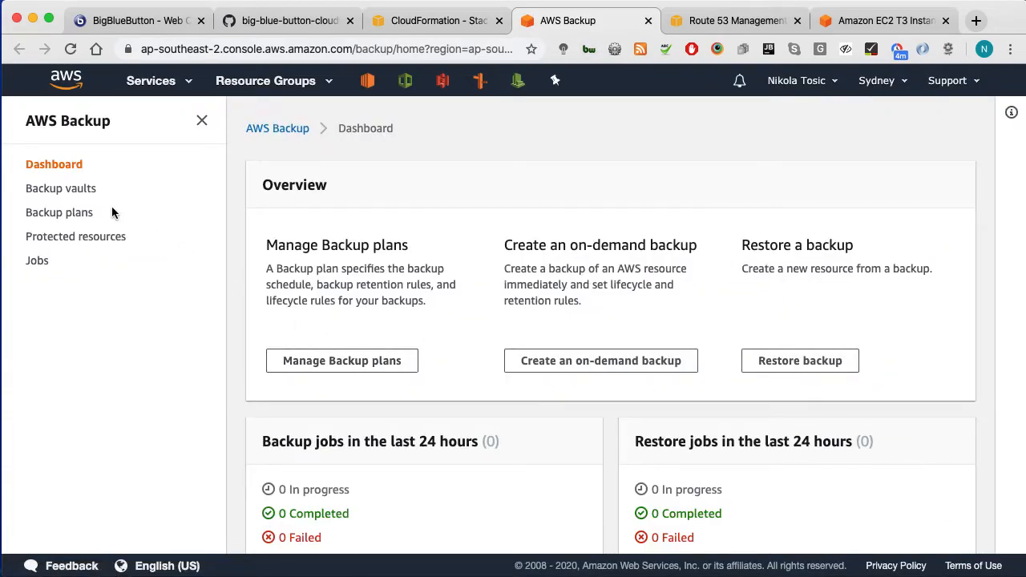
Step: Inspect the BigBlueButton backup vault and its CloudFormation tags, then close the AWS Backup tab
click(69, 190)
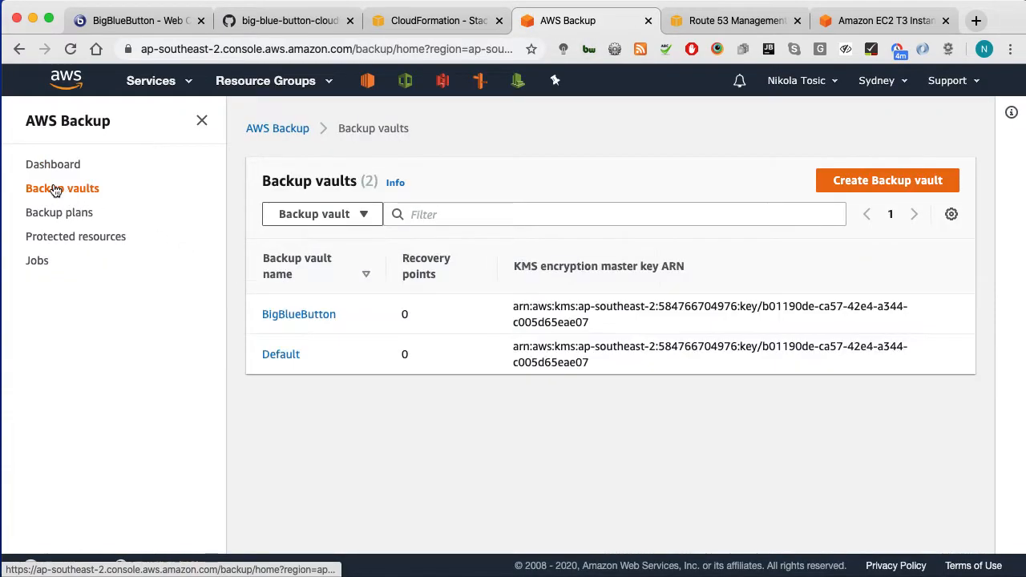
click(303, 319)
scroll(494, 339, down, 1)
scroll(489, 353, down, 5)
scroll(485, 368, up, 2)
scroll(484, 369, up, 3)
scroll(288, 378, down, 7)
scroll(272, 376, down, 5)
scroll(244, 414, up, 1)
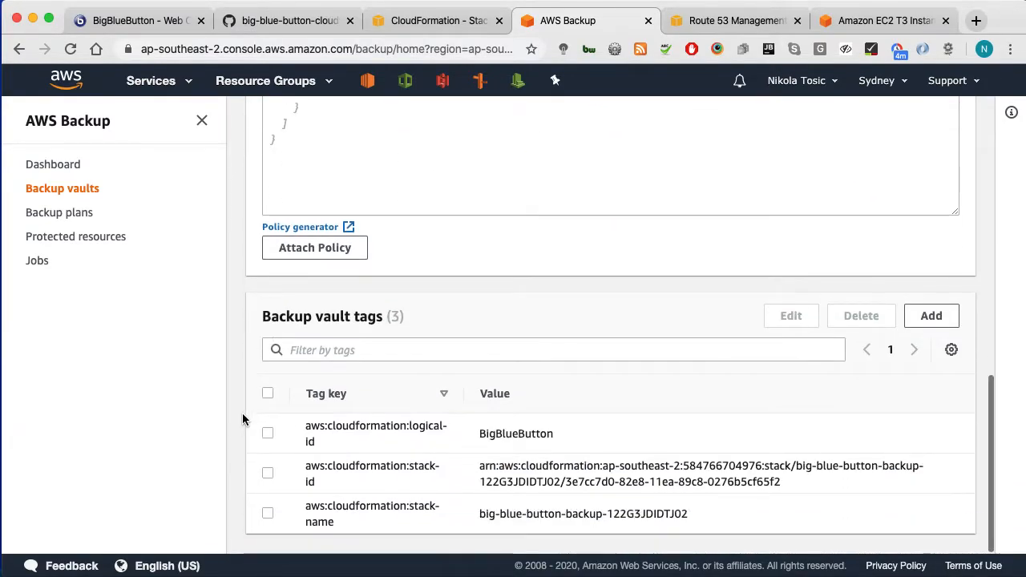
scroll(241, 413, up, 10)
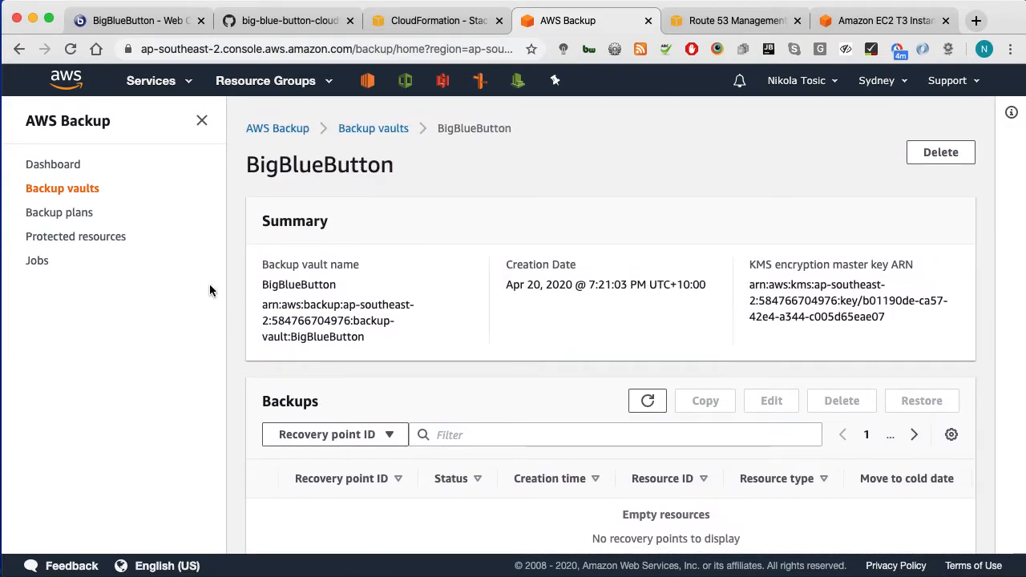
click(649, 21)
Step: Refresh the stacks and view the backup and VPC nested stacks' events
click(1023, 211)
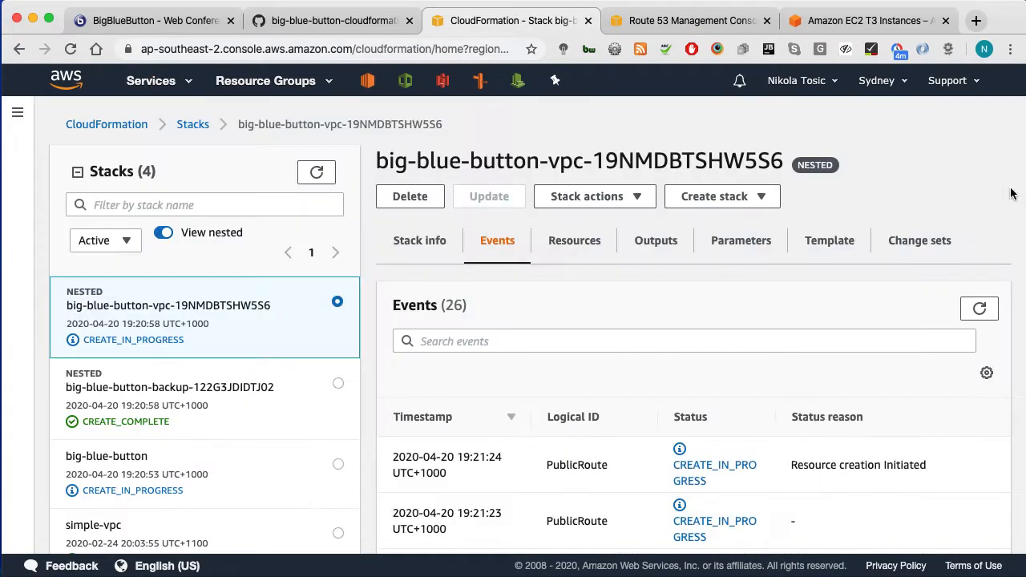
click(316, 174)
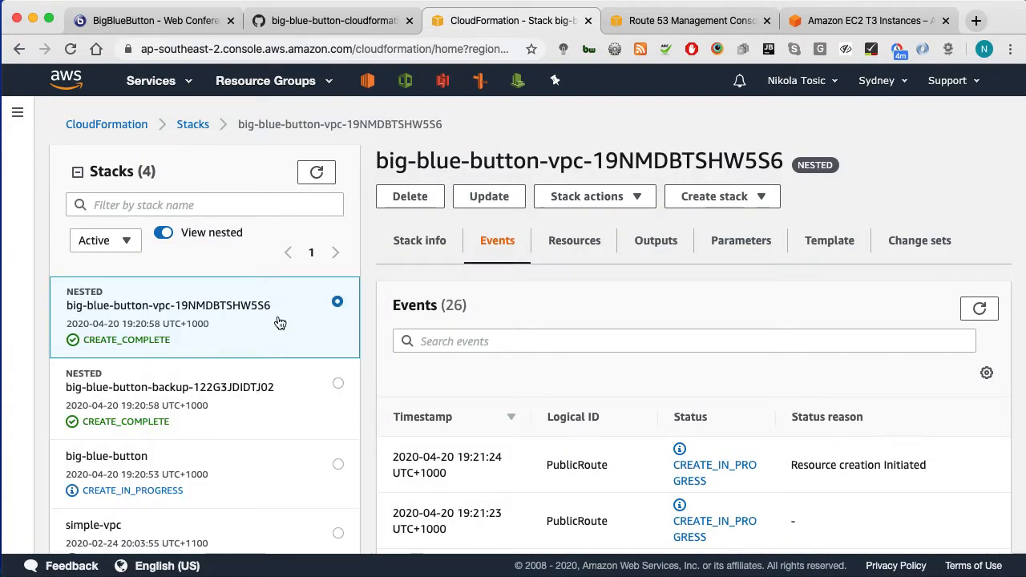
click(146, 393)
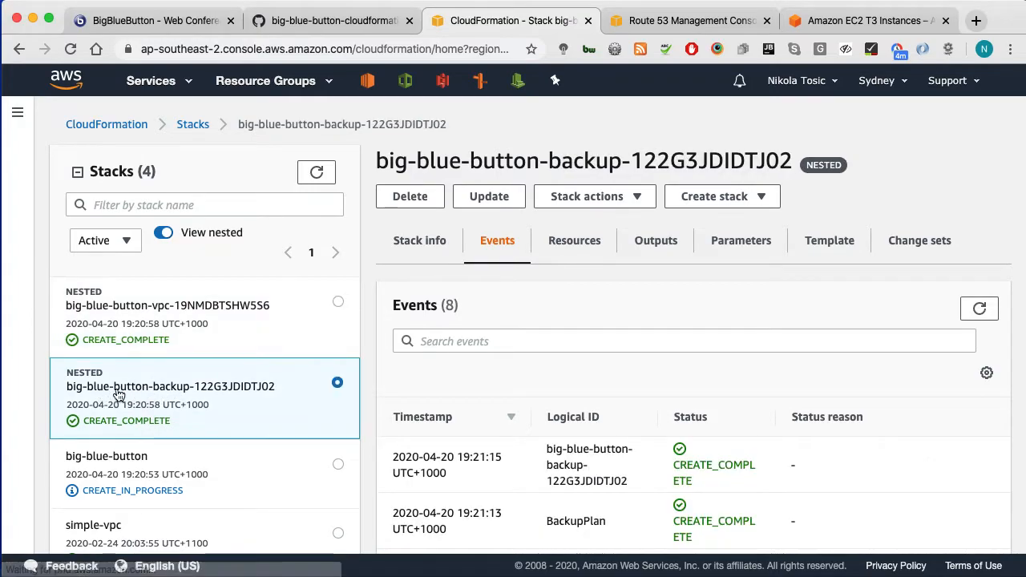
click(133, 303)
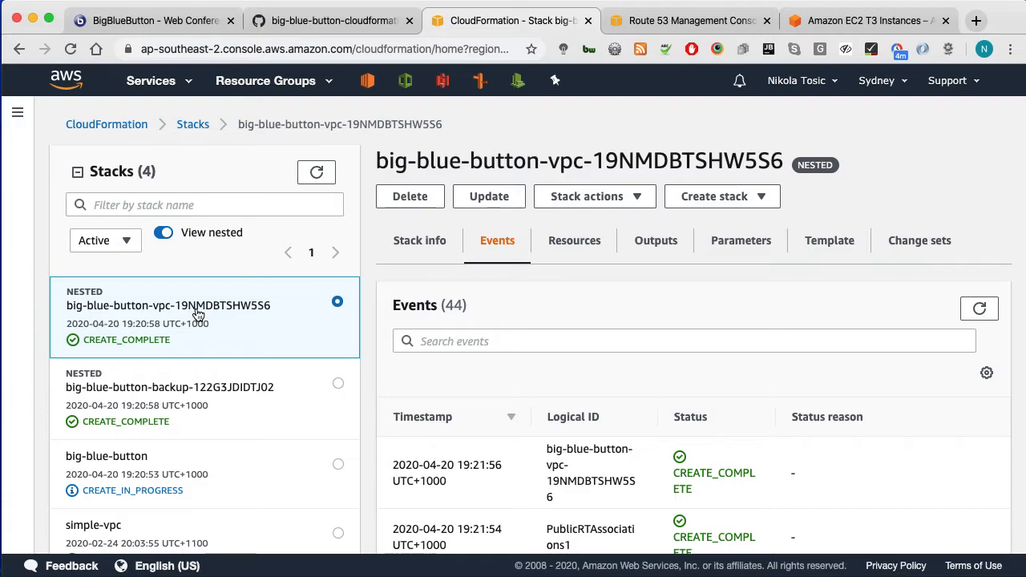
Step: Refresh again, select the new big-blue-button-asg nested stack and refresh its events
click(316, 177)
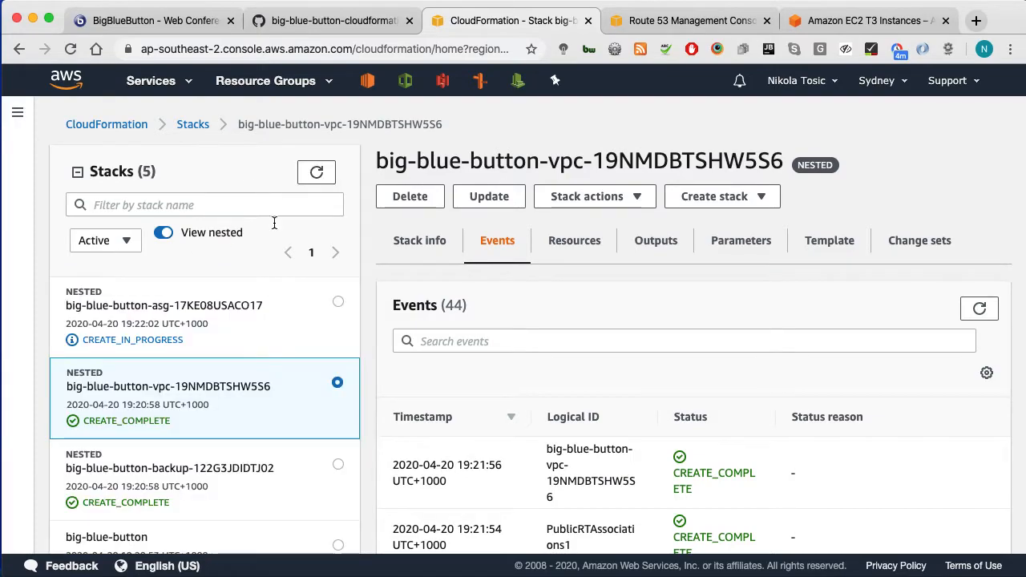
click(156, 308)
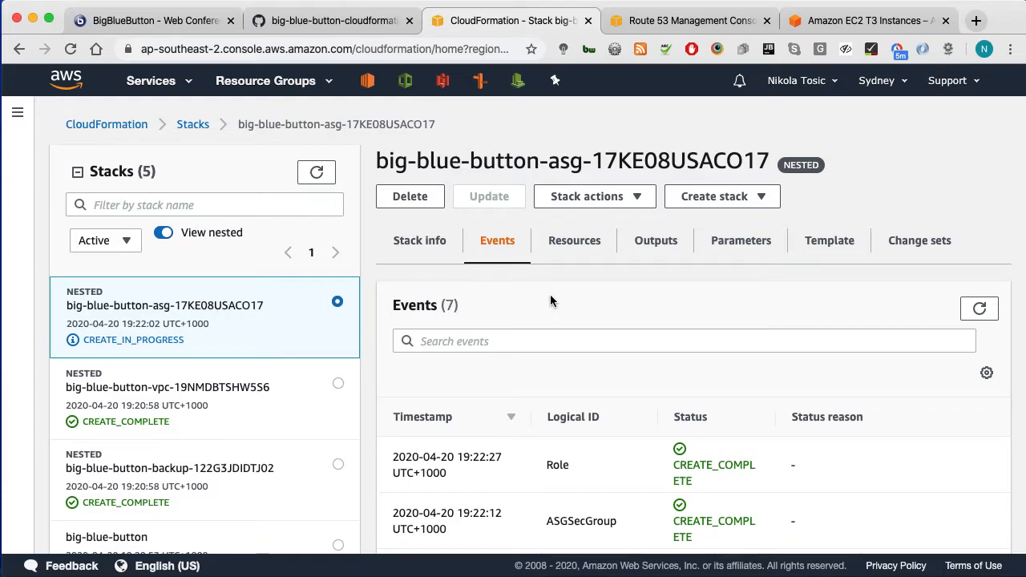
click(974, 311)
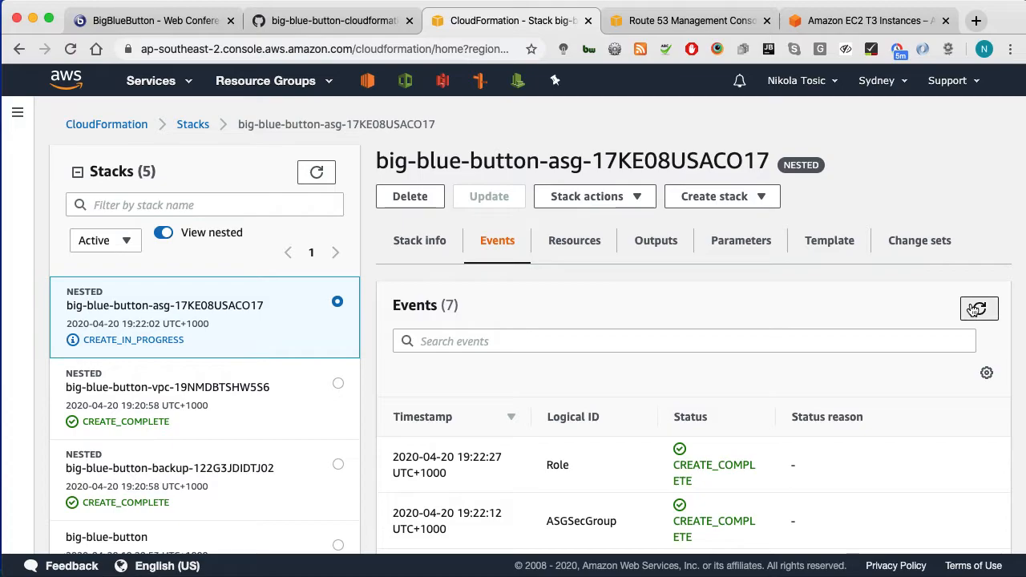
scroll(501, 436, down, 2)
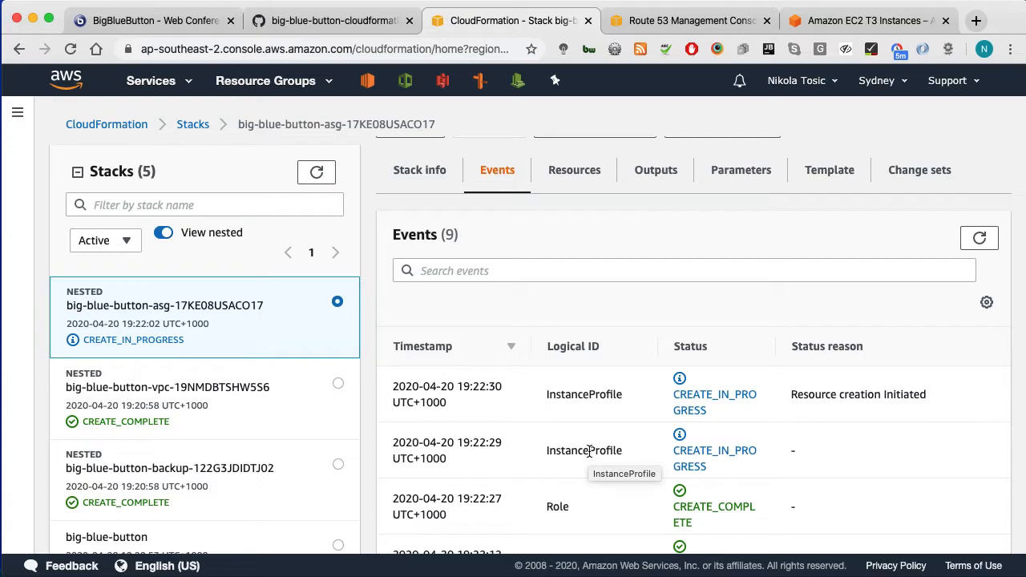
scroll(573, 141, down, 1)
scroll(570, 160, up, 3)
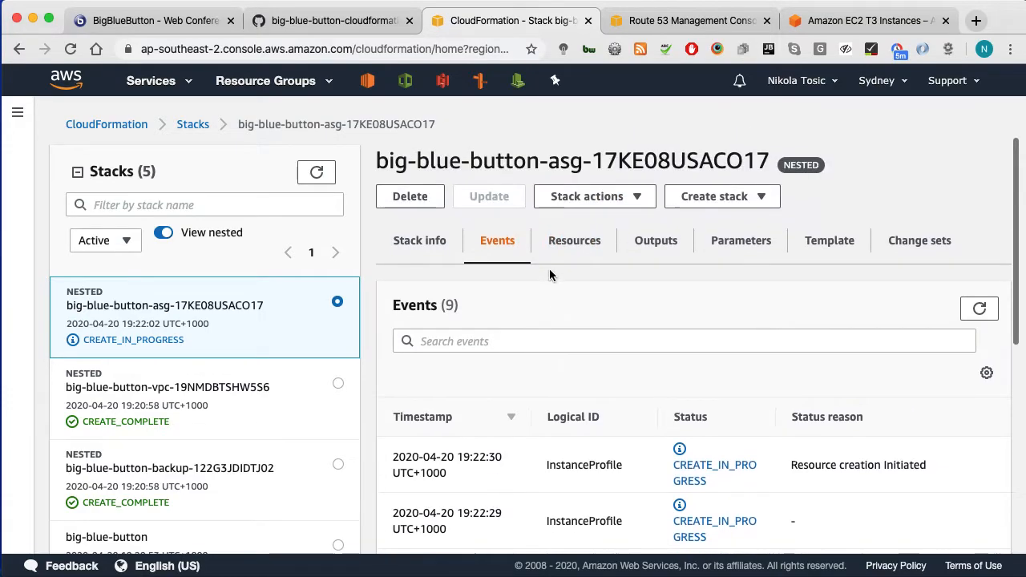
Step: Scroll the GitHub README to 'Logging into your BigBlueButton server via SSM'
click(343, 23)
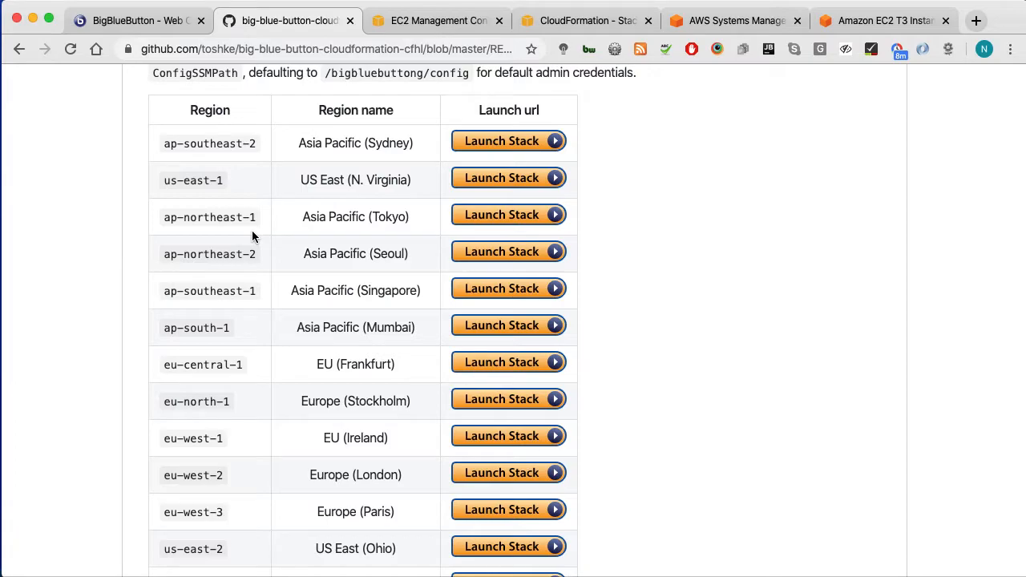
scroll(141, 323, down, 10)
scroll(136, 329, down, 10)
scroll(132, 326, down, 8)
scroll(122, 250, up, 1)
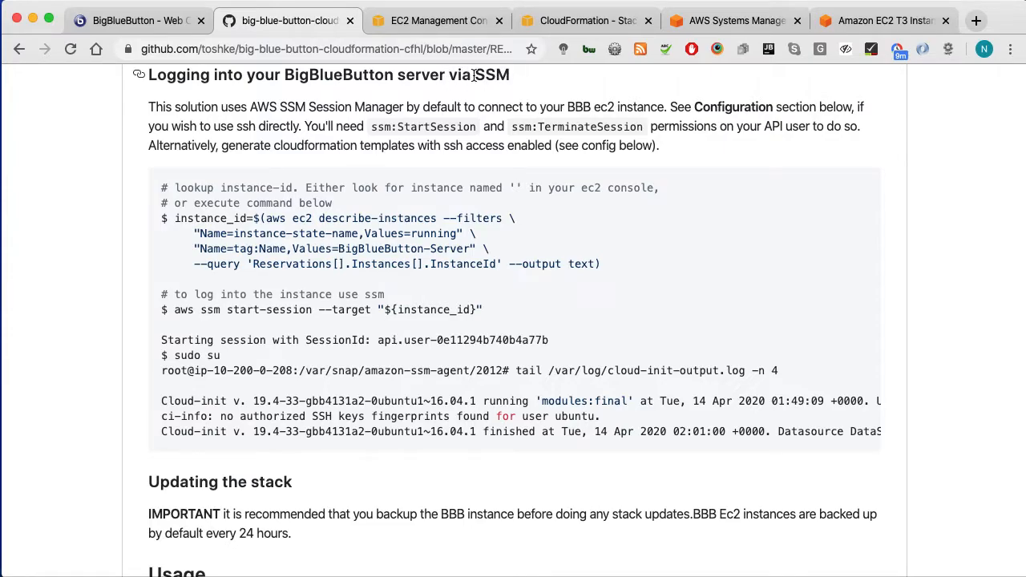
scroll(481, 80, up, 20)
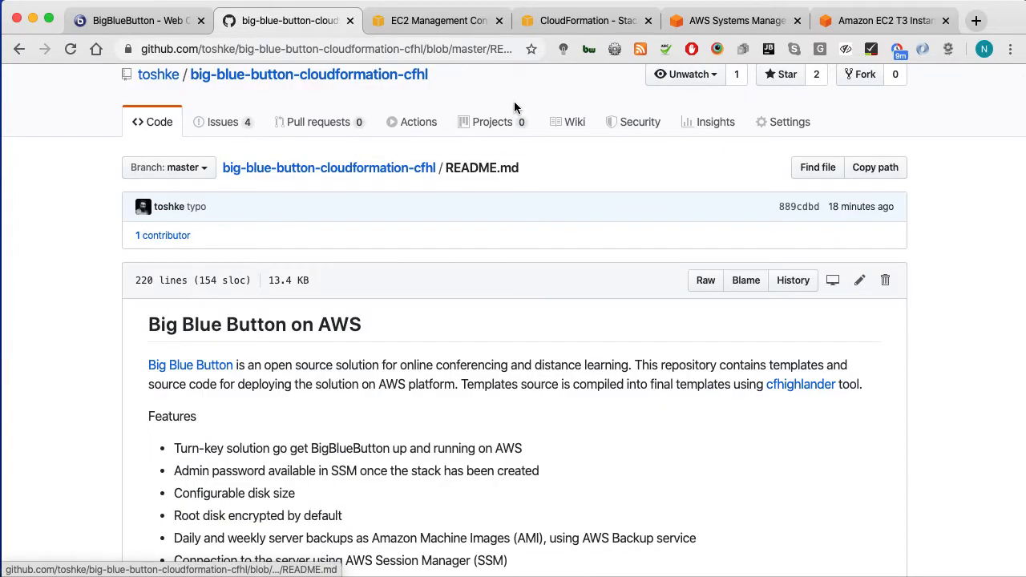
scroll(515, 107, down, 15)
scroll(334, 418, down, 8)
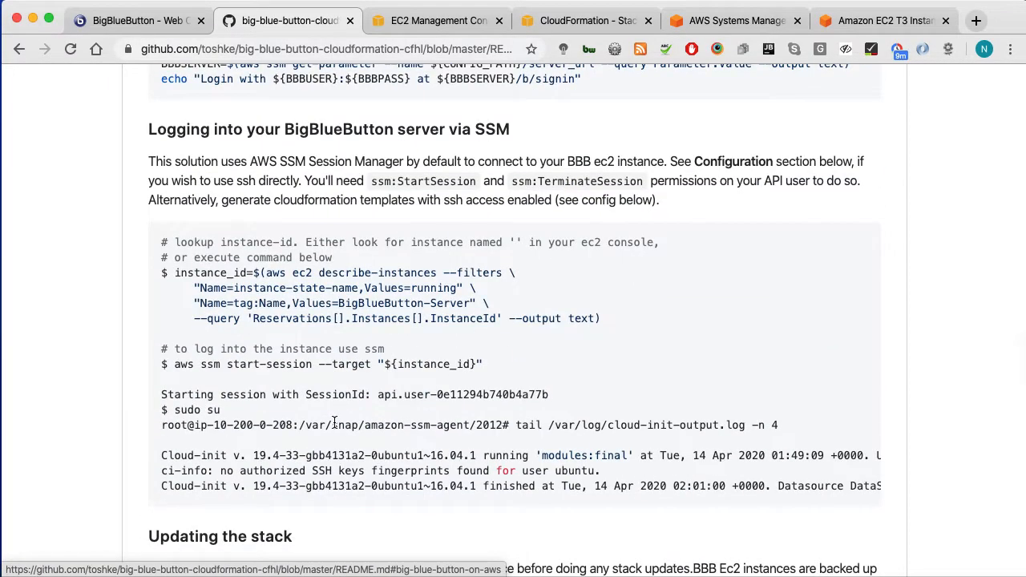
scroll(333, 422, down, 1)
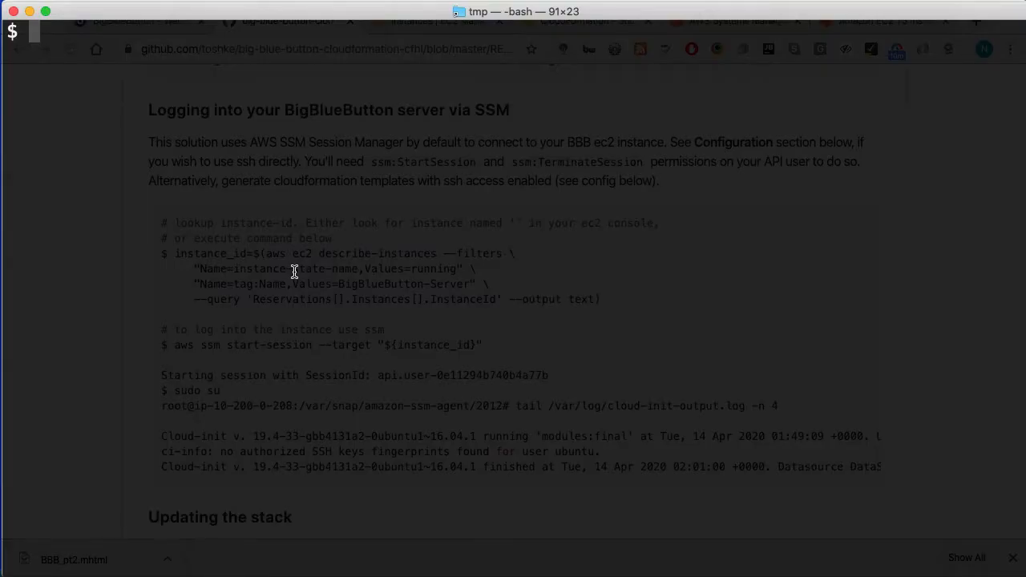
Step: Run the README's instance-id lookup command in the terminal and echo $instance_id
key(super+Tab)
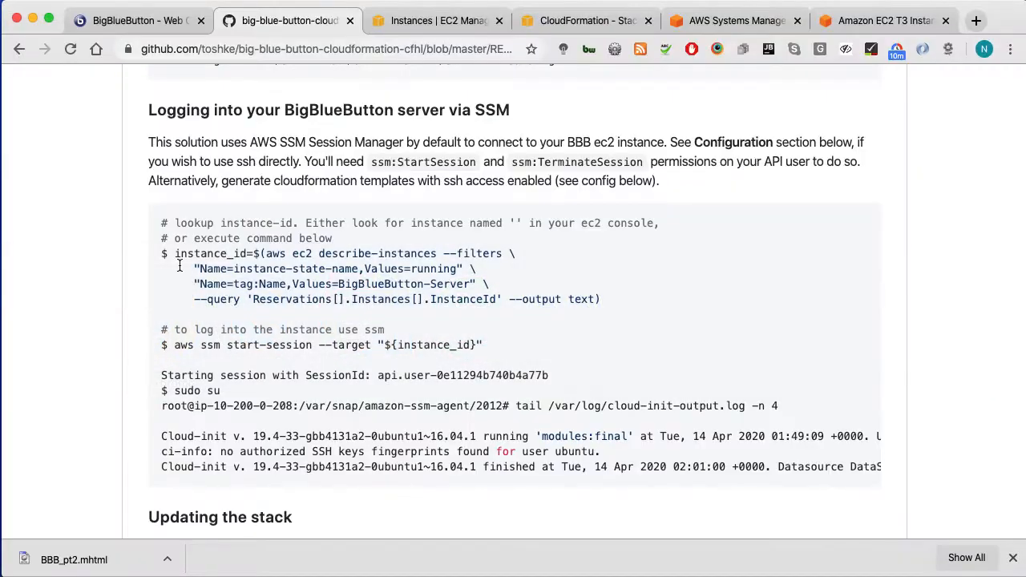
drag(171, 255, 663, 297)
key(super+c)
key(super+Tab)
key(super+v)
key(Return)
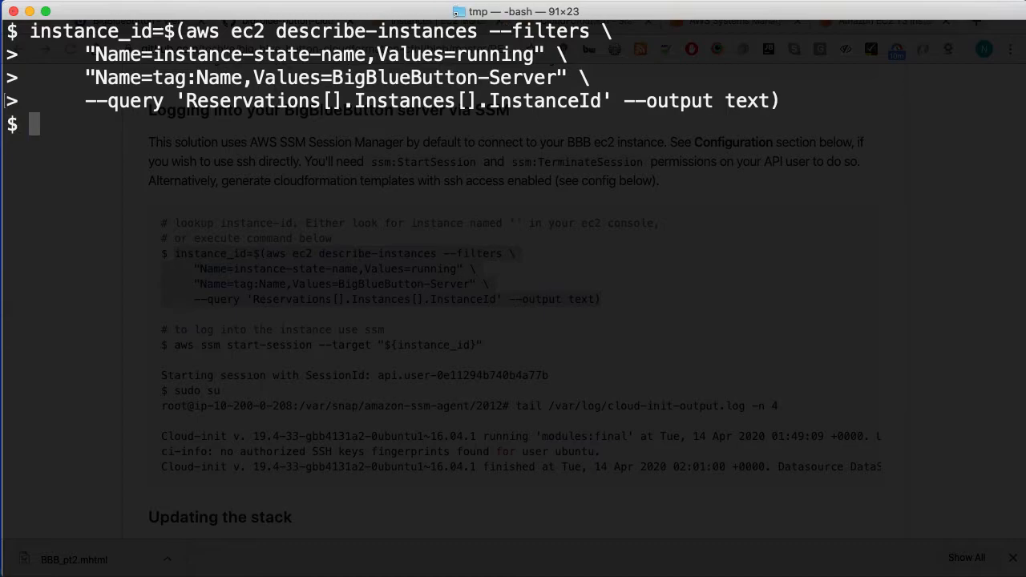
text(echo $)
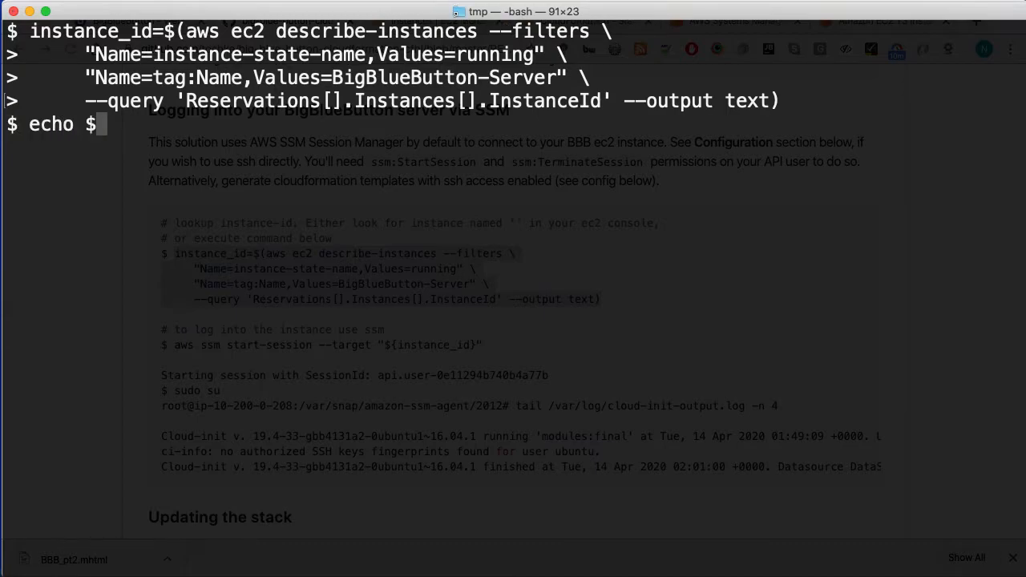
text(instance_id)
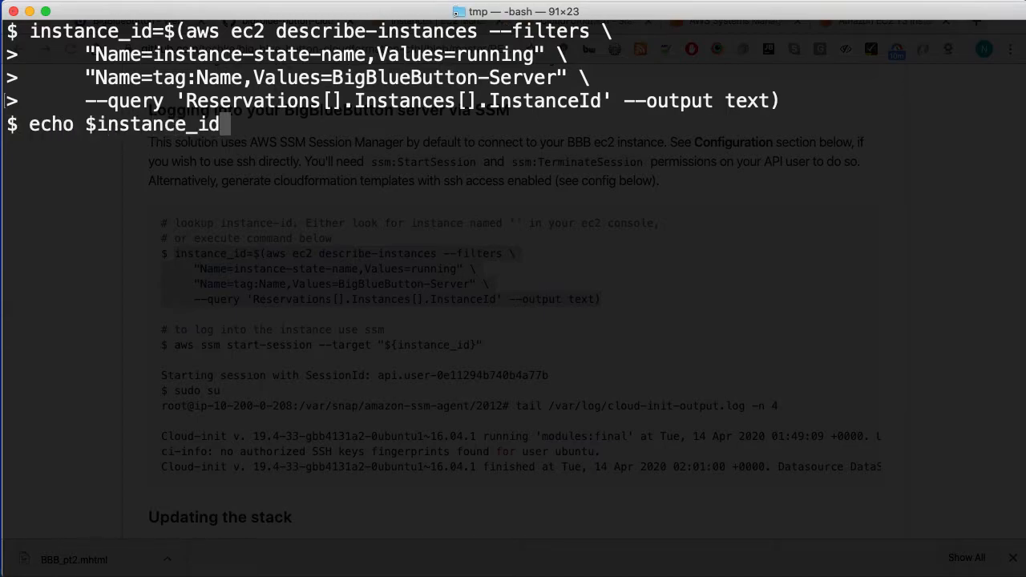
key(Return)
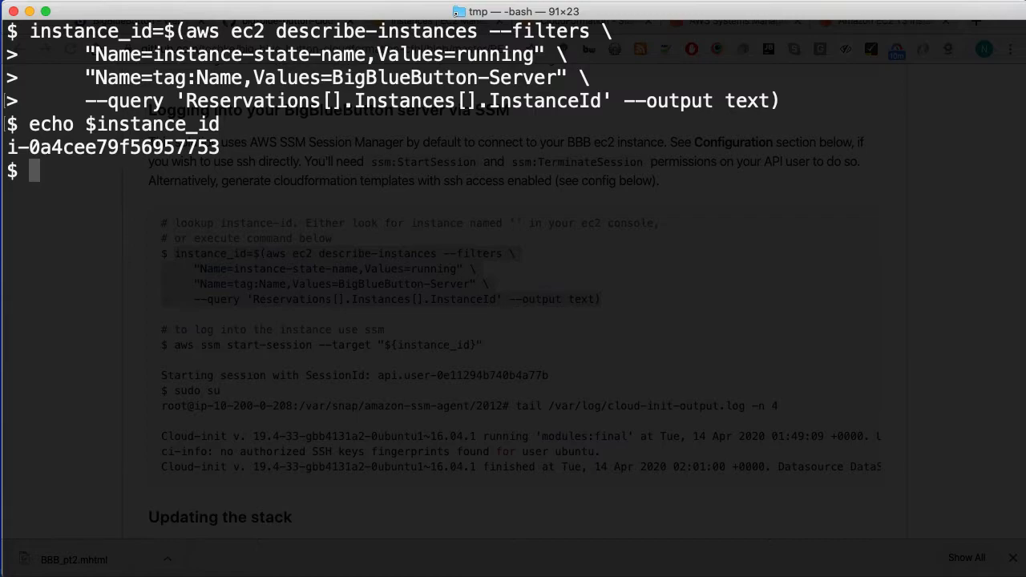
Step: Telnet to the server's public IP 13.210.107.167 on port 22, copied from EC2
text(telnet )
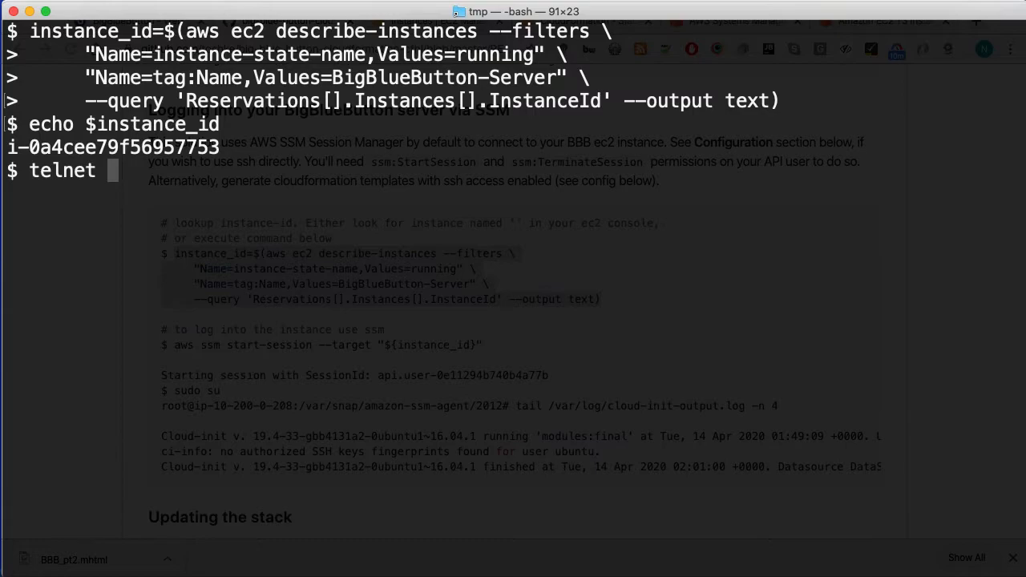
text(22)
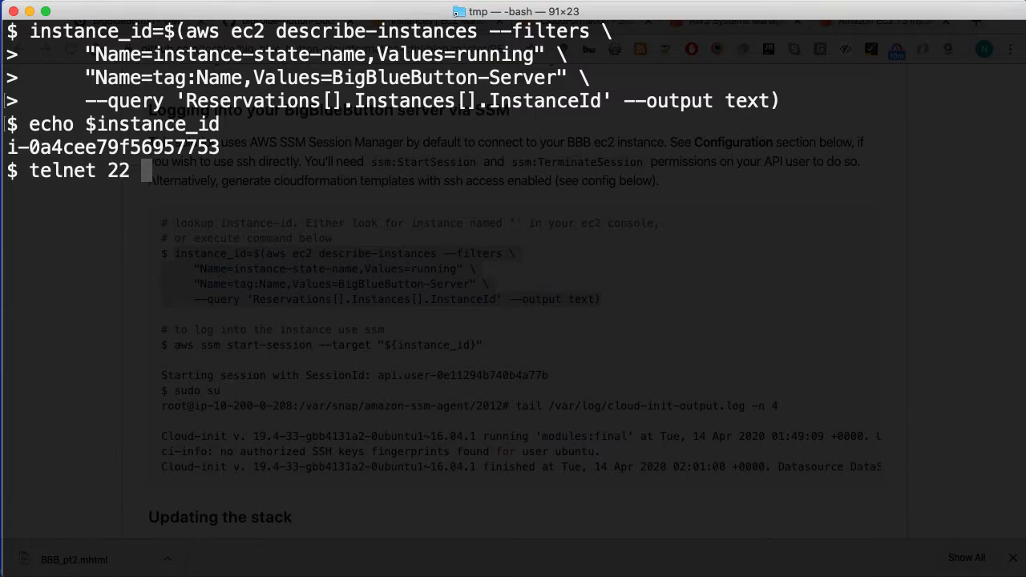
key(Left)
key(Left)
key(Left)
key(Left)
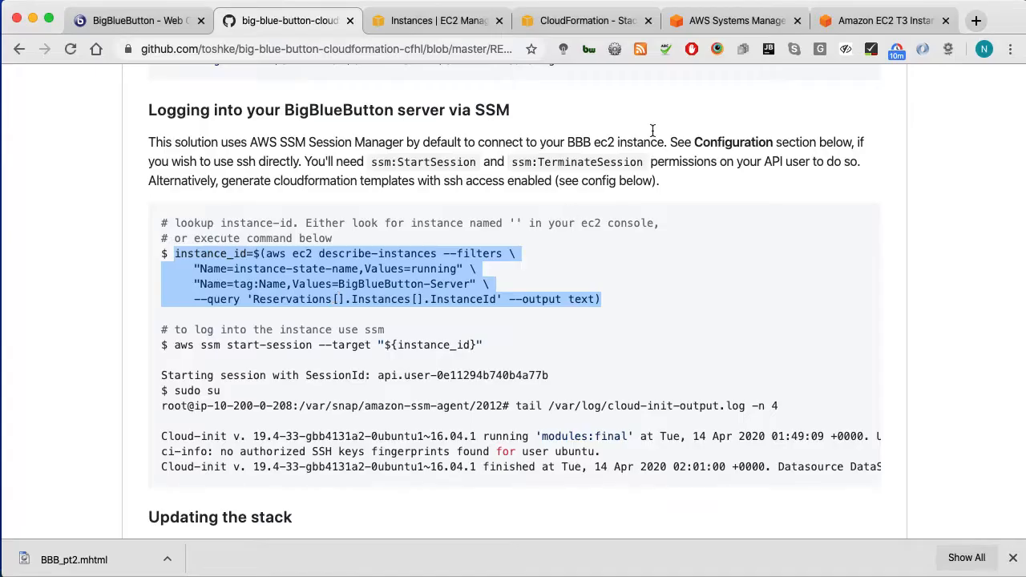
click(425, 20)
click(485, 246)
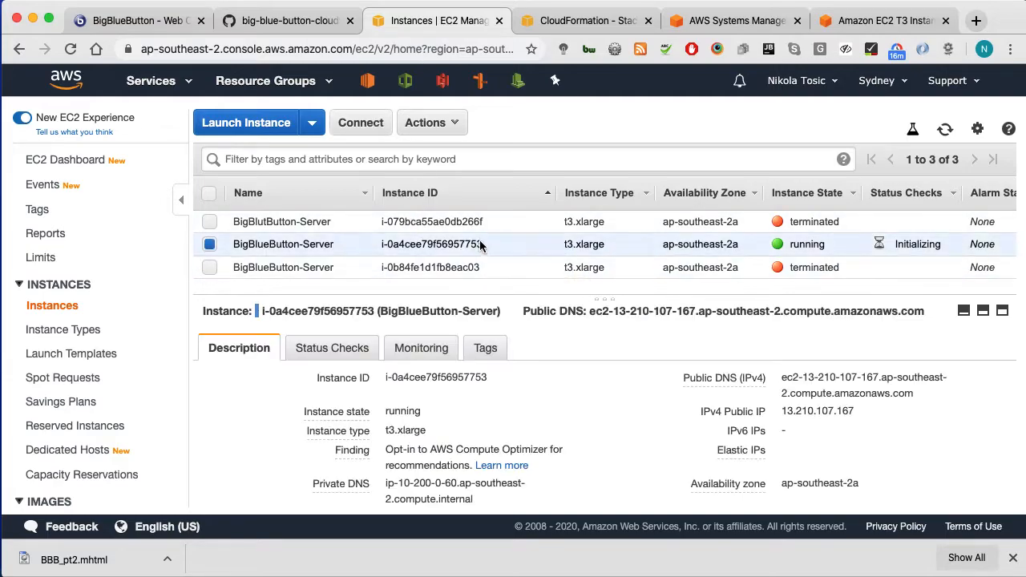
drag(858, 412, 772, 419)
key(super+c)
key(super+Tab)
key(super+v)
key(Return)
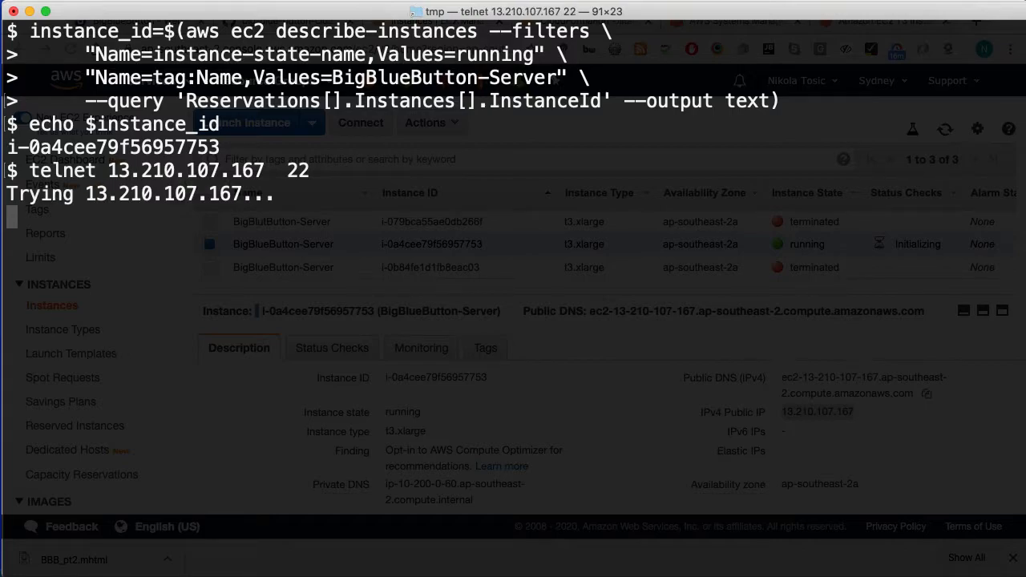
Step: Stop telnet and run aws ssm start-session --target $instance_id
key(ctrl+c)
text(aws ssm)
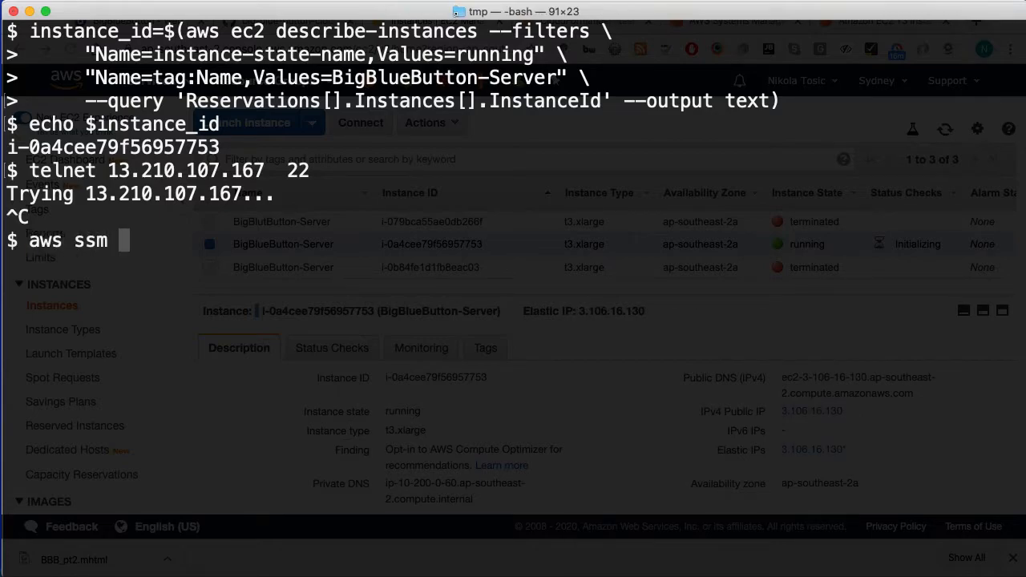
text(t-session --)
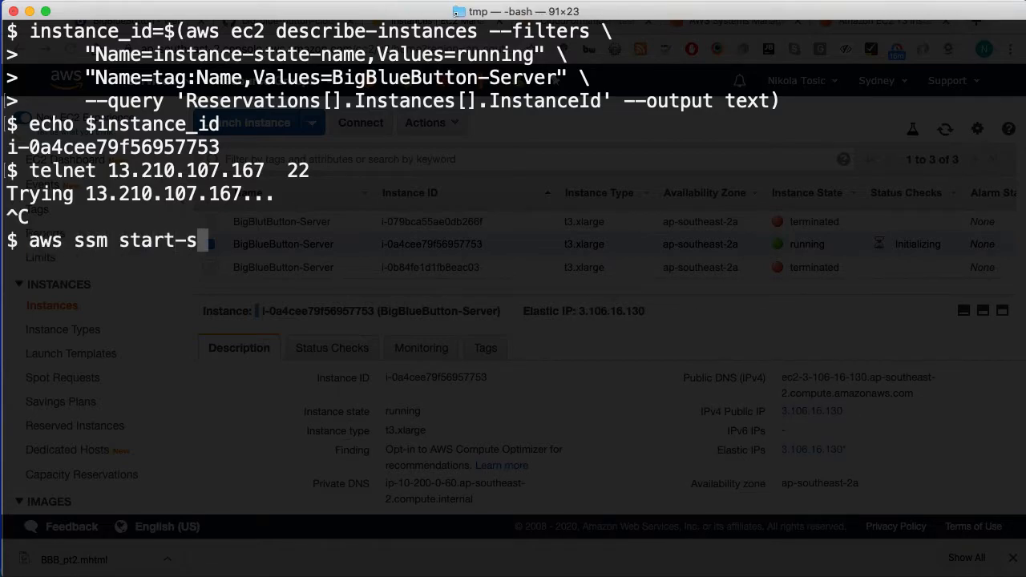
key(BackSpace)
text(-t)
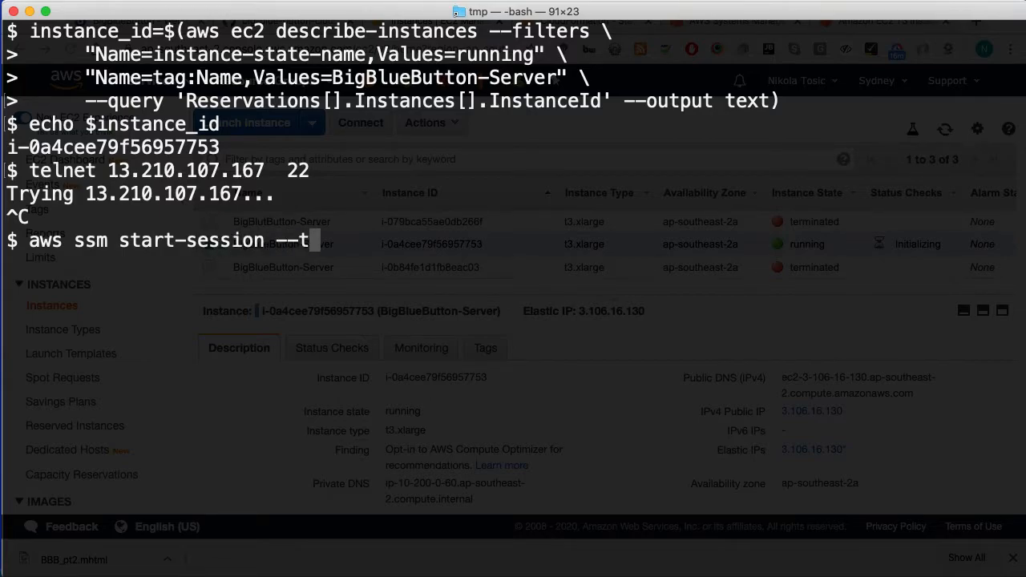
text(arget $instan)
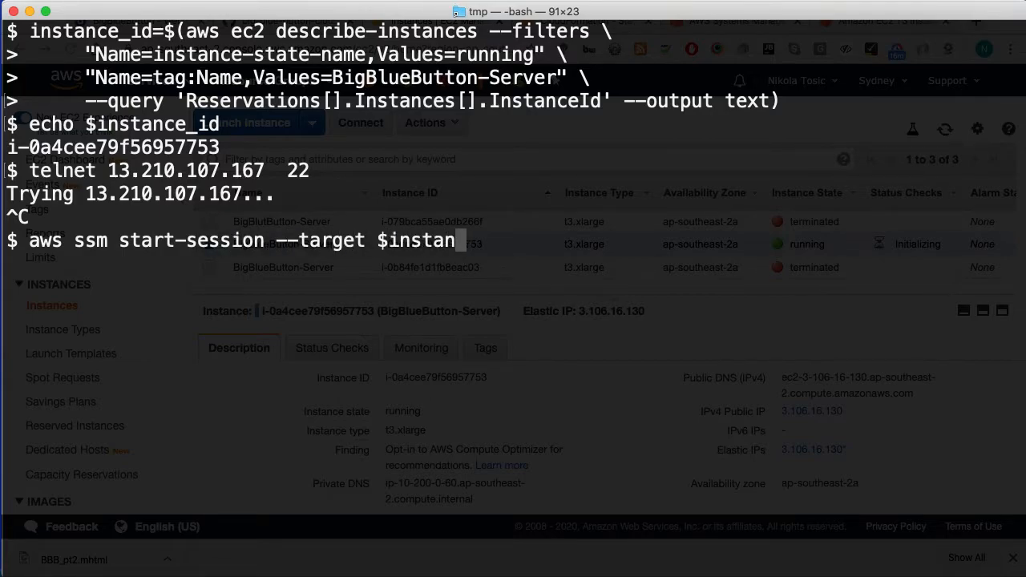
text(ce_id)
key(Return)
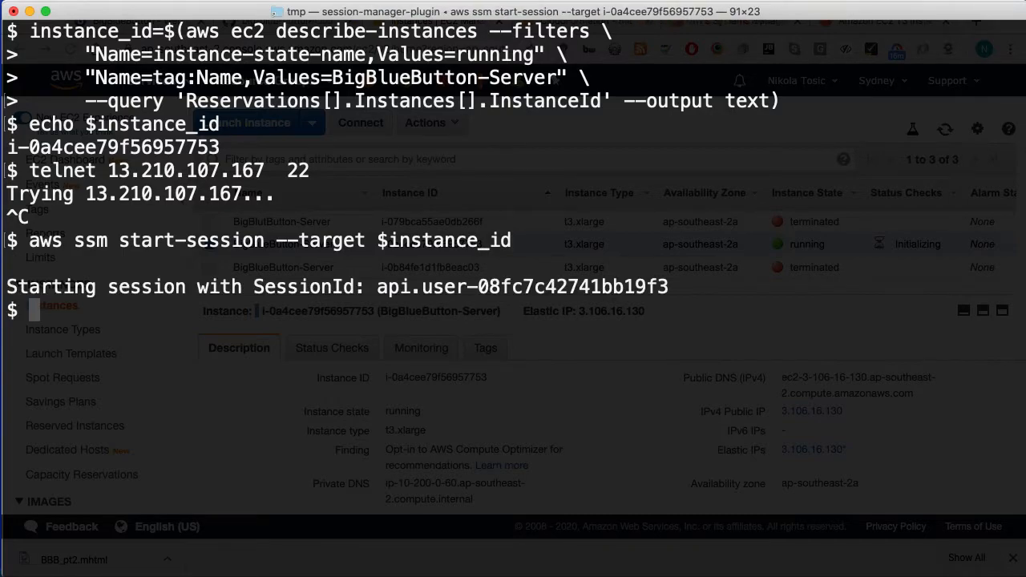
Step: Confirm the server's hostname and switch to root with sudo su
text(hostname)
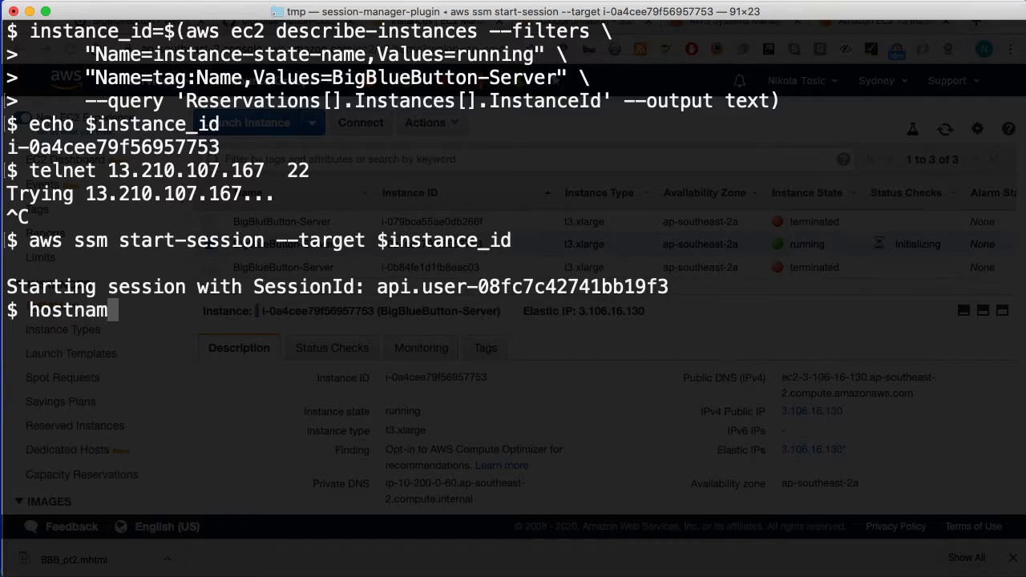
key(Return)
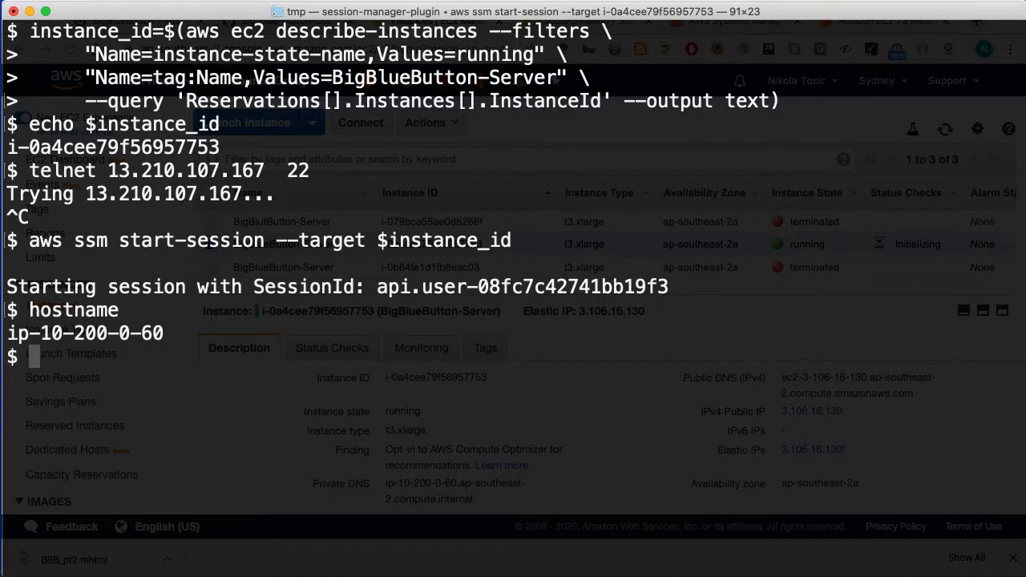
text(sudo su)
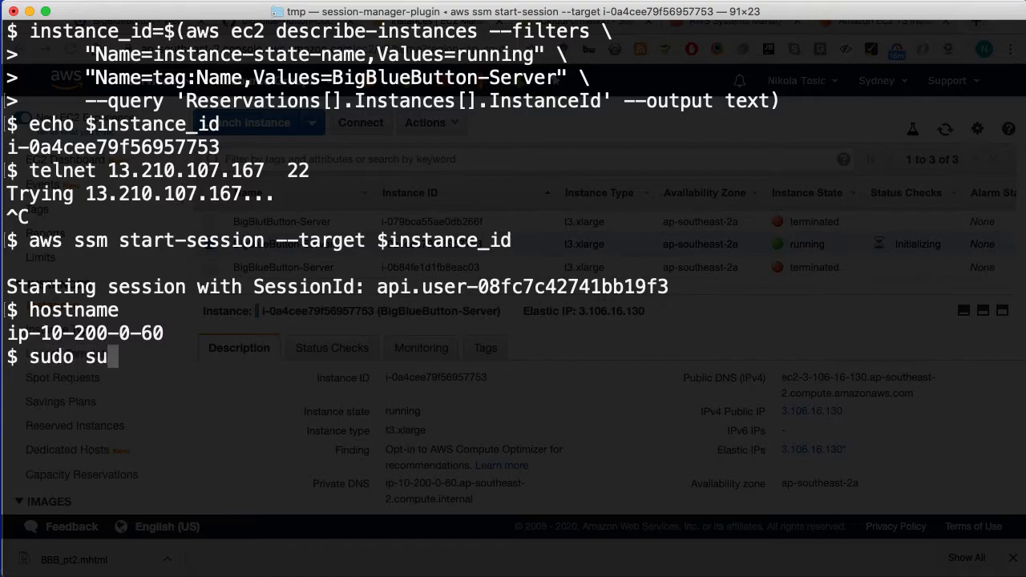
key(Return)
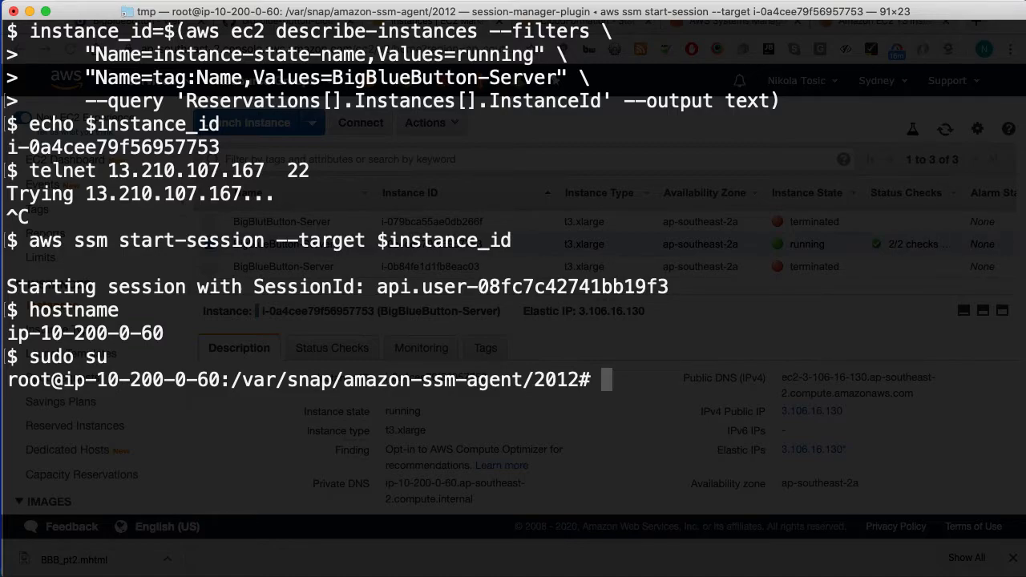
Step: Run ec2metadata and review the output, including the public IPv4 address
text(ec2m)
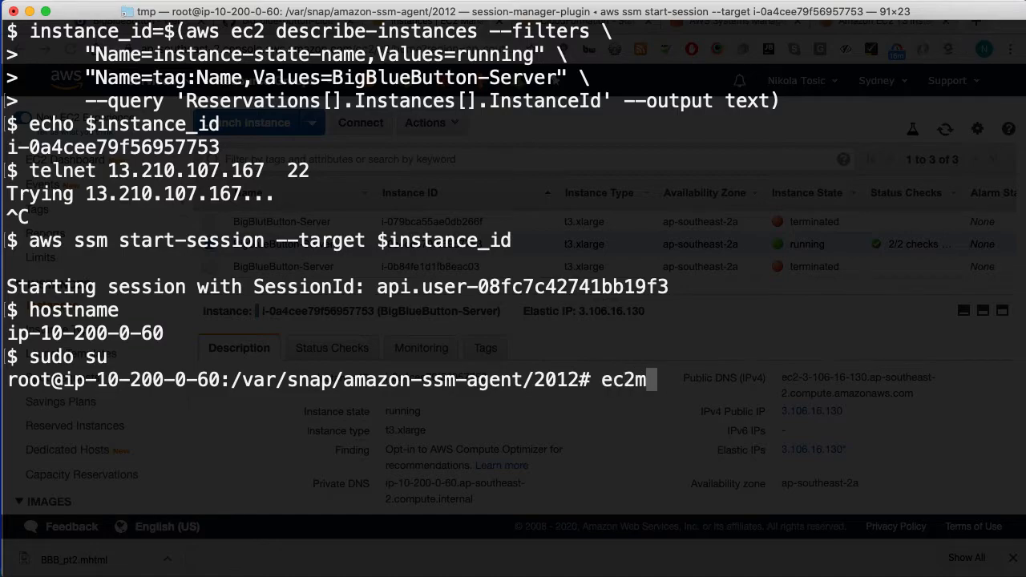
text(etadata)
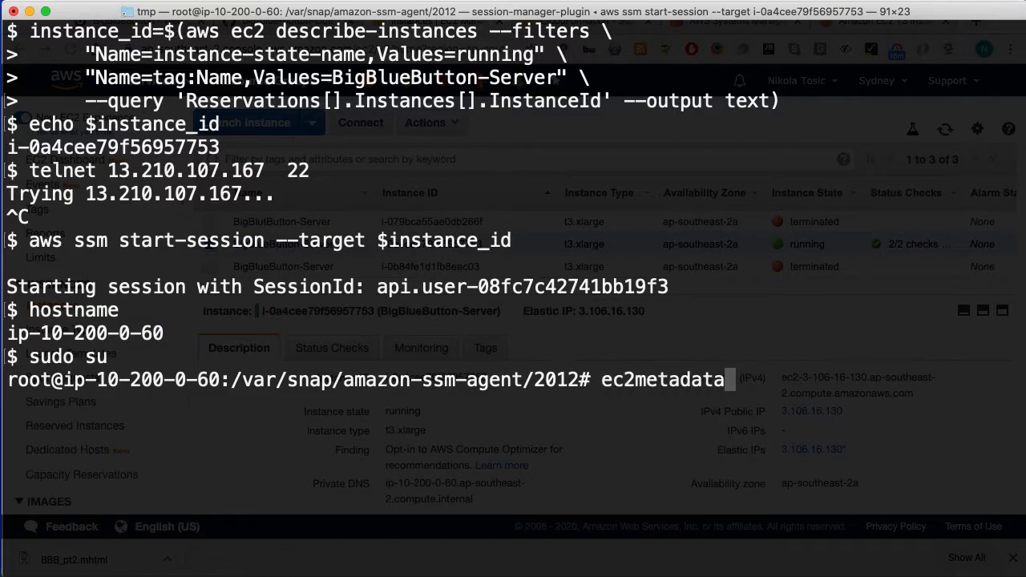
key(Return)
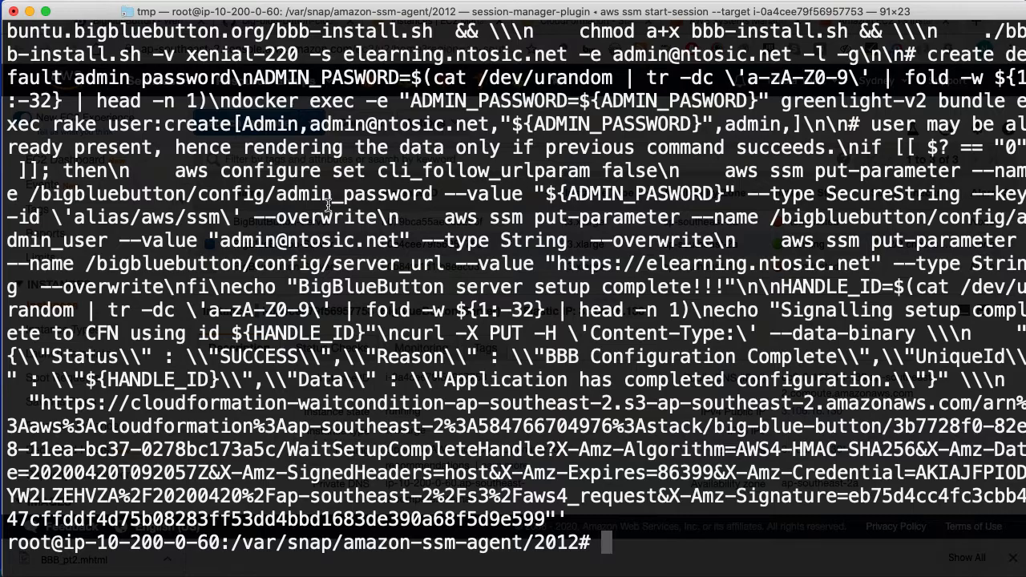
scroll(328, 206, up, 10)
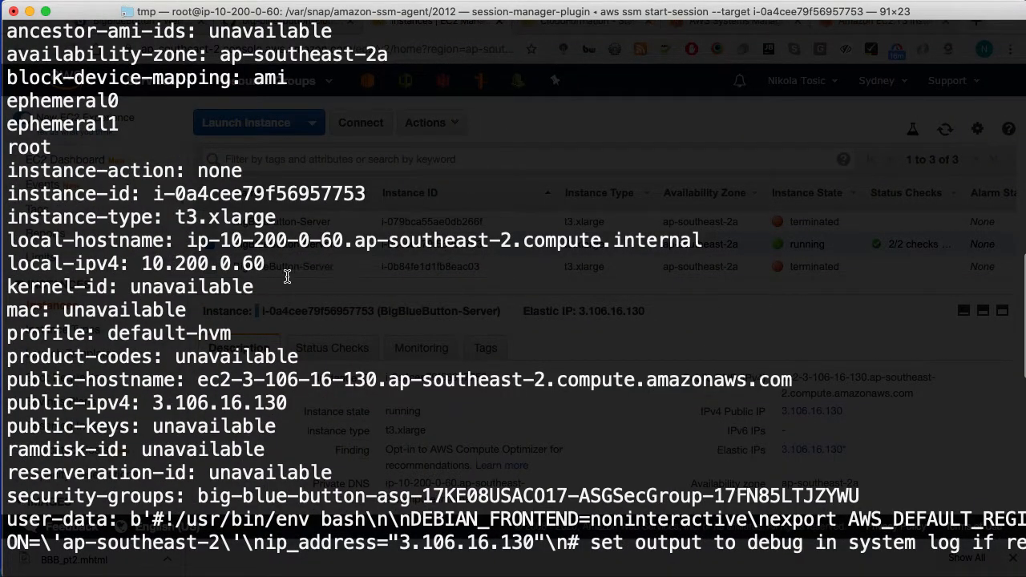
drag(142, 403, 284, 403)
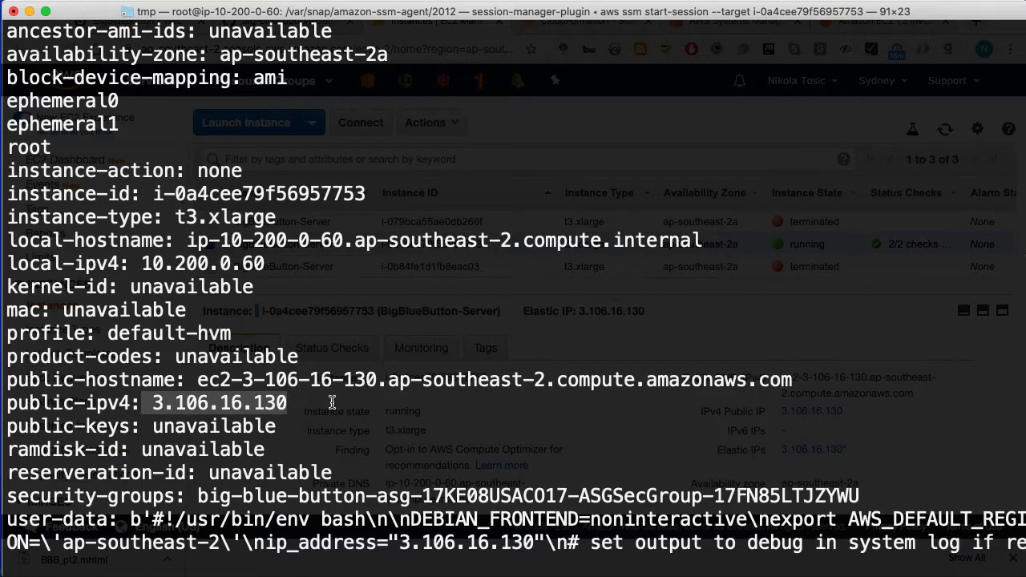
scroll(449, 405, down, 5)
scroll(418, 343, down, 8)
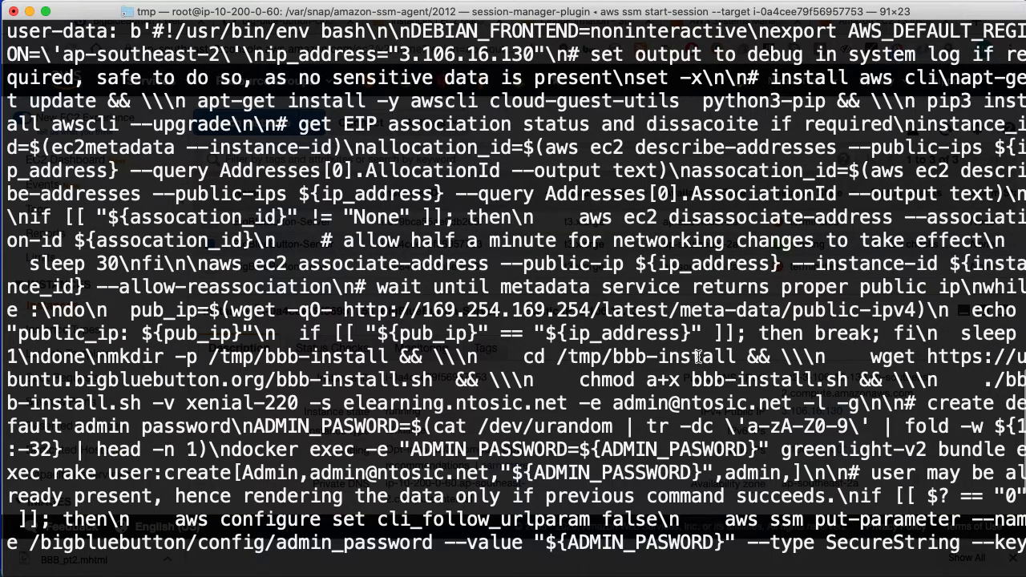
scroll(563, 423, down, 8)
scroll(563, 423, down, 1)
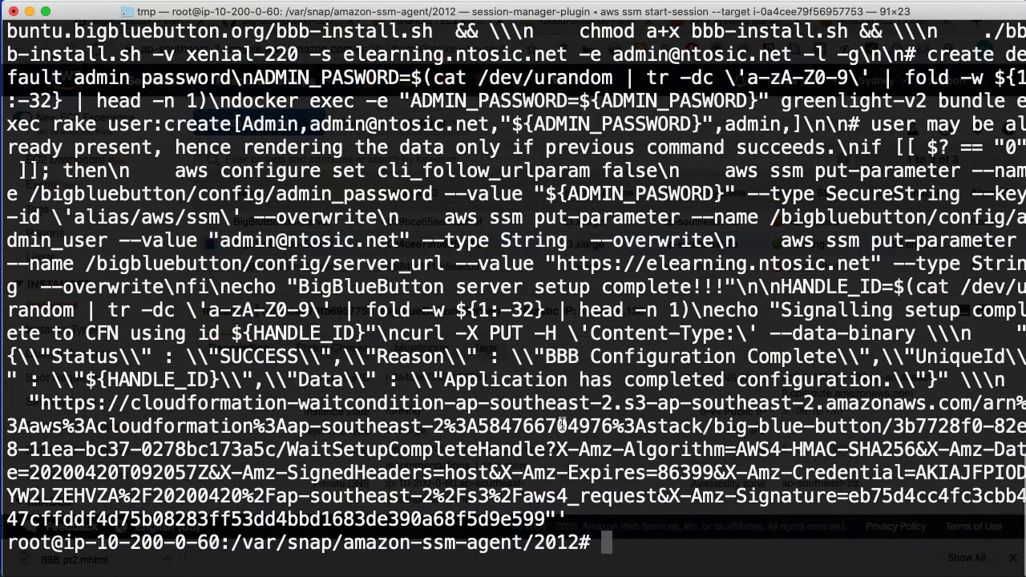
Step: Enter 'tail -f /var/log/cloud-init-output.log' at the prompt without running it
text(tail /var/log/lc)
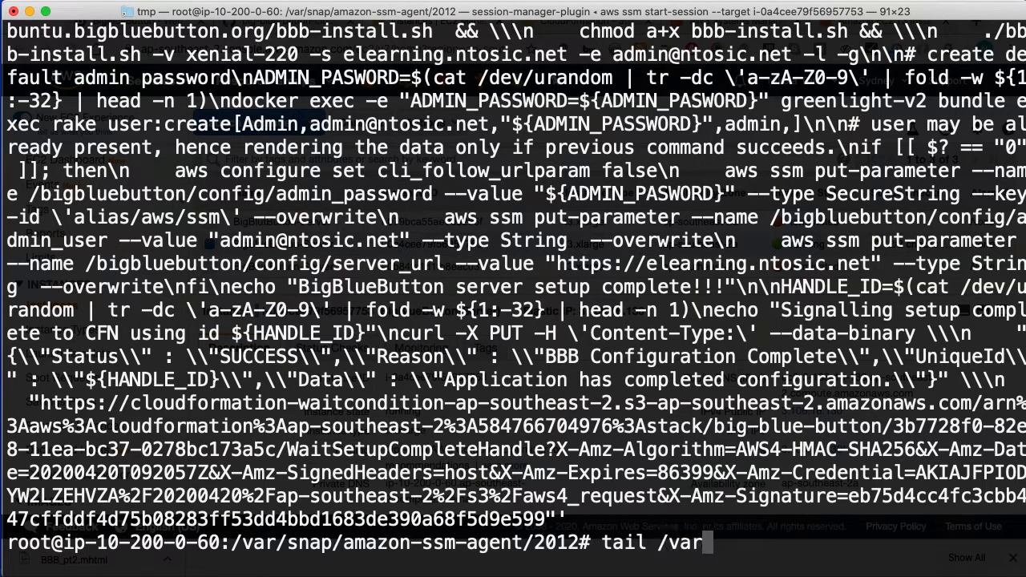
key(BackSpace)
key(BackSpace)
text(cloud-initi)
key(BackSpace)
text(-outp)
key(Tab)
key(ctrl+a)
key(Right)
key(Right)
key(Right)
key(Right)
text(-f)
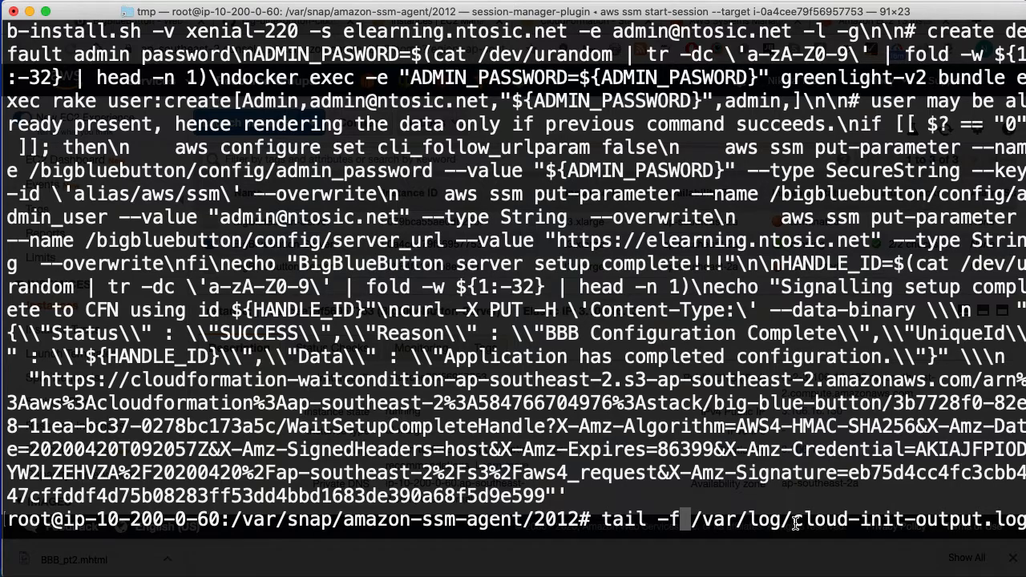
Step: Follow cloud-init-output.log until setup signals SUCCESS and cloud-init finishes
key(Return)
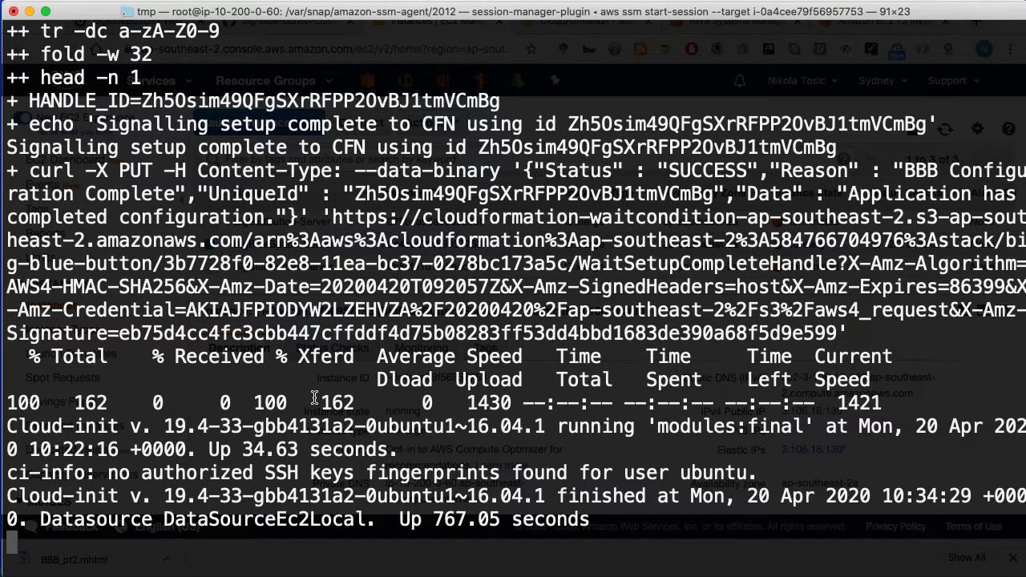
drag(96, 124, 521, 125)
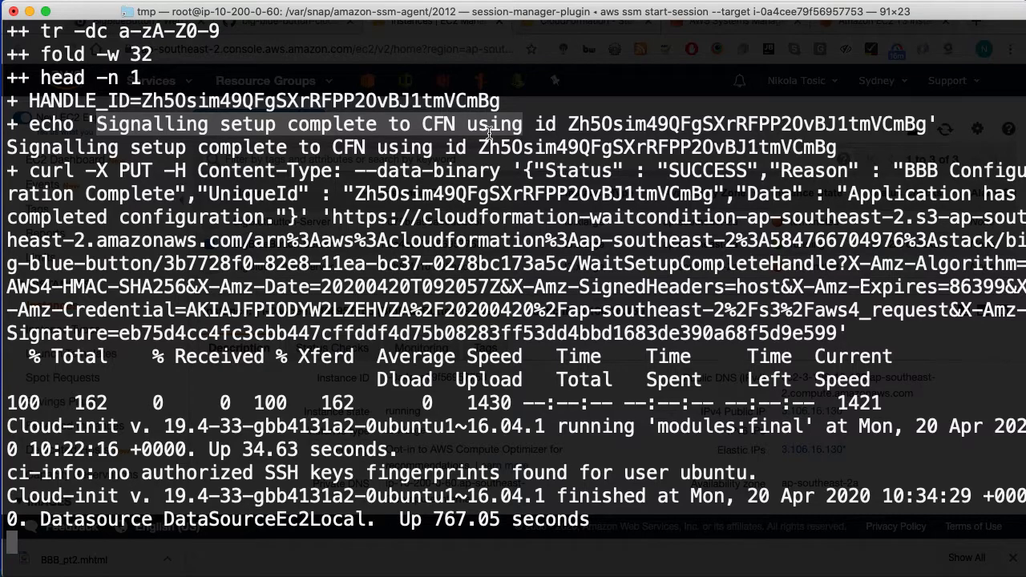
scroll(352, 381, up, 3)
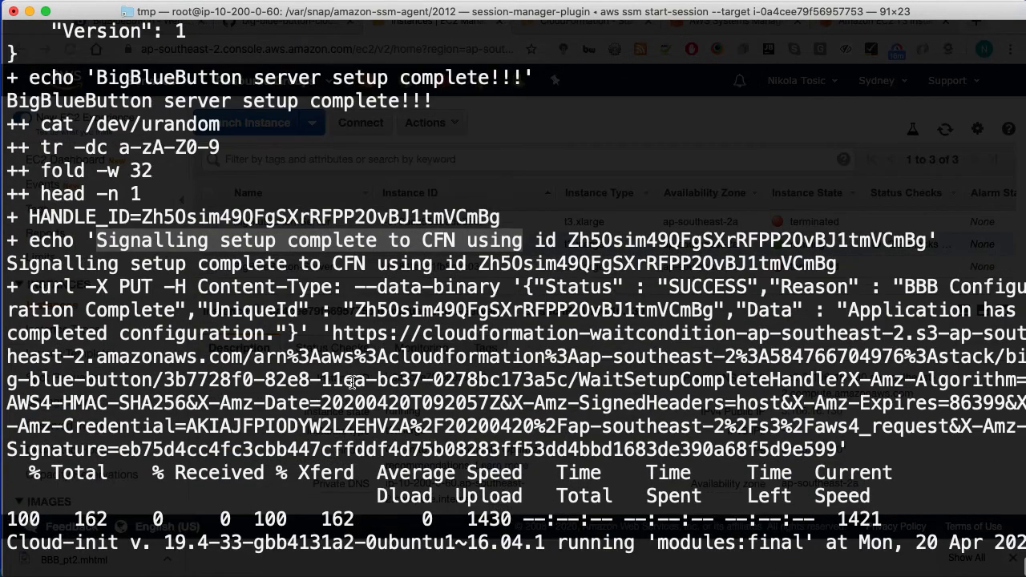
drag(8, 101, 440, 101)
scroll(469, 140, up, 3)
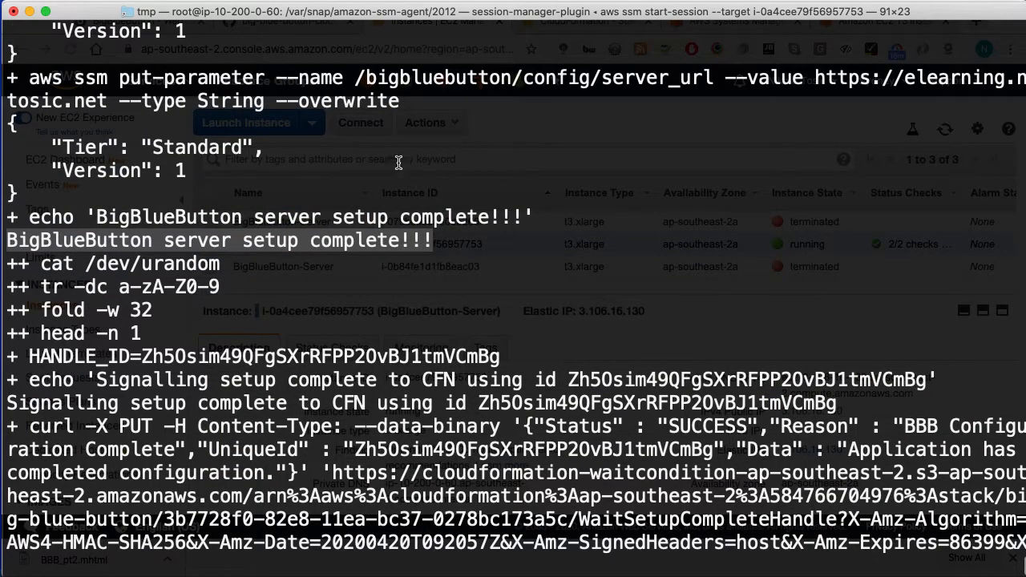
scroll(443, 157, up, 5)
drag(358, 103, 717, 112)
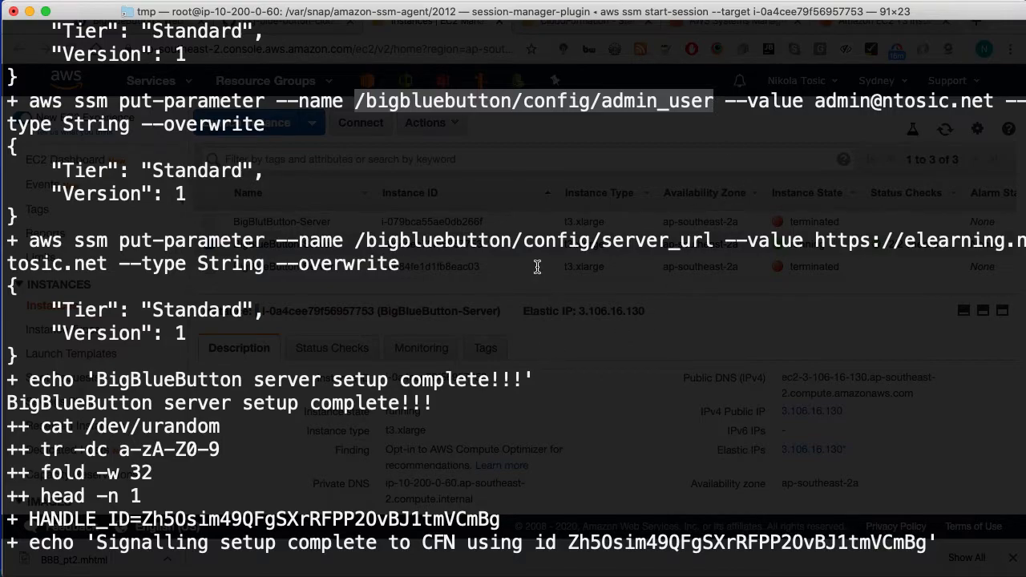
scroll(536, 401, down, 10)
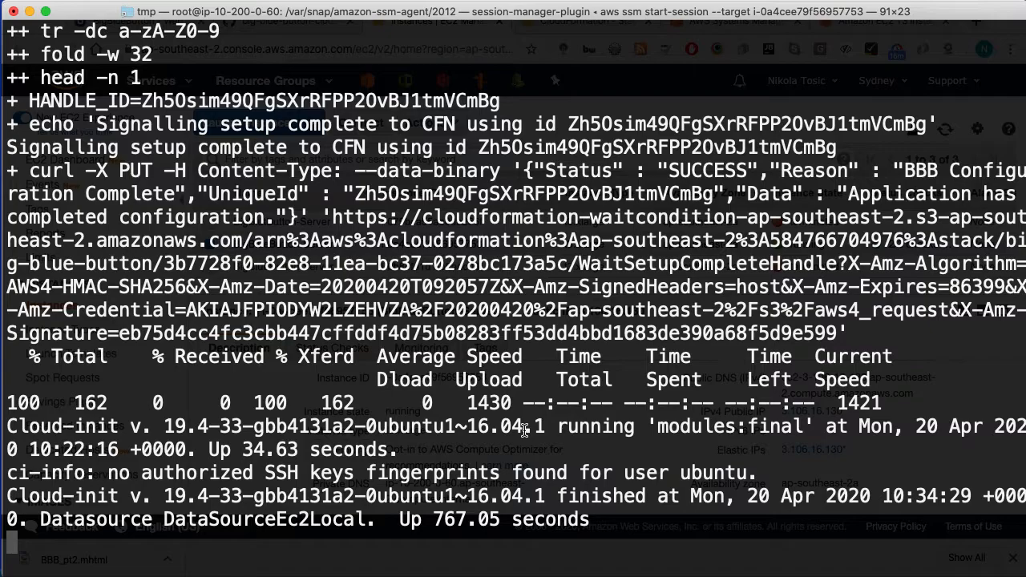
Step: Stop the log, exit the root shell and end the Session Manager session
text(cle)
key(BackSpace)
key(BackSpace)
key(BackSpace)
text(exit)
key(Return)
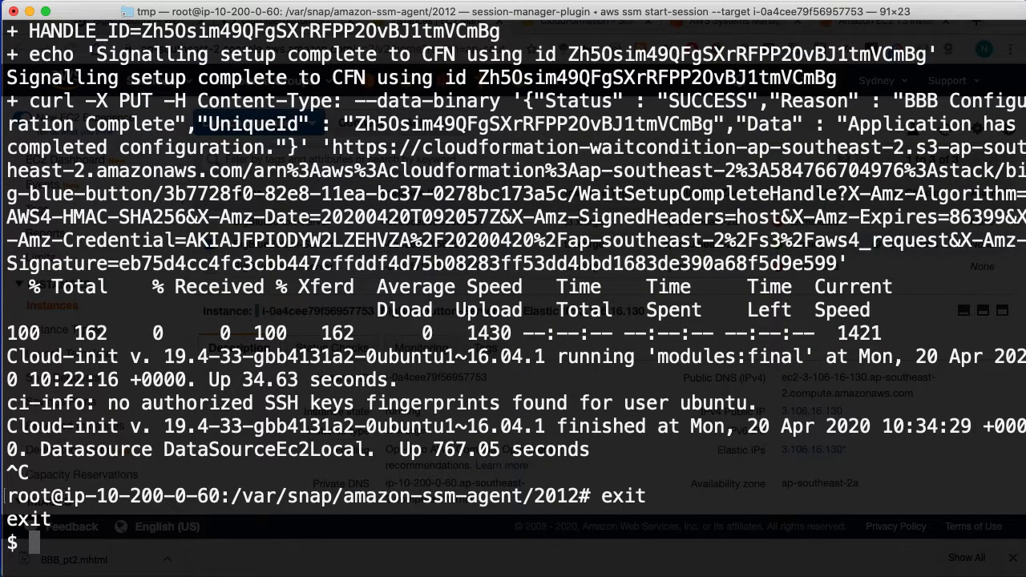
text(exit)
key(Return)
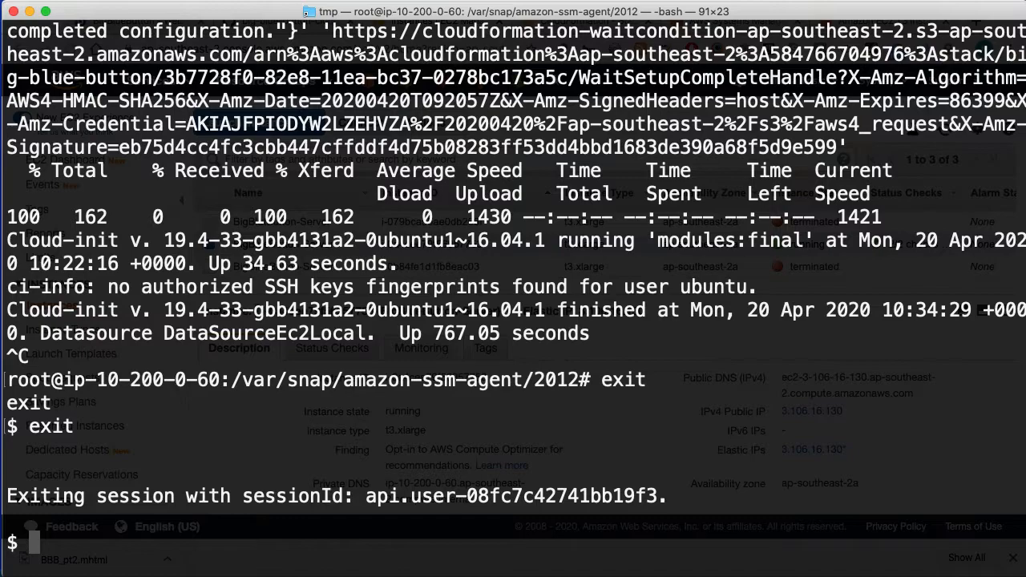
Step: Return to the browser's GitHub README tab
key(super+Tab)
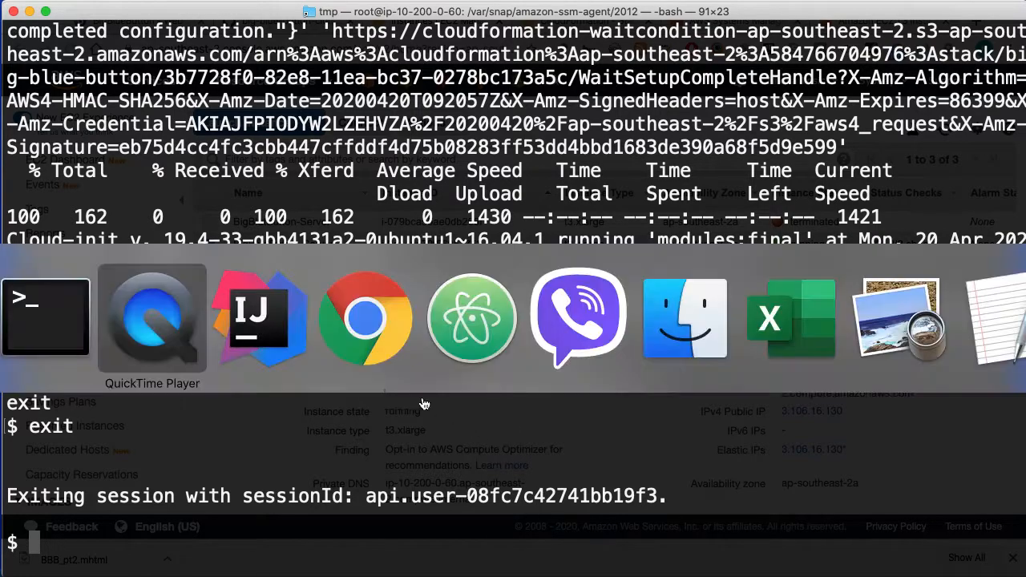
click(358, 335)
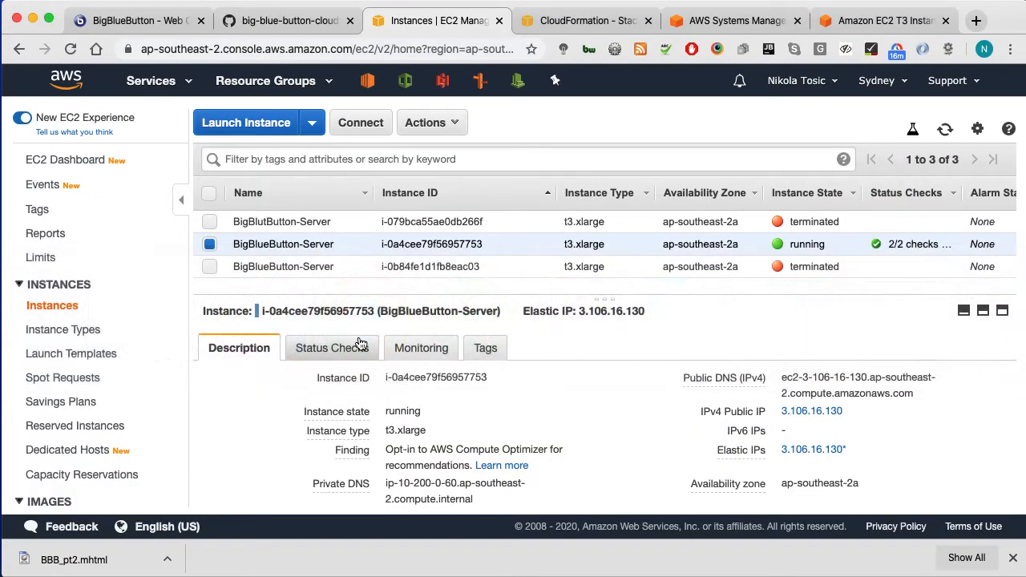
click(295, 24)
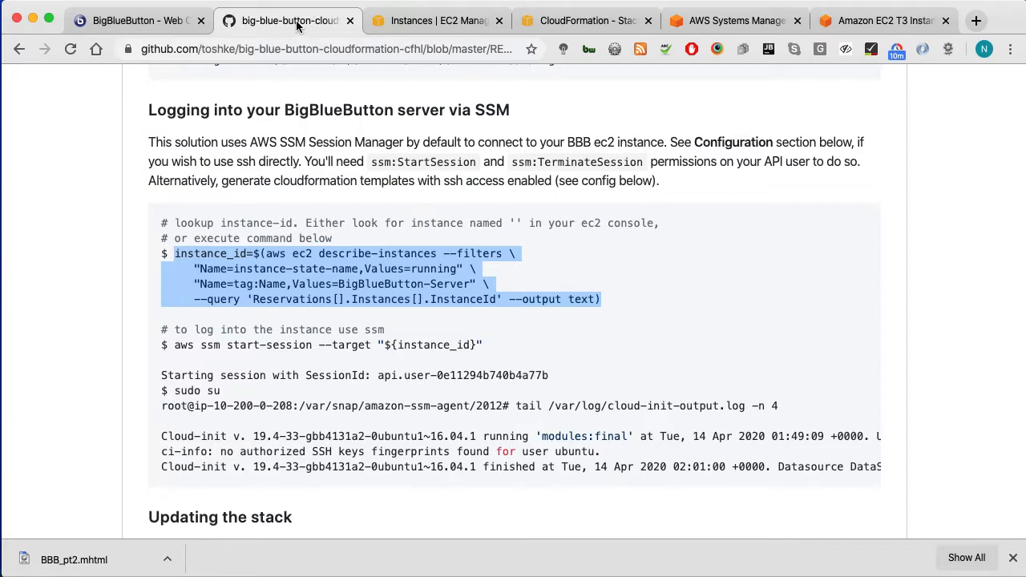
Step: Scroll up to Default admin credentials and select the aws ssm get-parameter commands
click(329, 250)
scroll(324, 279, up, 3)
scroll(324, 279, up, 6)
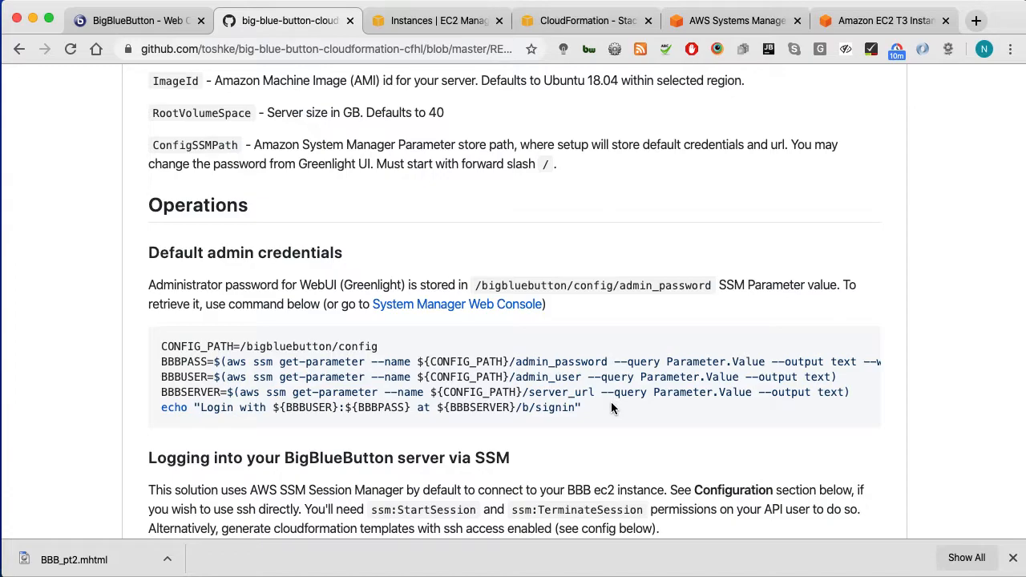
drag(612, 408, 161, 343)
key(super+c)
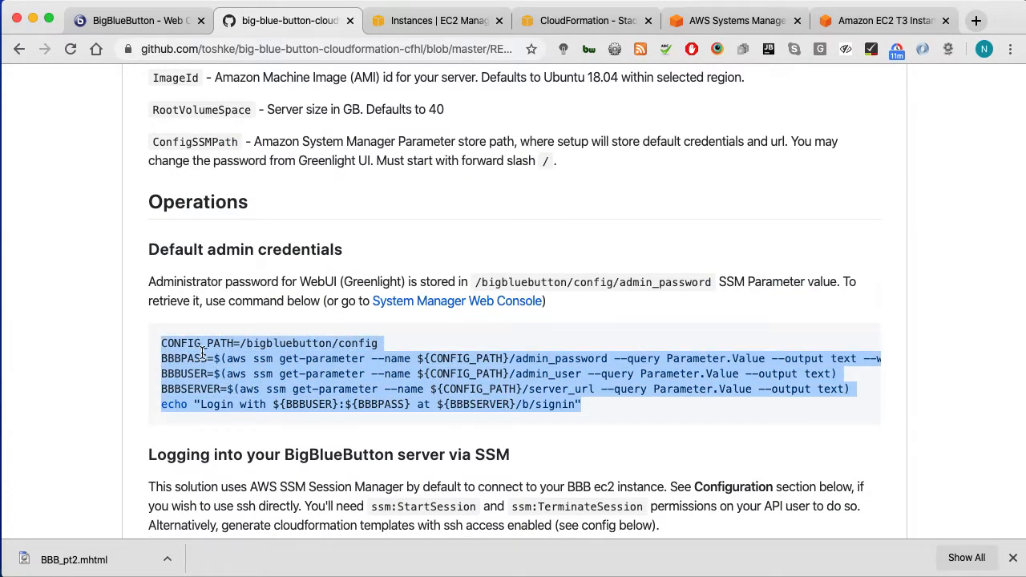
Step: Run the aws ssm get-parameter commands to print the admin login, password and /b/signin URL
key(super+Tab)
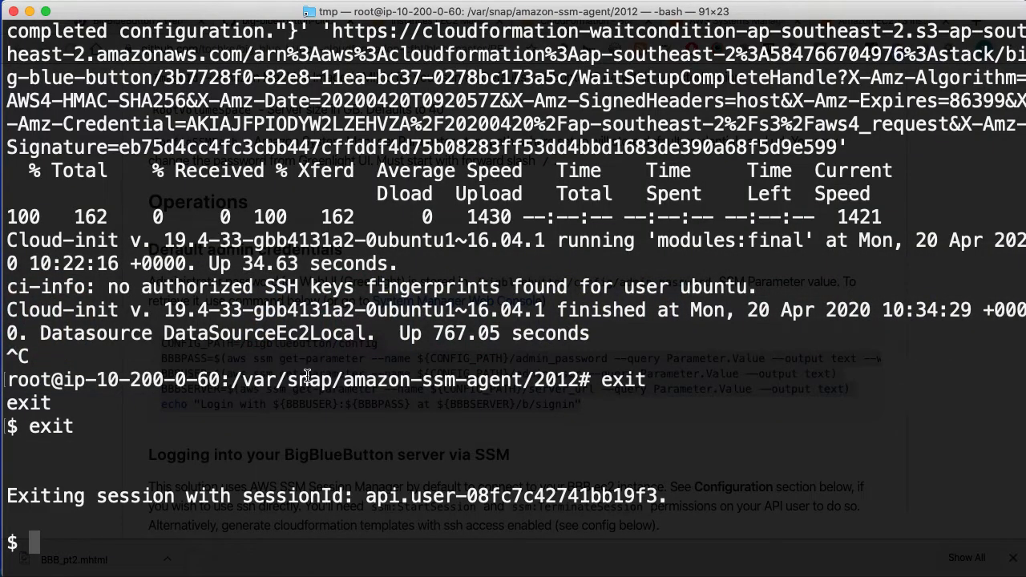
key(super+v)
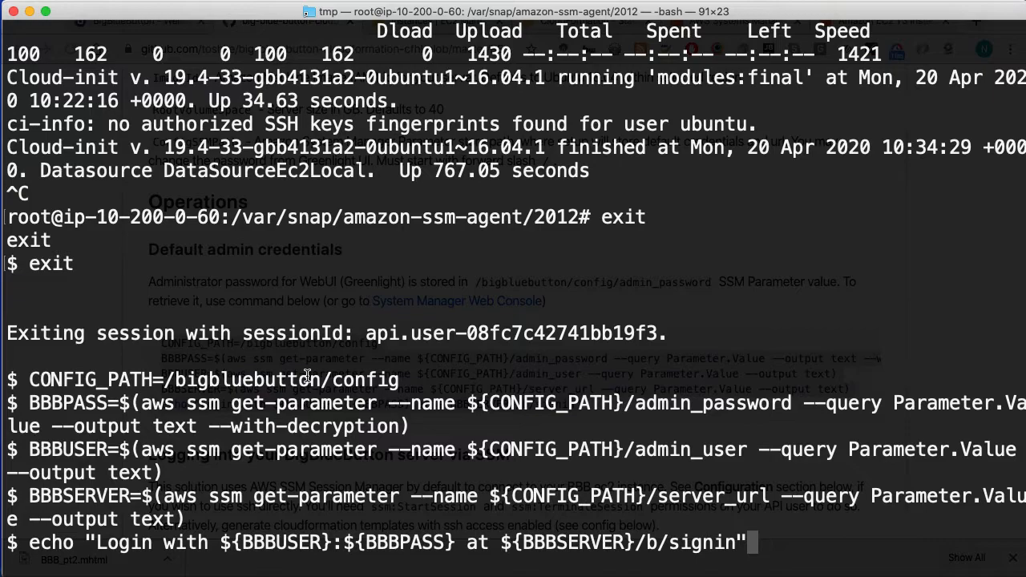
key(Return)
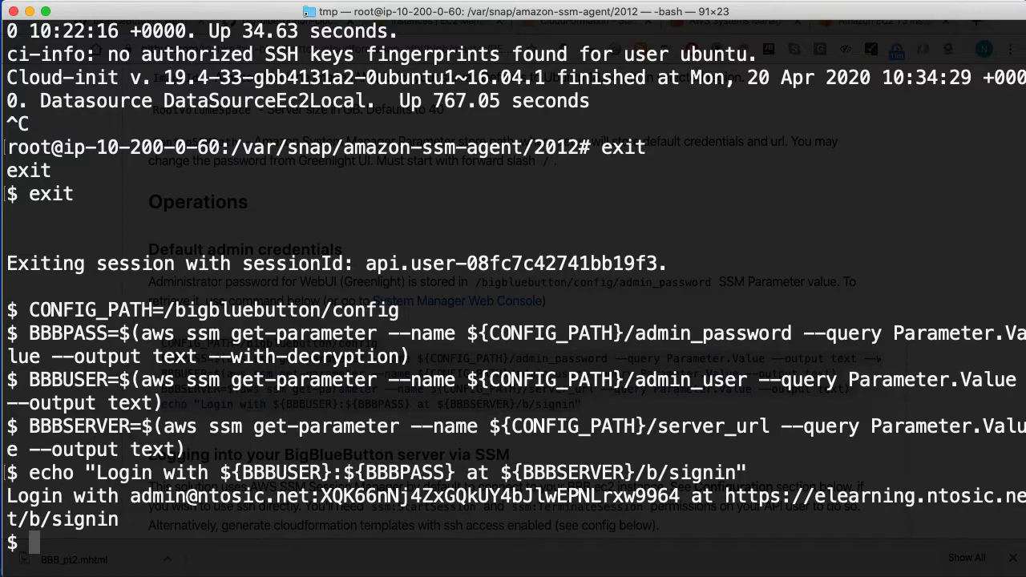
drag(130, 496, 313, 497)
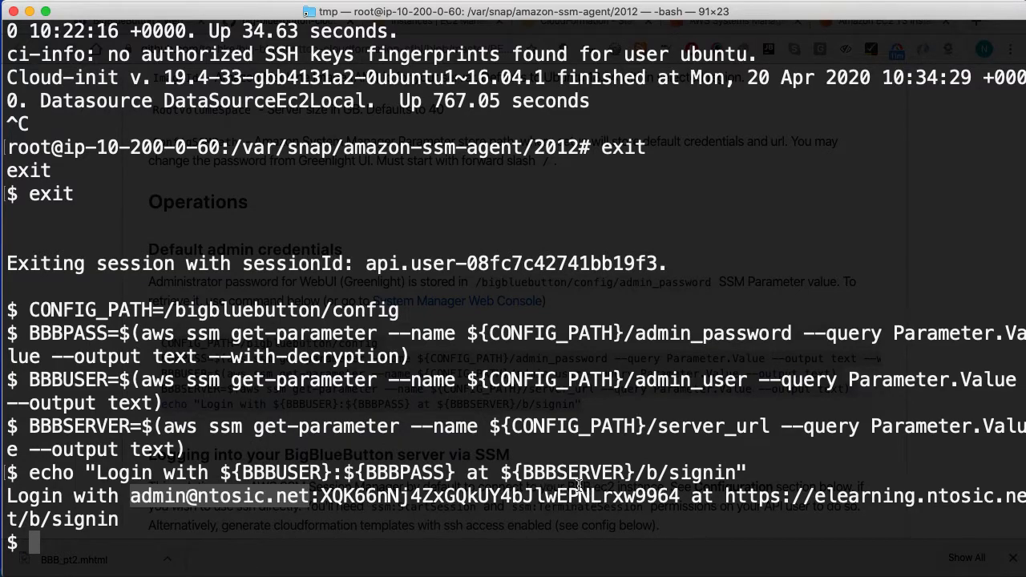
drag(724, 496, 145, 520)
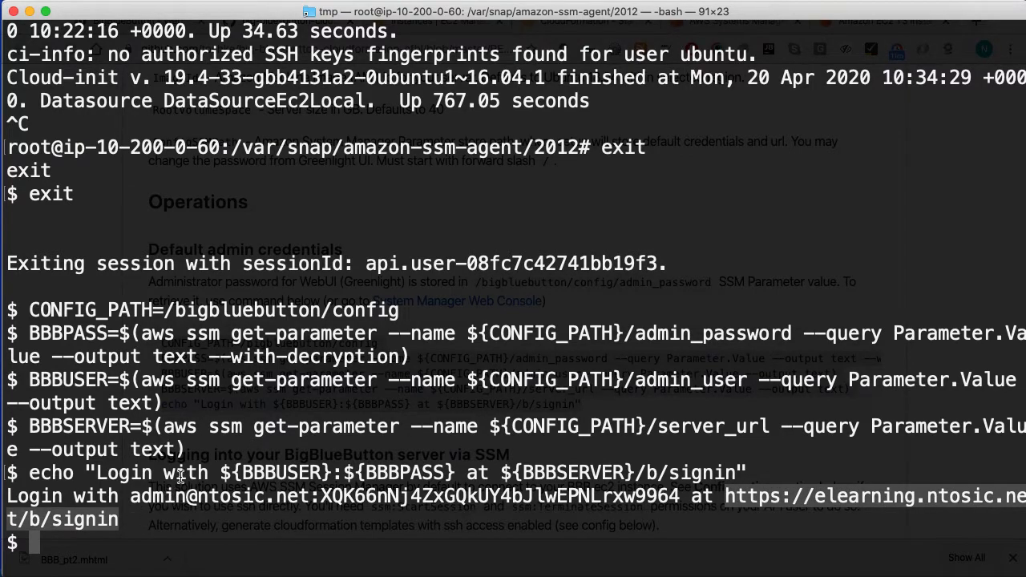
key(super+Tab)
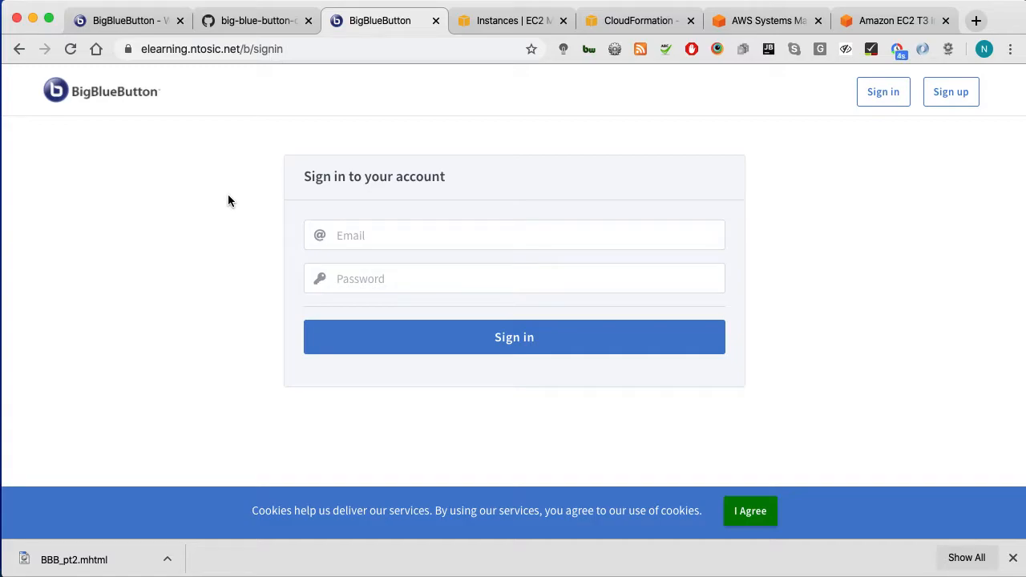
Step: Close the downloads bar and open the site certificate to see it's issued by Let's Encrypt
click(1013, 557)
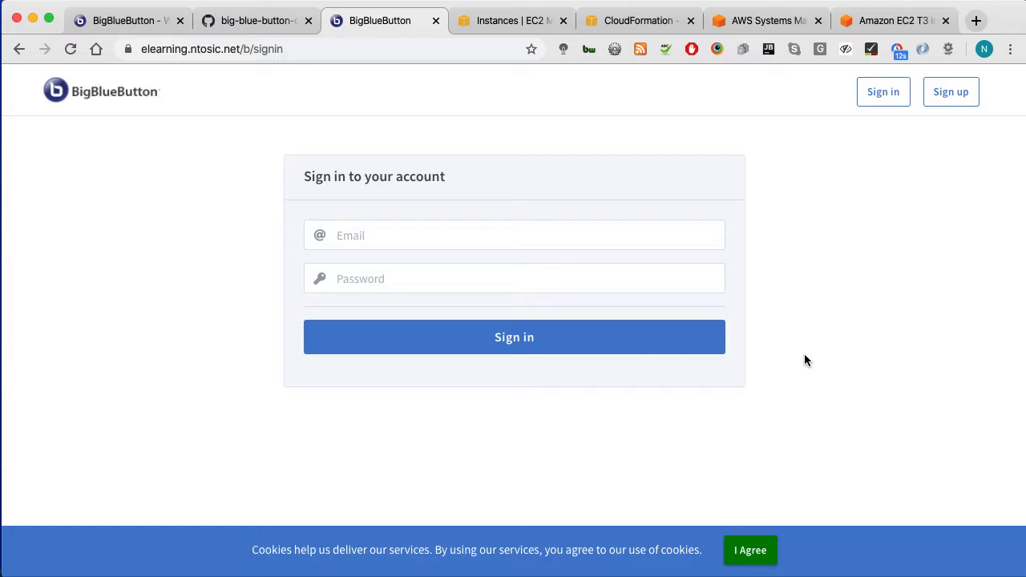
click(126, 48)
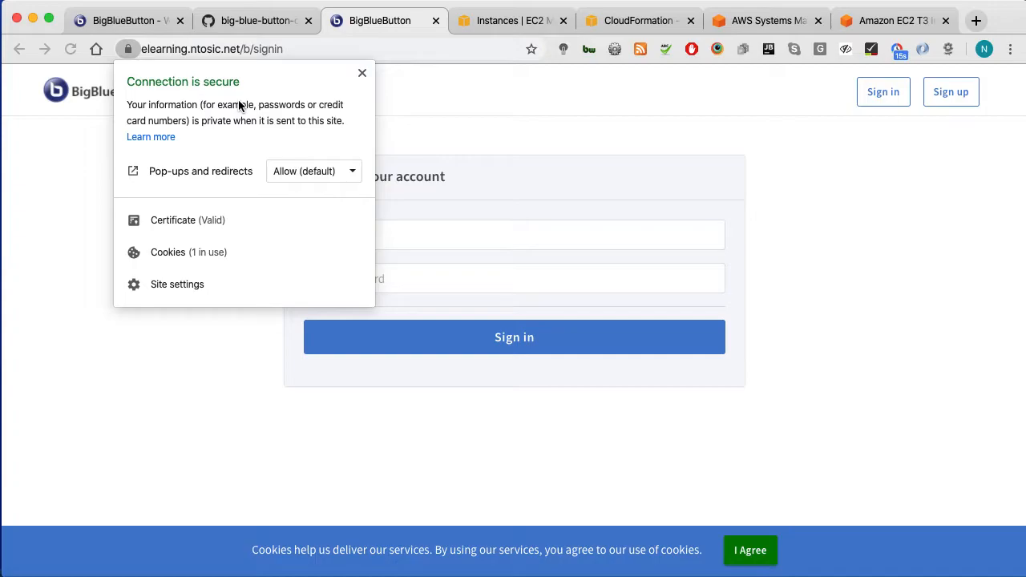
click(198, 220)
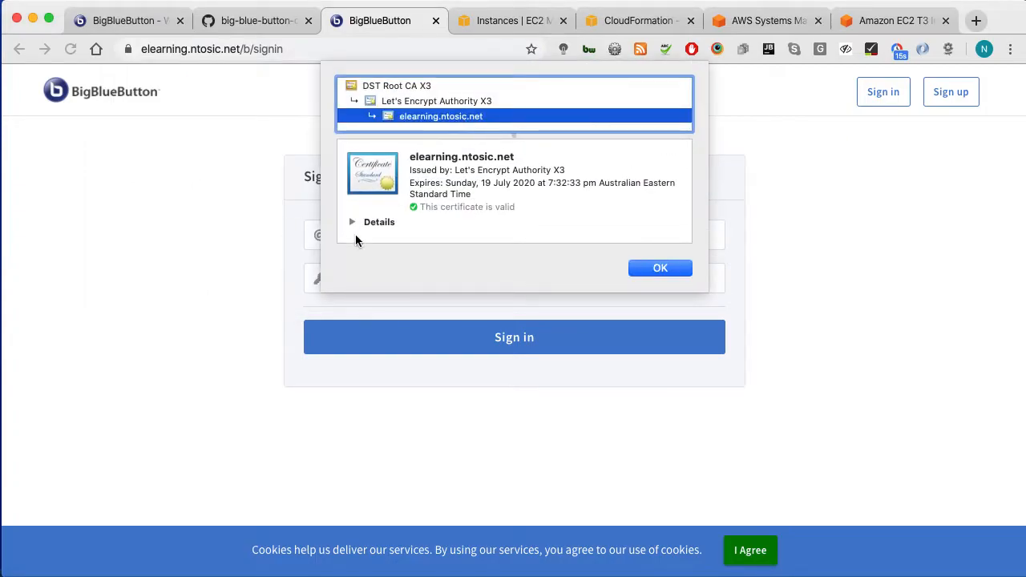
drag(416, 170, 566, 170)
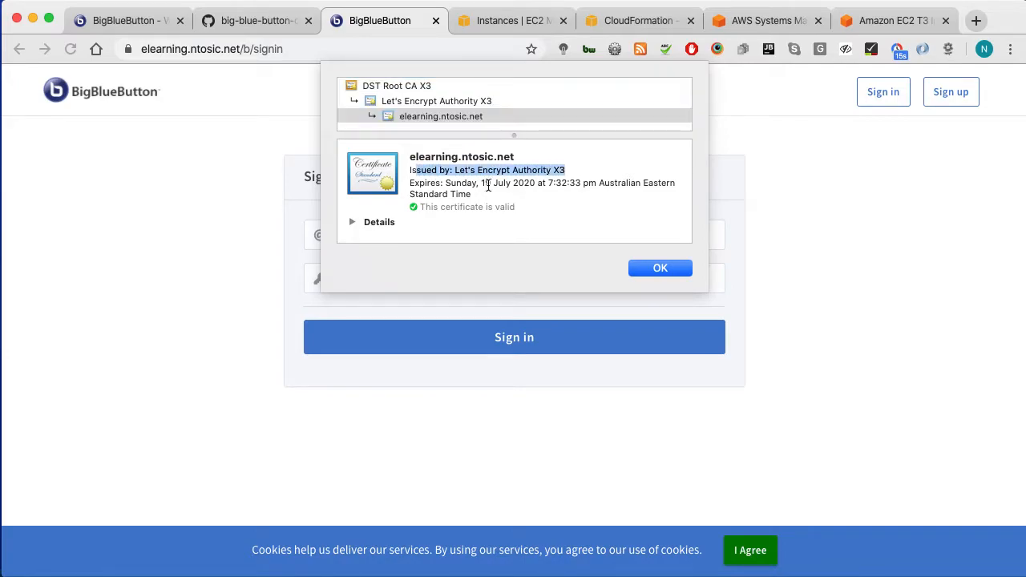
Step: Expand and review the full certificate details, then close the certificate viewer
click(351, 222)
scroll(522, 231, down, 5)
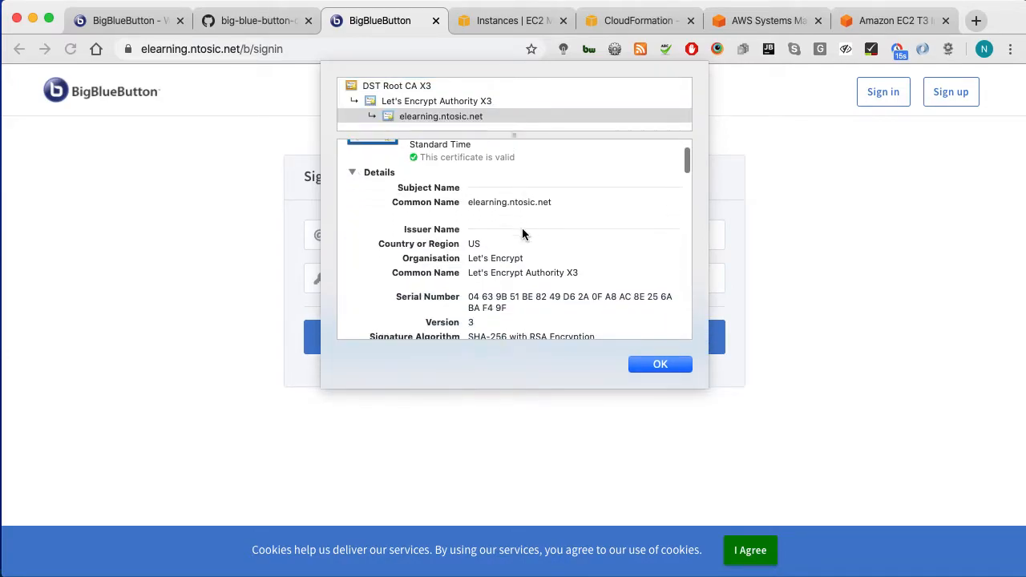
scroll(521, 232, down, 10)
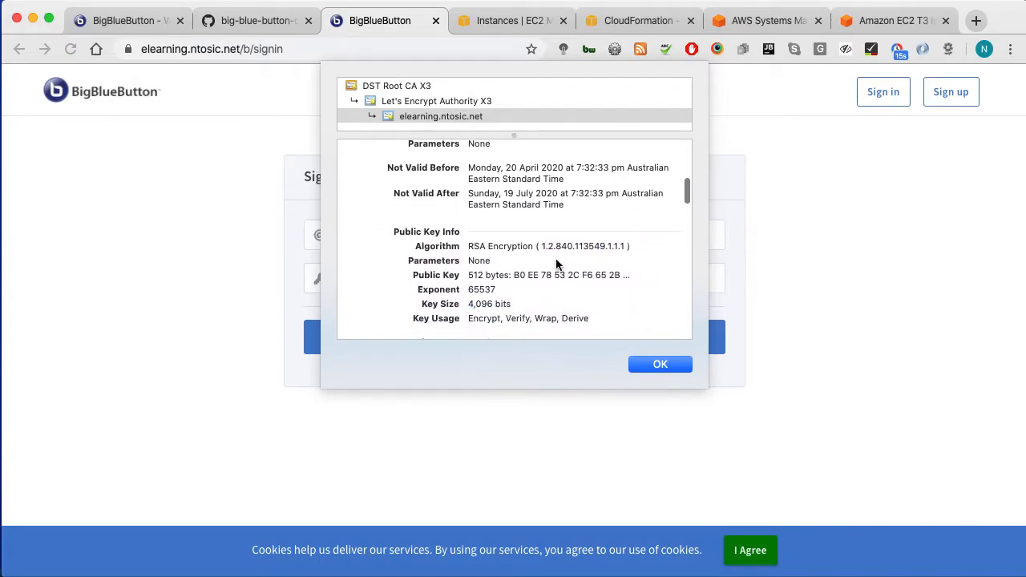
scroll(558, 265, down, 10)
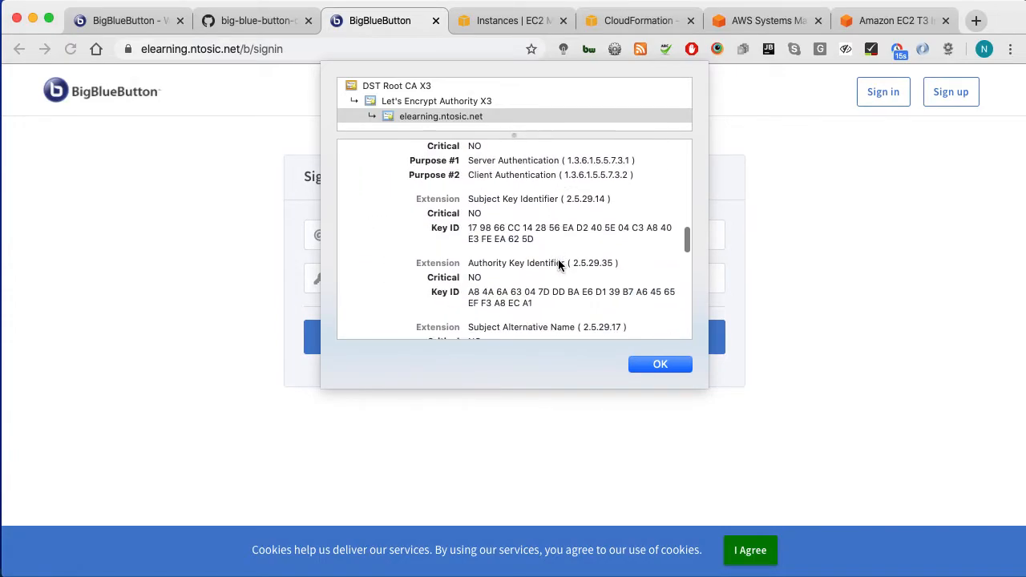
scroll(429, 250, down, 5)
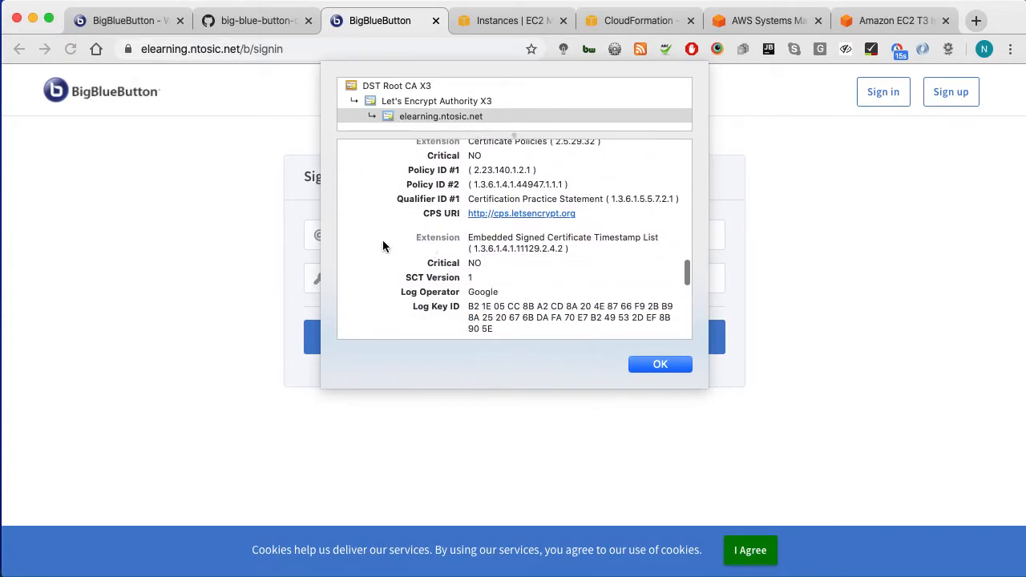
scroll(383, 244, down, 8)
scroll(369, 246, down, 3)
scroll(370, 246, up, 6)
scroll(372, 248, up, 6)
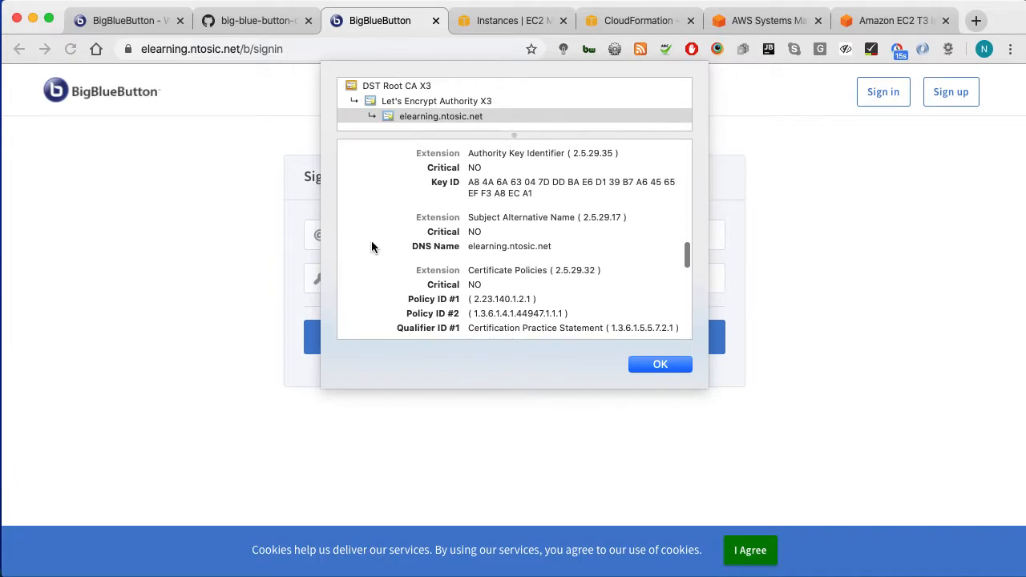
scroll(481, 241, up, 4)
scroll(486, 239, up, 1)
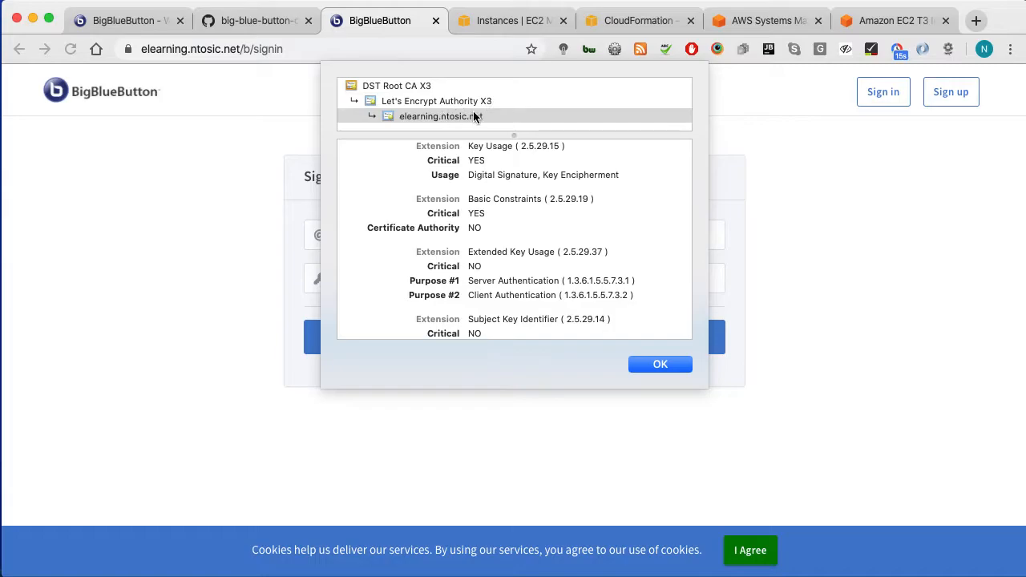
click(676, 364)
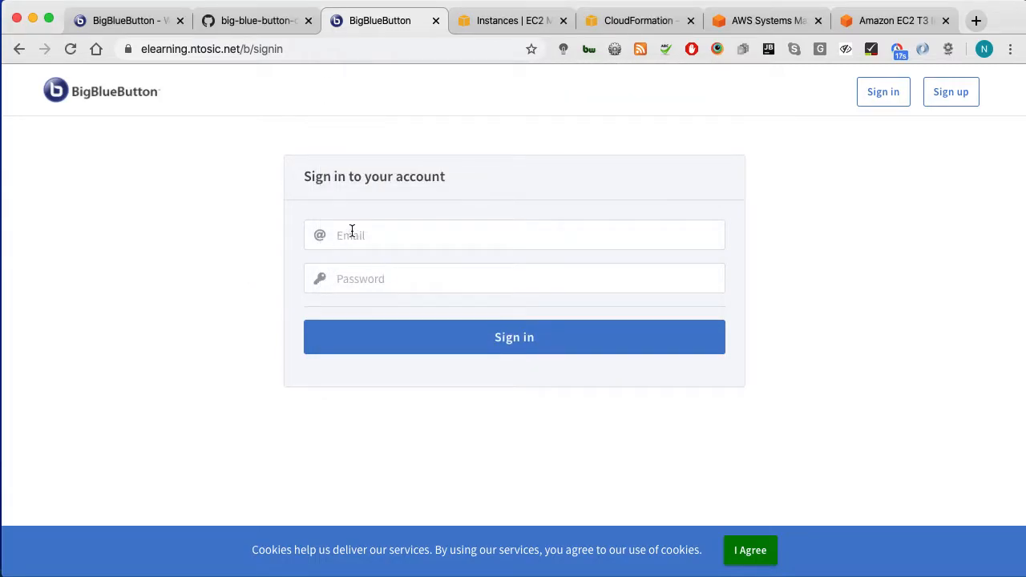
Step: Copy the admin username from the terminal output into the Email field
click(450, 244)
key(super+Tab)
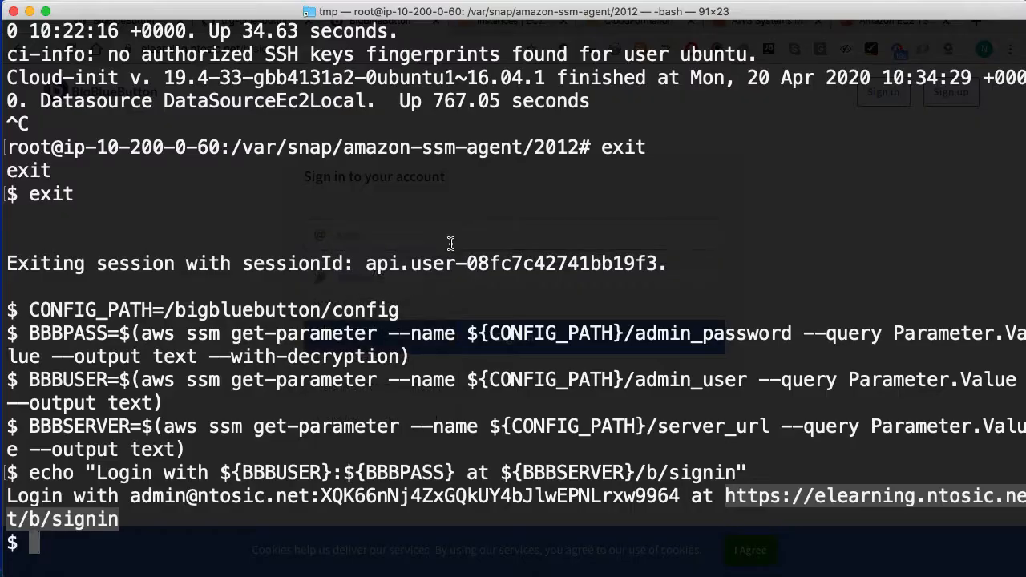
drag(130, 498, 311, 497)
key(super+c)
key(super+Tab)
key(super+v)
key(Tab)
Step: Copy the admin password into the Password field and sign in
key(super+Tab)
drag(319, 494, 682, 496)
key(super+c)
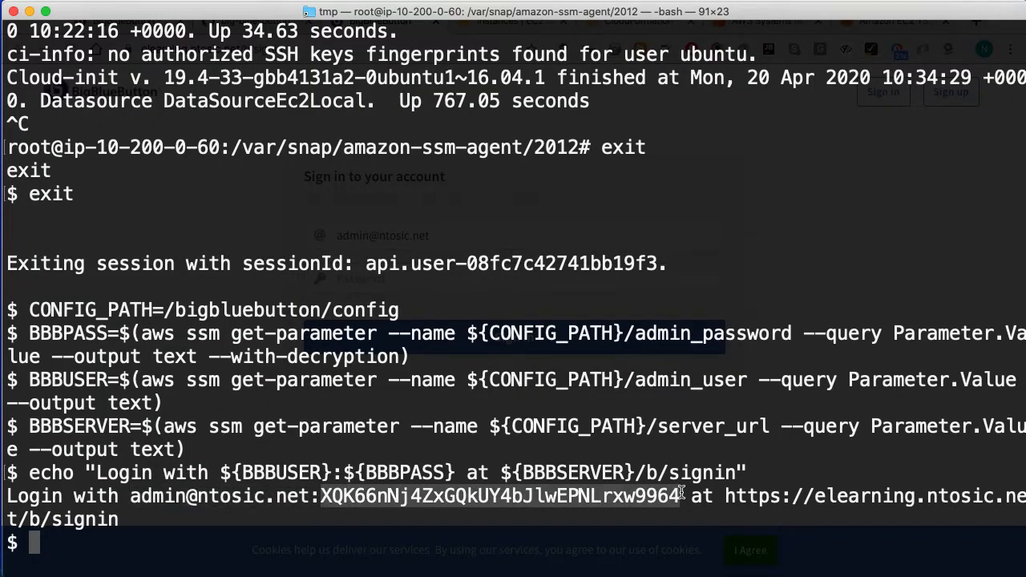
key(super+Tab)
key(super+v)
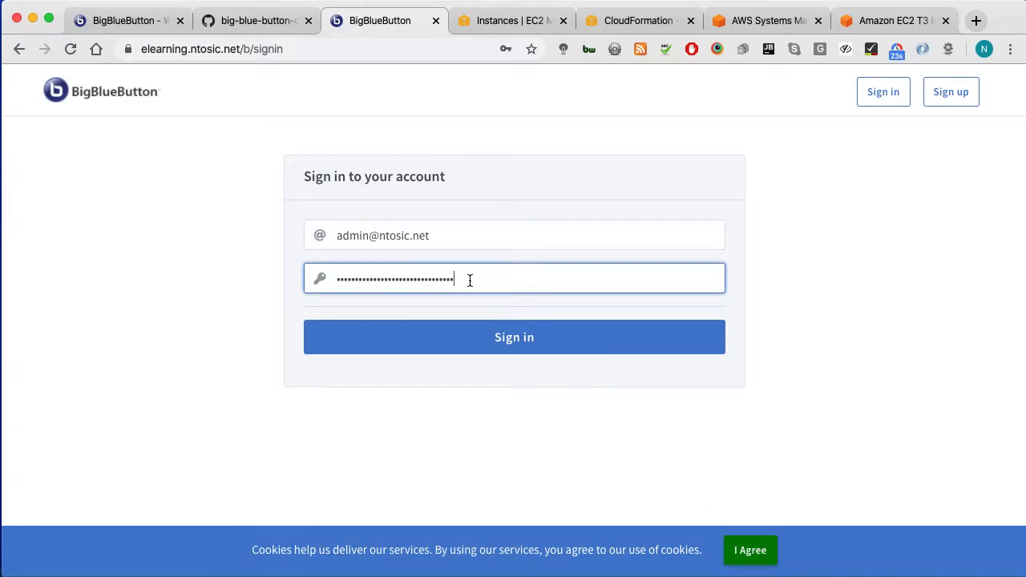
click(465, 345)
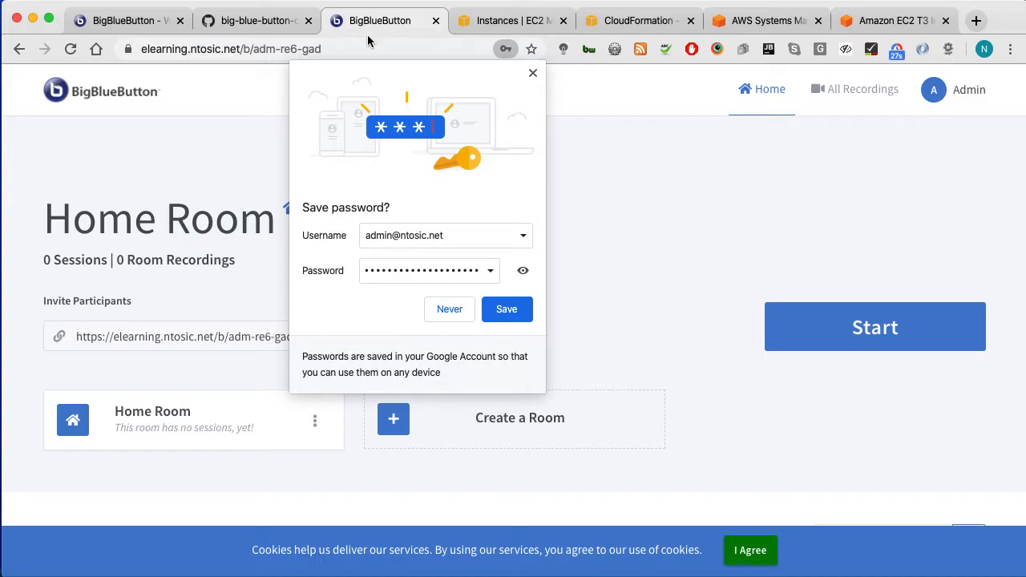
Step: Dismiss the save-password prompt and open the Organization admin page in a new tab
click(533, 74)
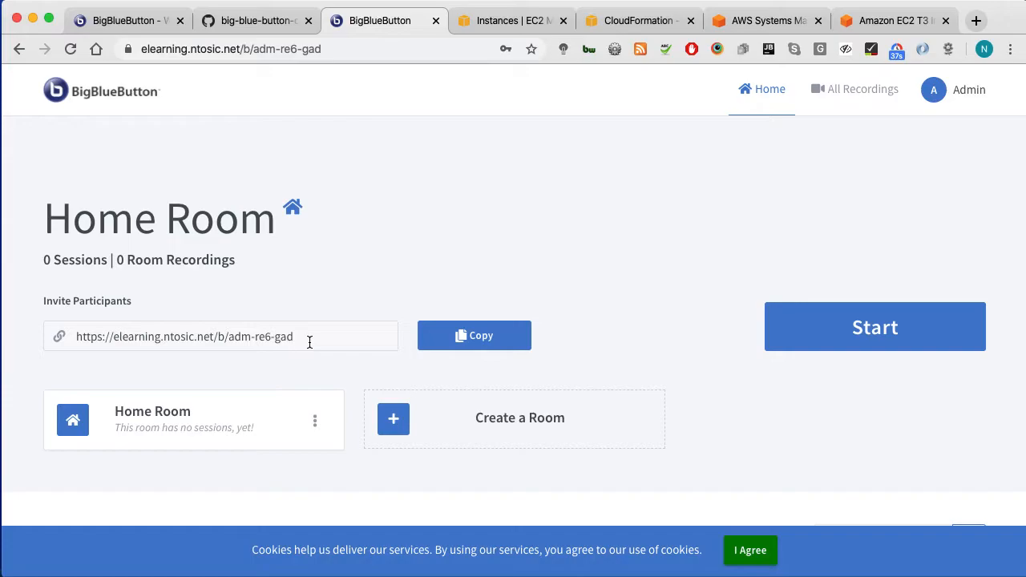
click(951, 103)
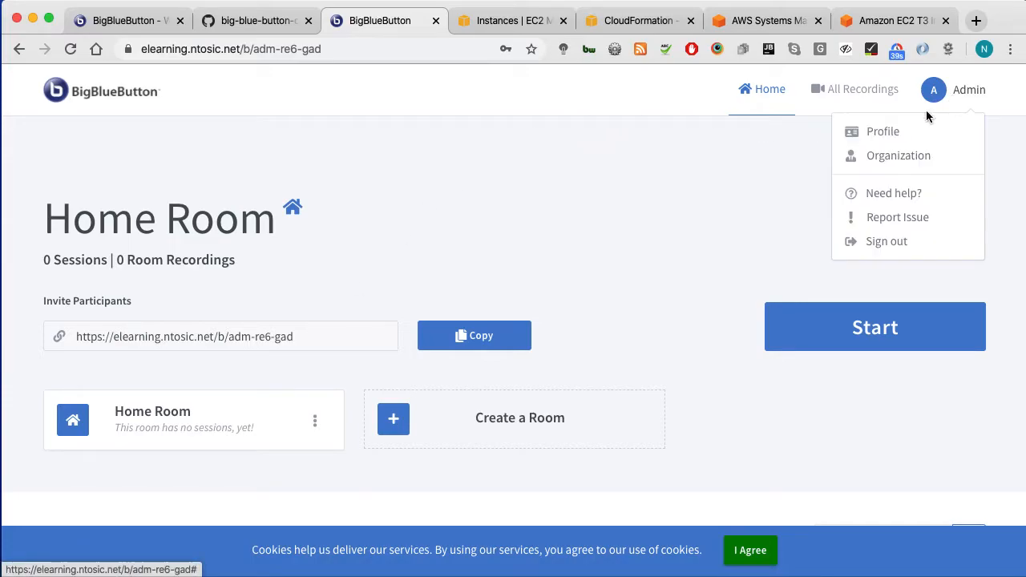
super+click(889, 159)
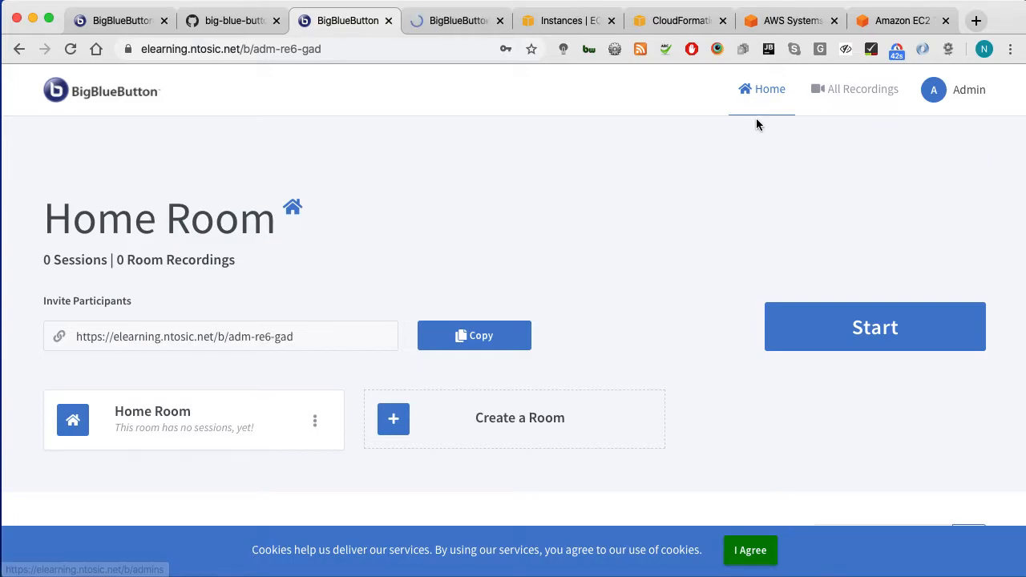
click(430, 14)
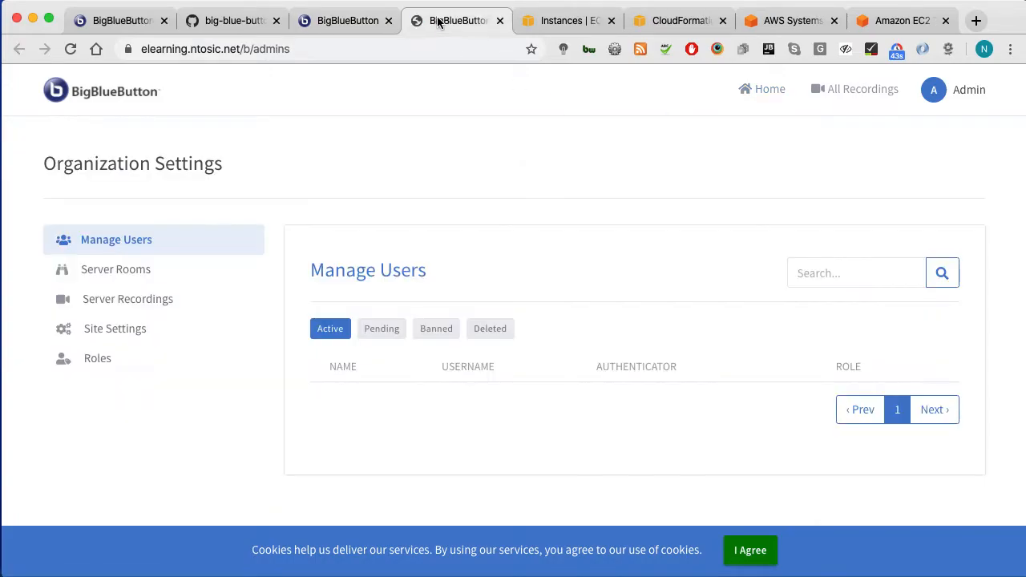
Step: Browse the Server Rooms list and Server Recordings, and accept the cookie notice
click(176, 277)
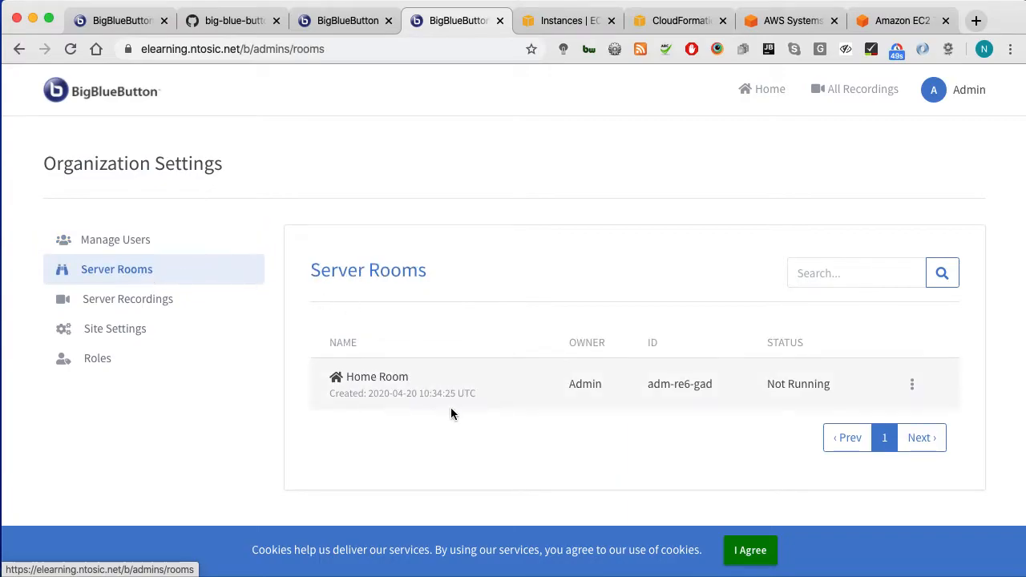
click(911, 384)
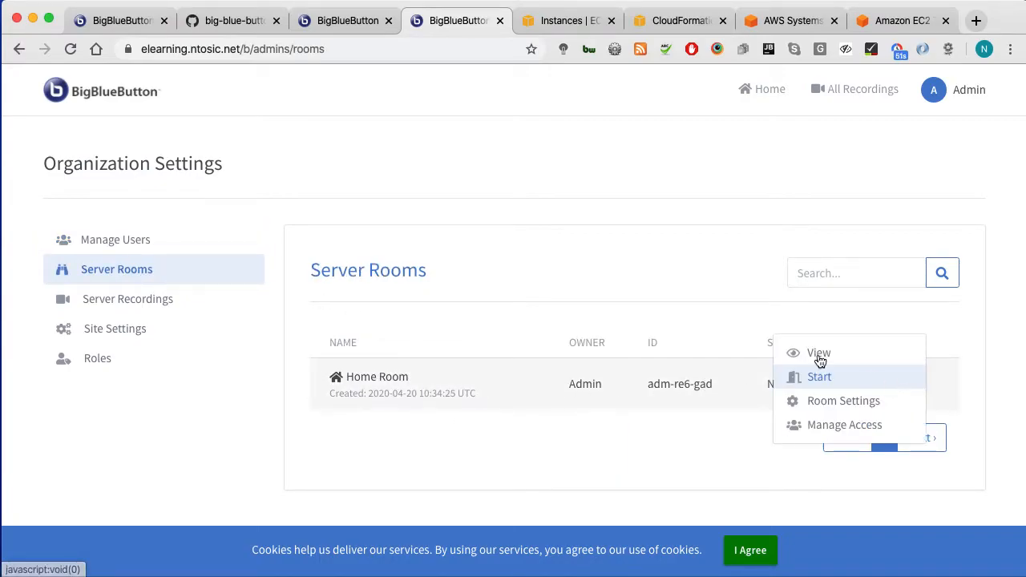
click(618, 259)
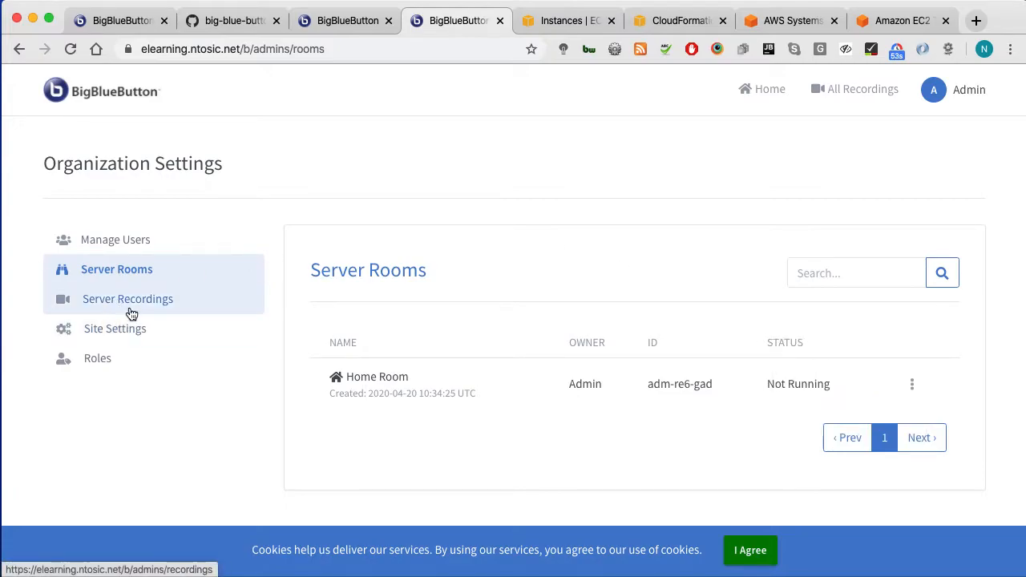
click(131, 308)
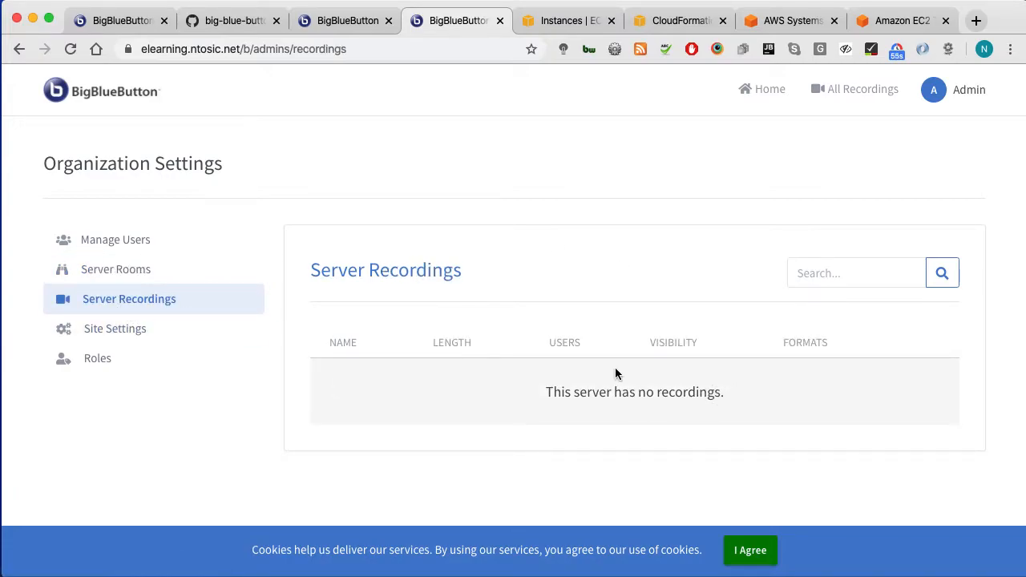
click(738, 552)
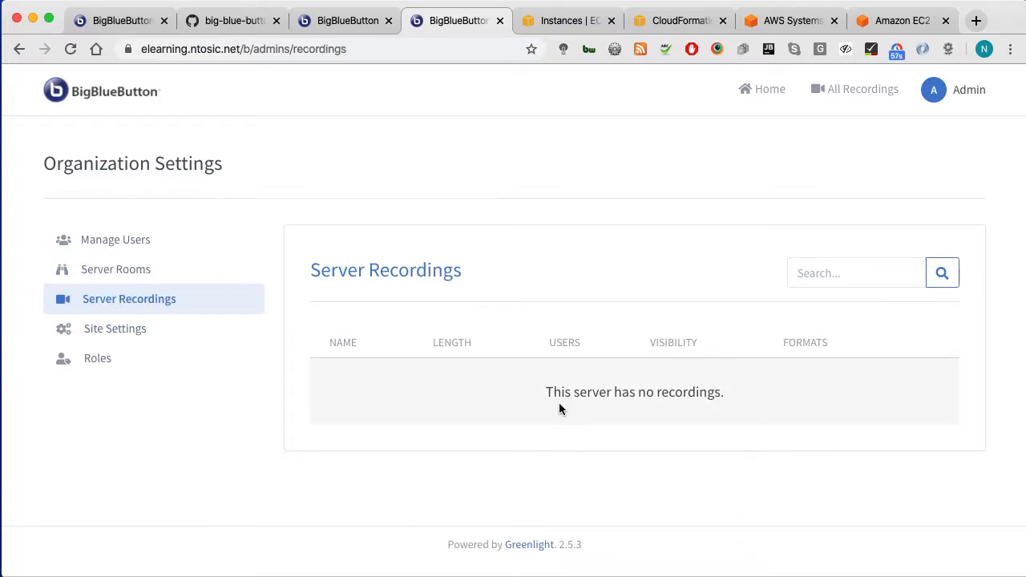
Step: Look over Site Settings and the Roles list, then bring up the Install docs tab
click(136, 335)
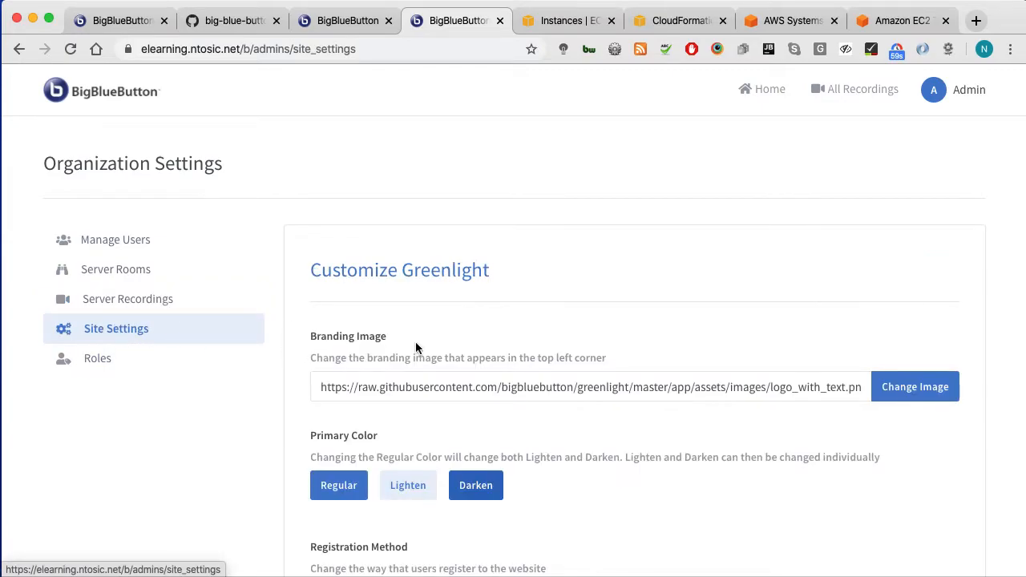
click(177, 363)
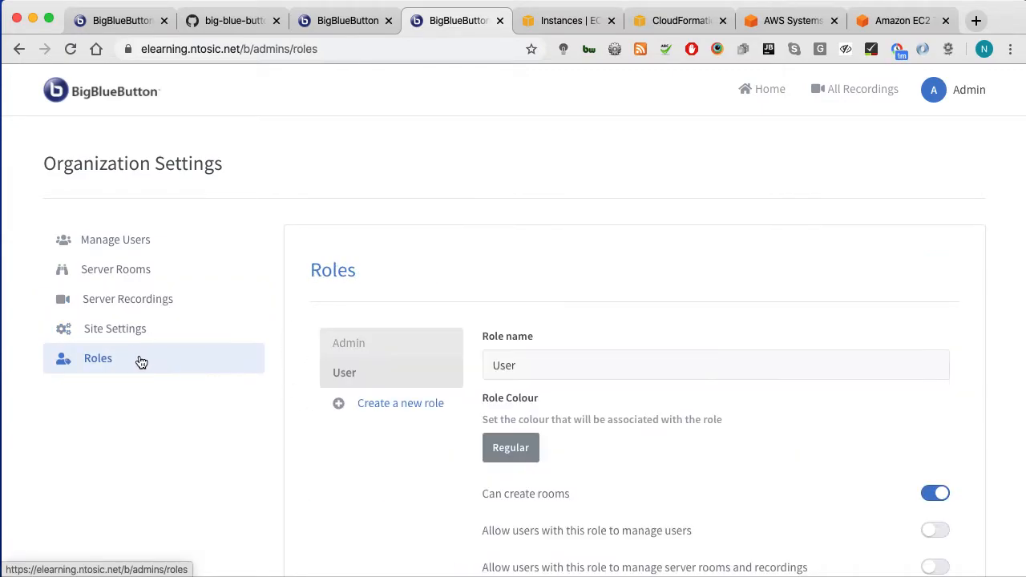
scroll(465, 393, down, 3)
scroll(459, 379, down, 3)
scroll(458, 380, up, 1)
scroll(458, 380, down, 1)
scroll(459, 380, up, 2)
scroll(459, 378, up, 3)
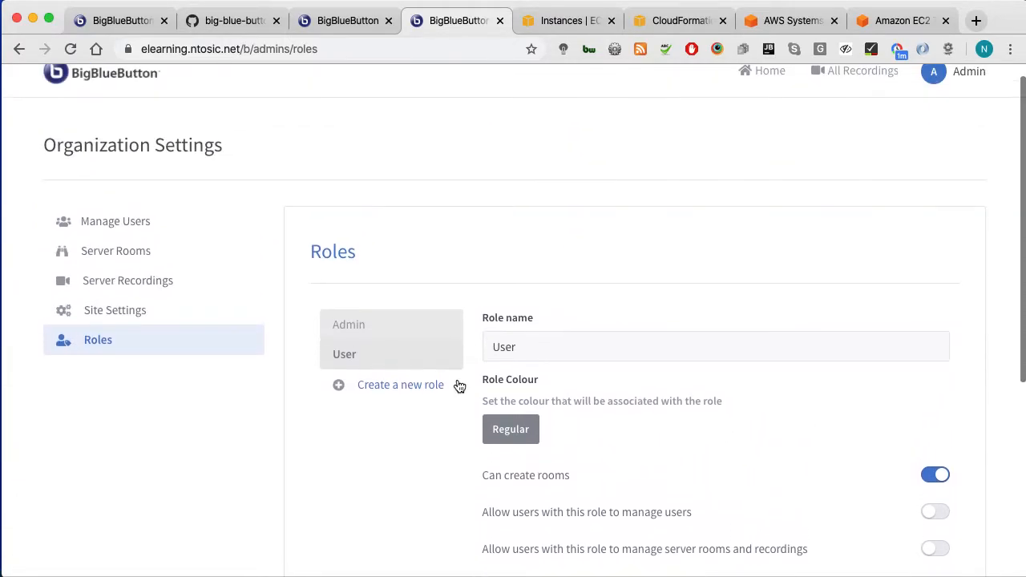
scroll(186, 249, up, 1)
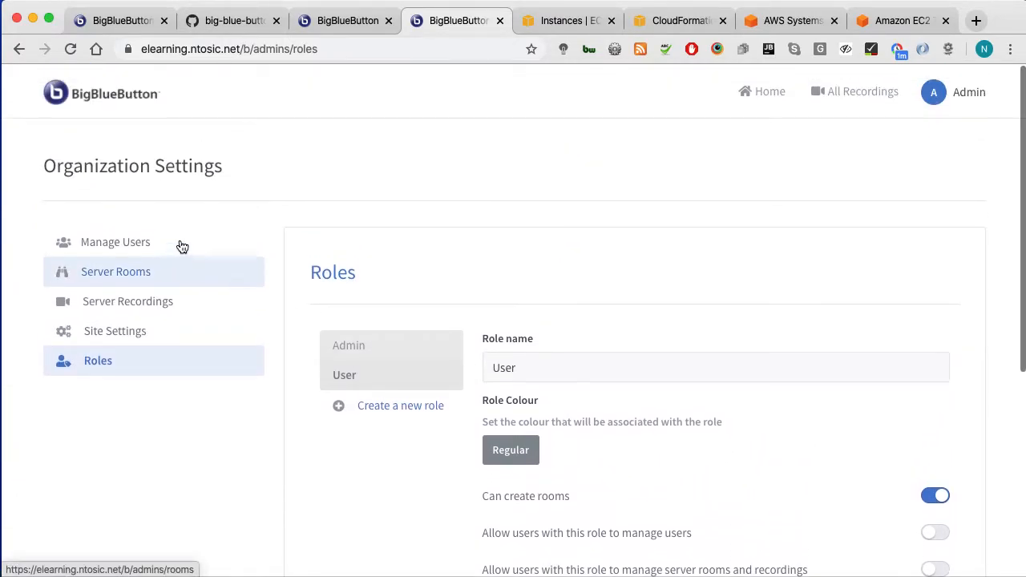
drag(132, 24, 298, 30)
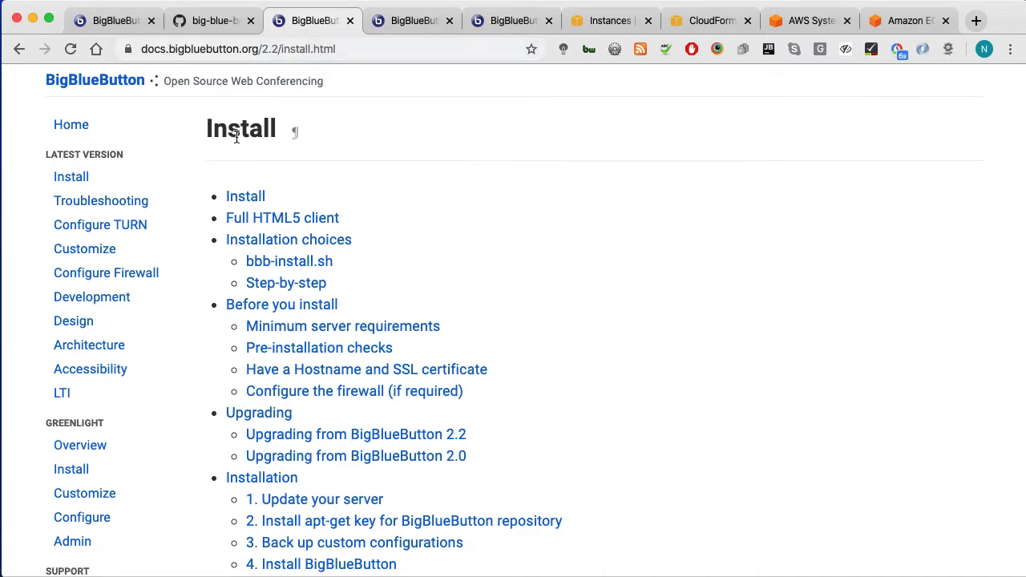
Step: Skim the Install page, read the Greenlight Admin guide, then return to the Home Room tab
scroll(210, 202, down, 5)
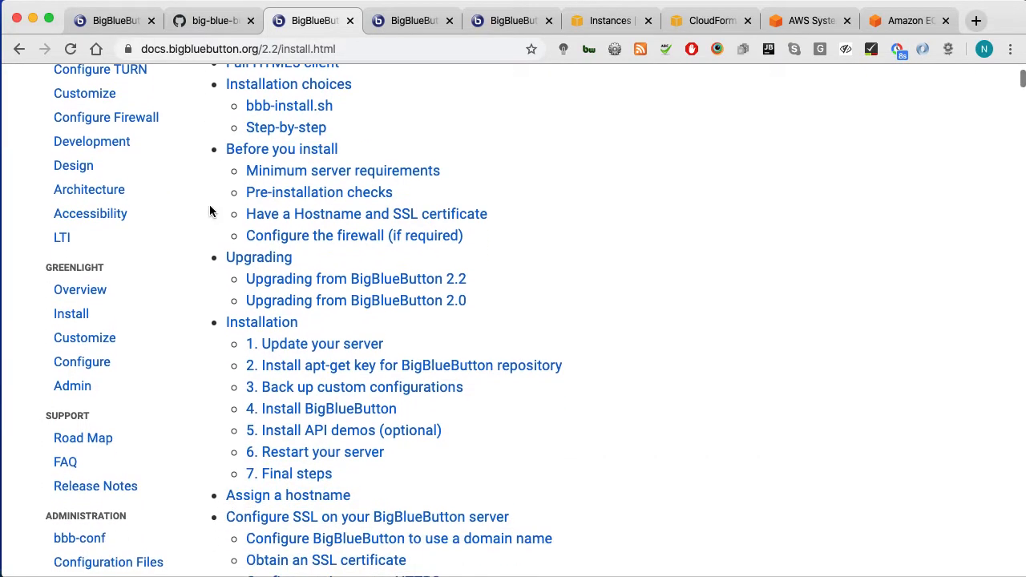
scroll(205, 224, up, 8)
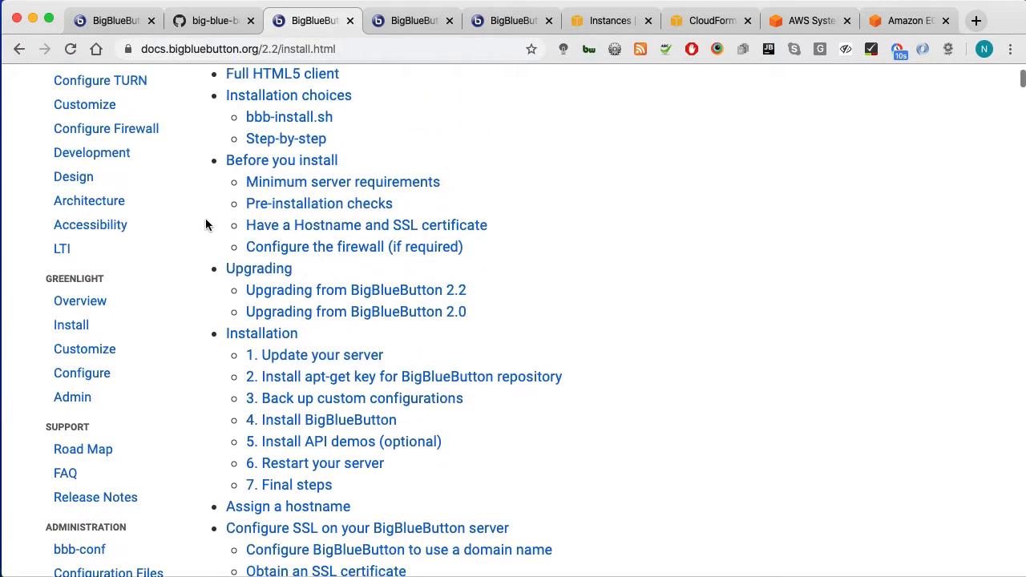
scroll(38, 249, up, 1)
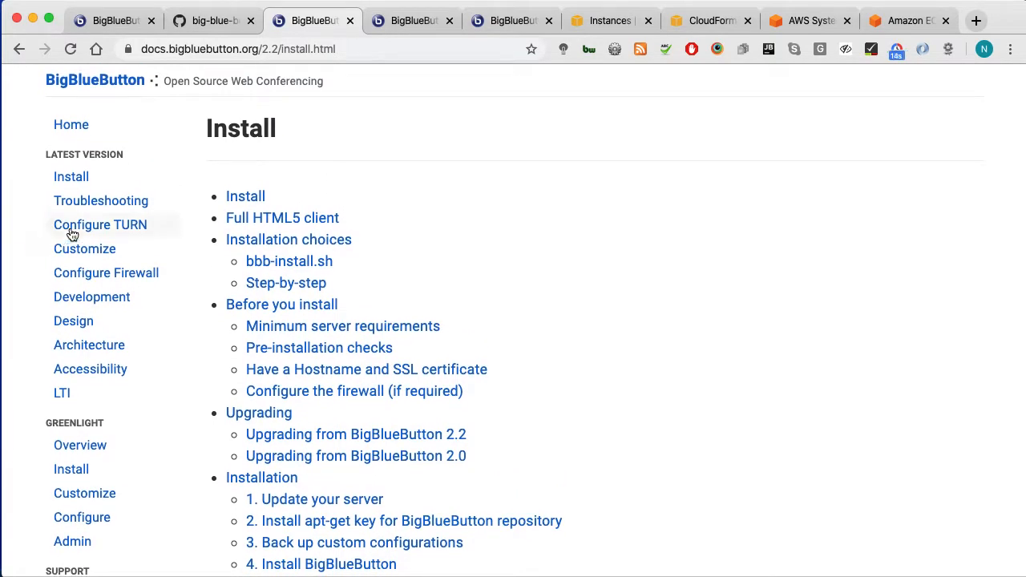
scroll(23, 300, down, 3)
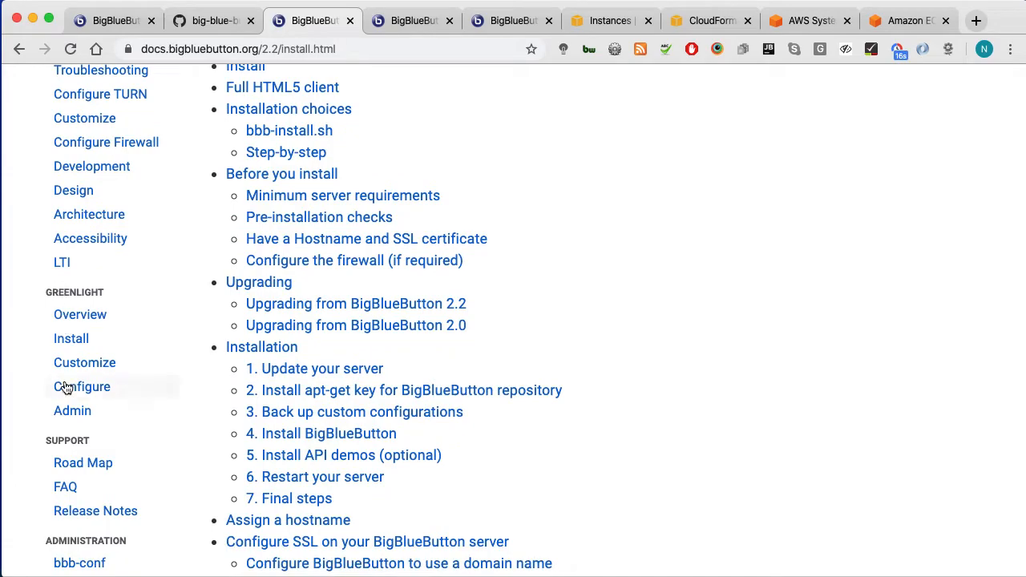
click(72, 412)
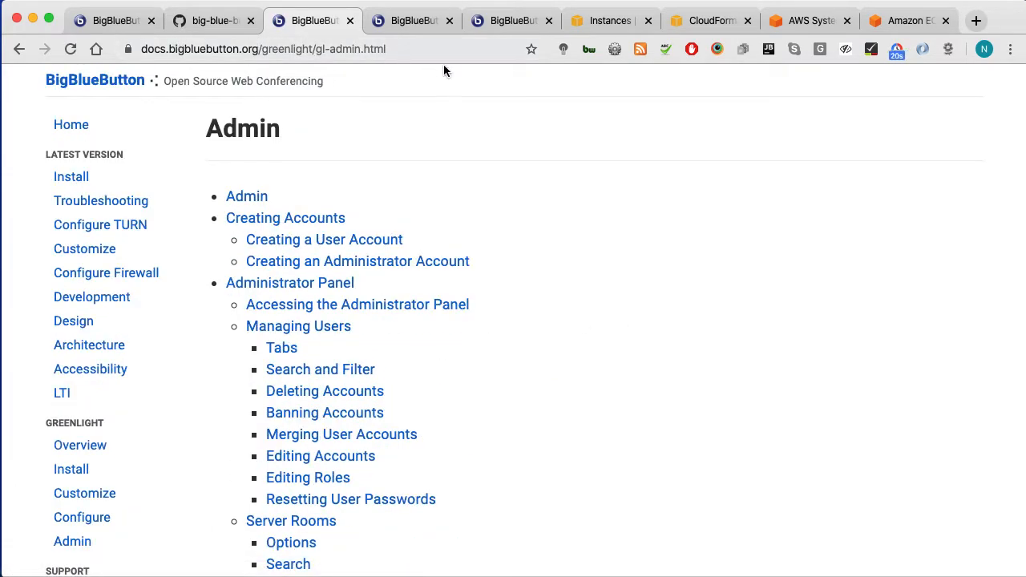
scroll(587, 399, down, 3)
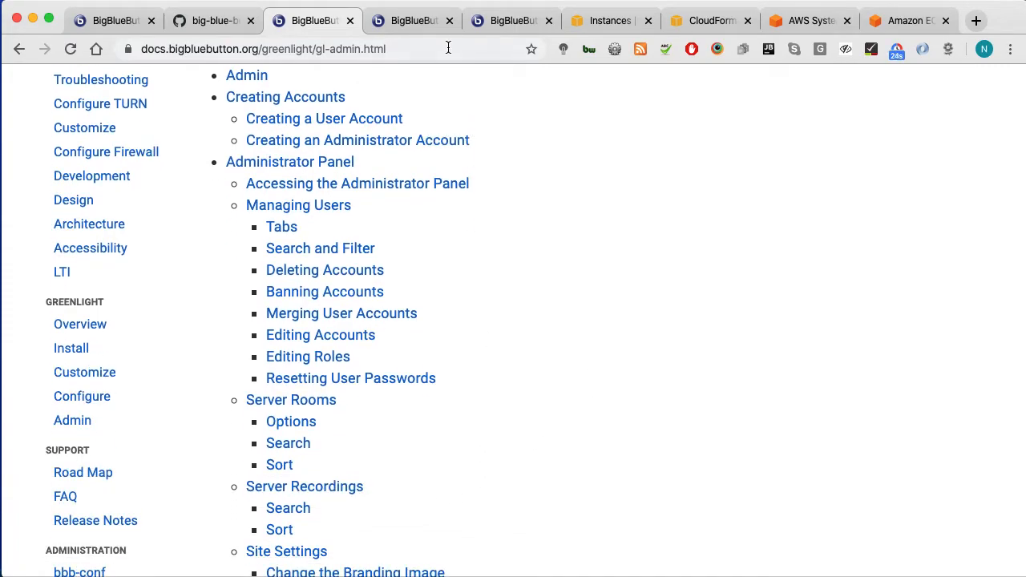
click(413, 23)
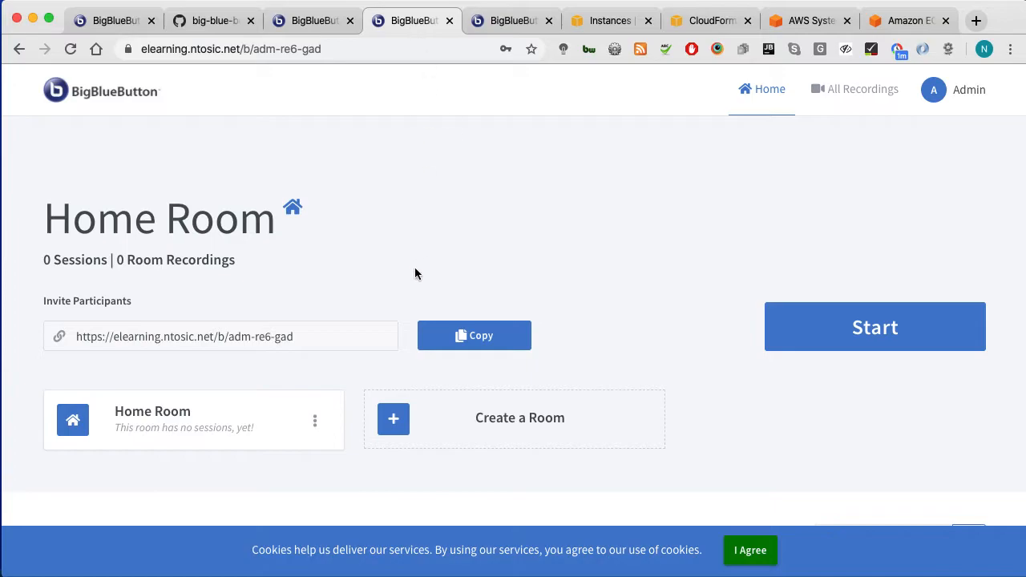
Step: Accept cookies, start the Home Room meeting and join audio by microphone after the echo test
click(768, 553)
click(822, 333)
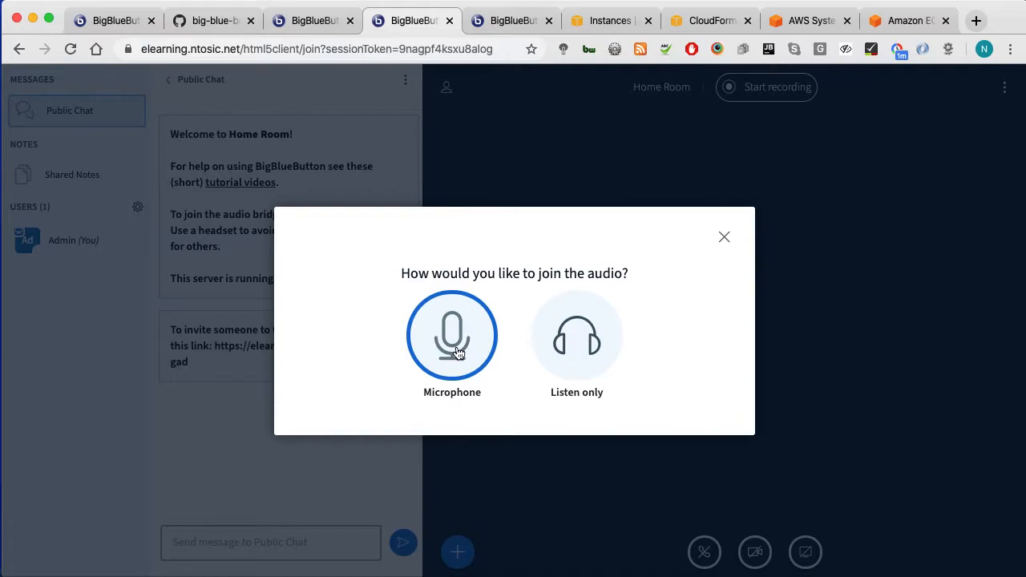
click(463, 350)
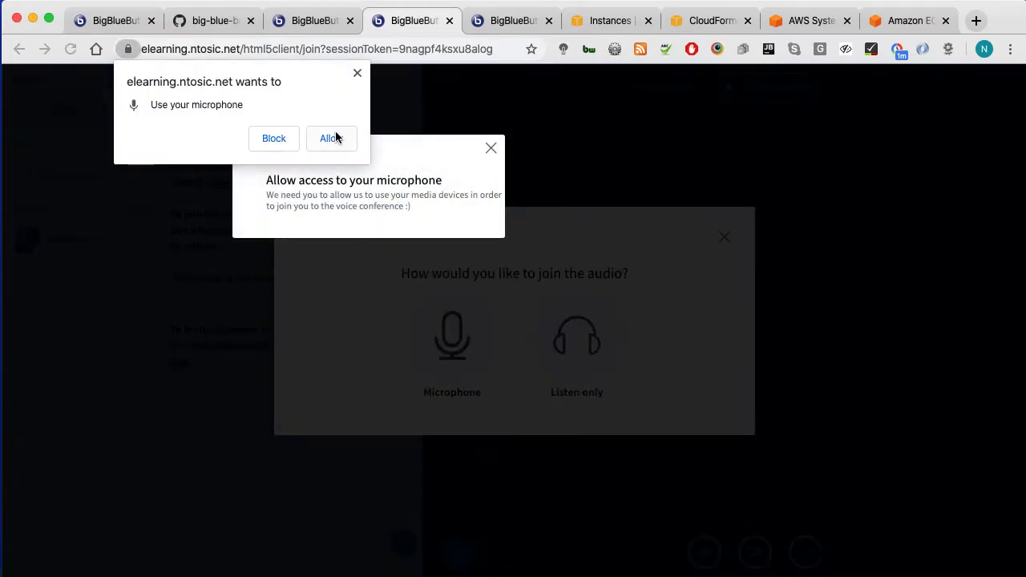
click(336, 138)
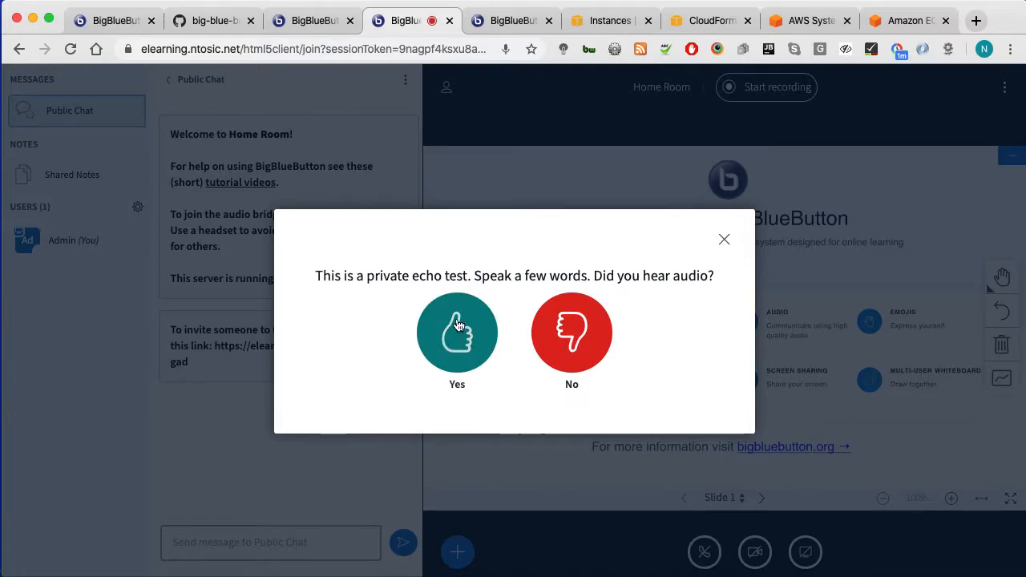
click(457, 321)
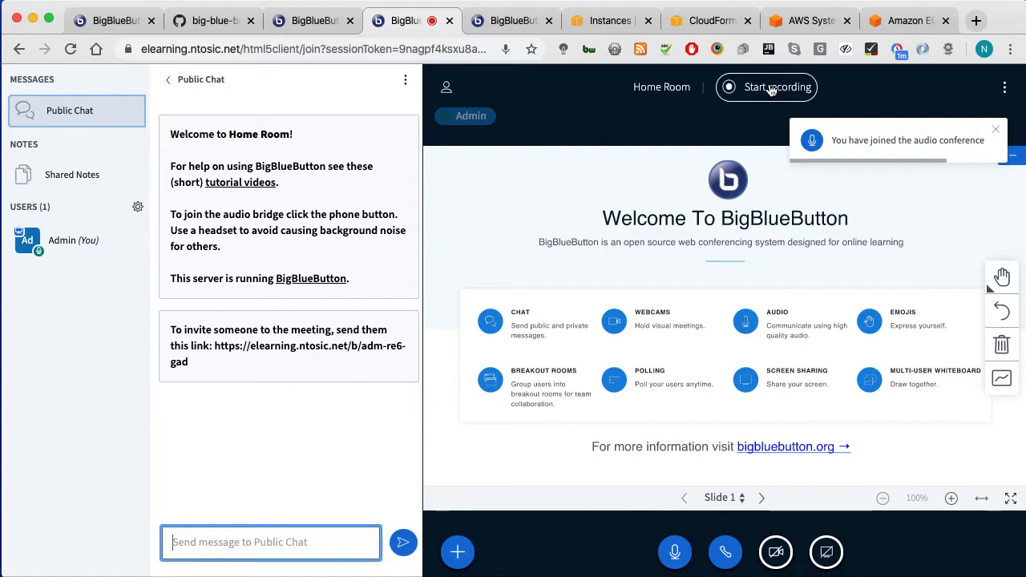
Step: Open the Start recording prompt and decline it, leaving recording off
click(996, 130)
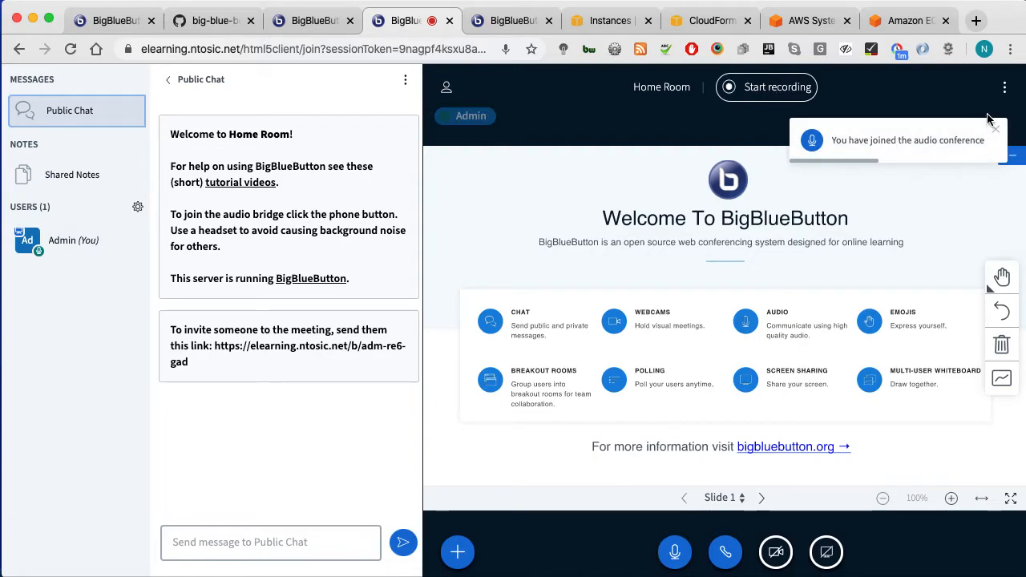
click(776, 88)
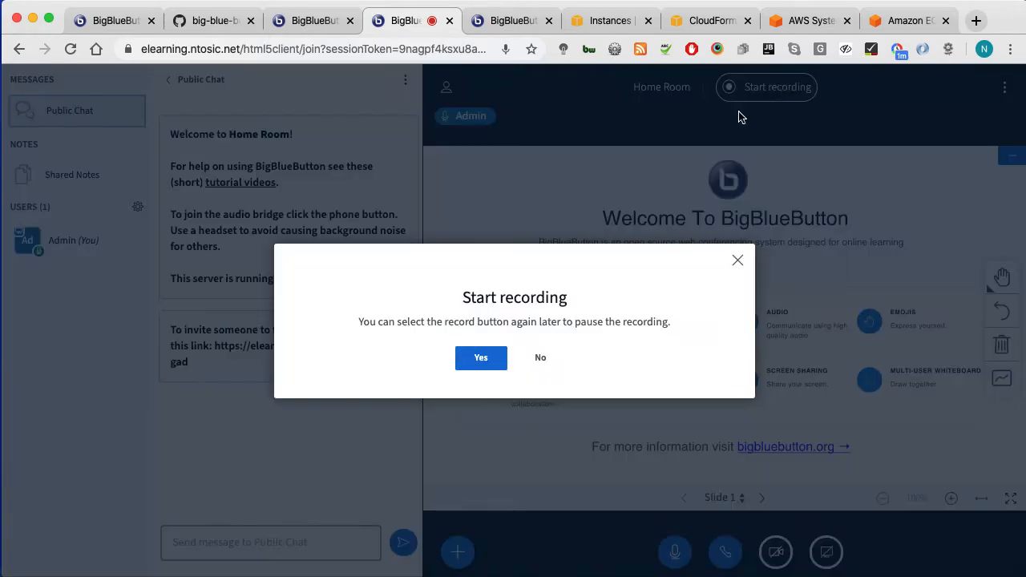
click(541, 357)
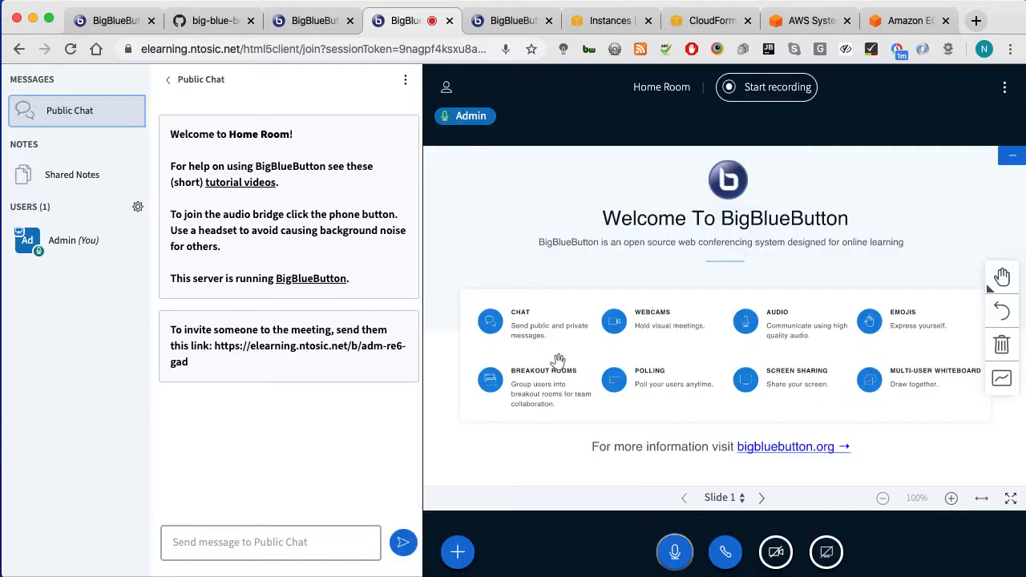
click(787, 565)
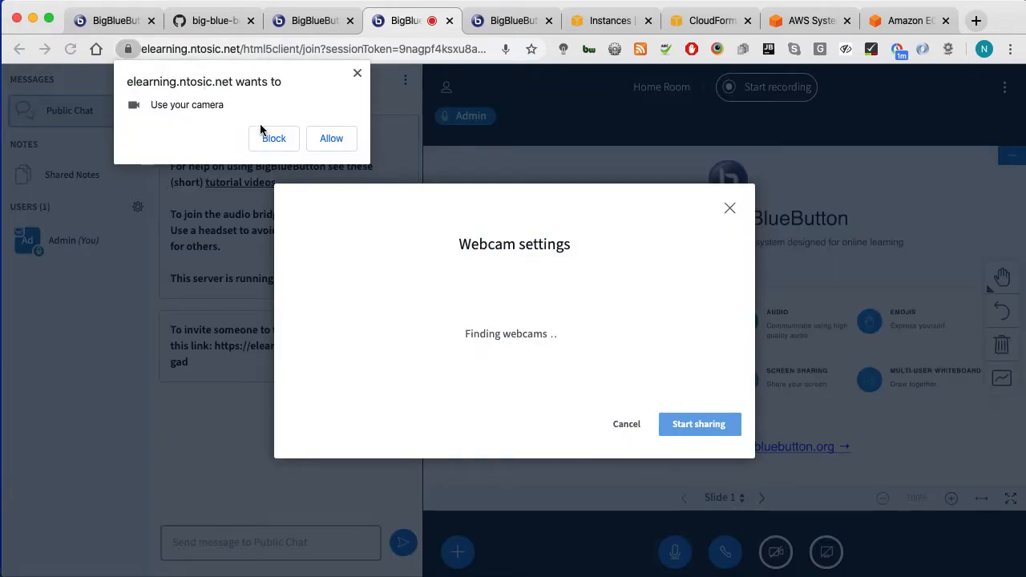
Step: Allow camera access and start sharing the FaceTime camera at Medium quality
click(331, 138)
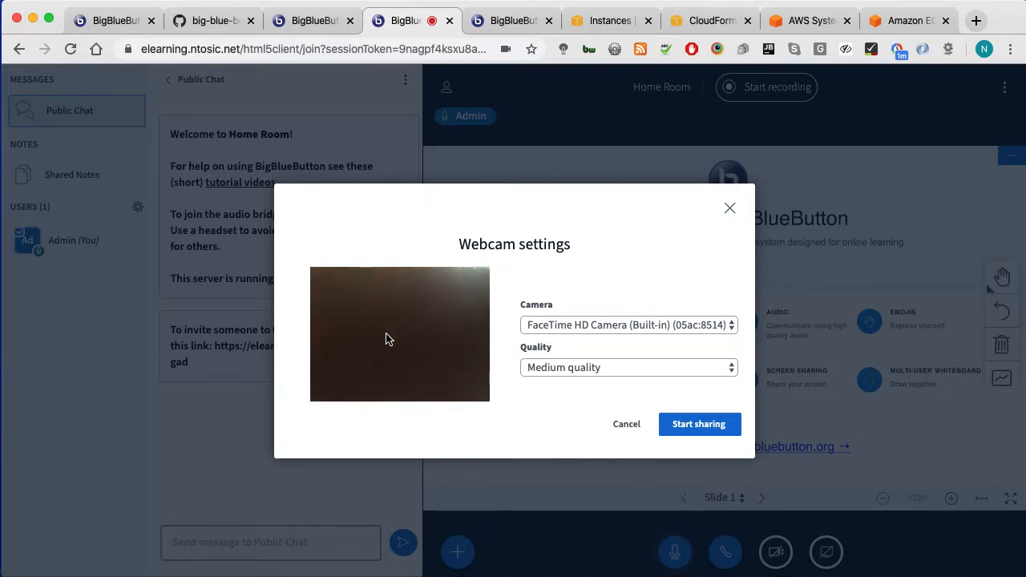
click(576, 323)
click(576, 322)
click(558, 376)
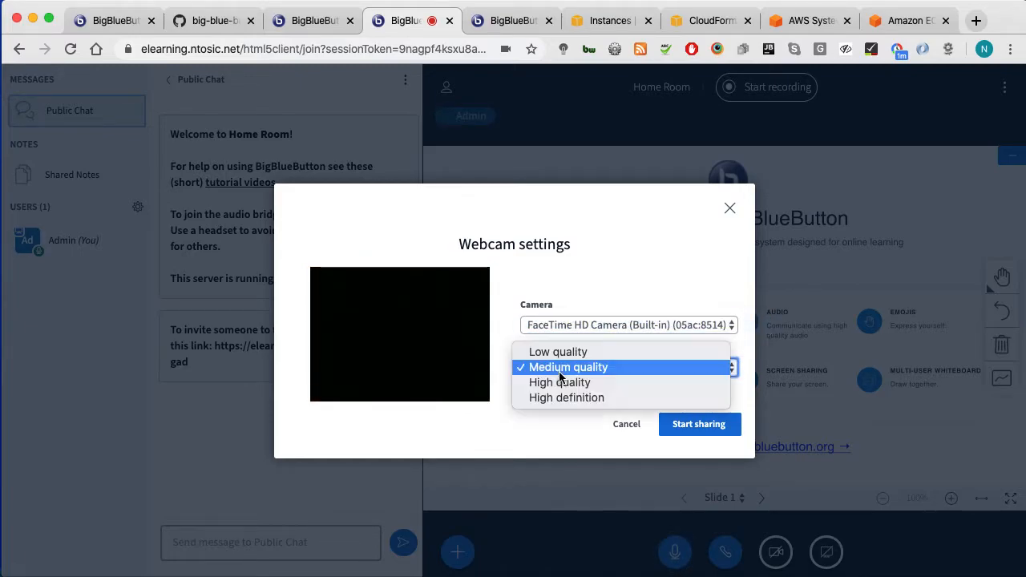
click(539, 424)
click(687, 424)
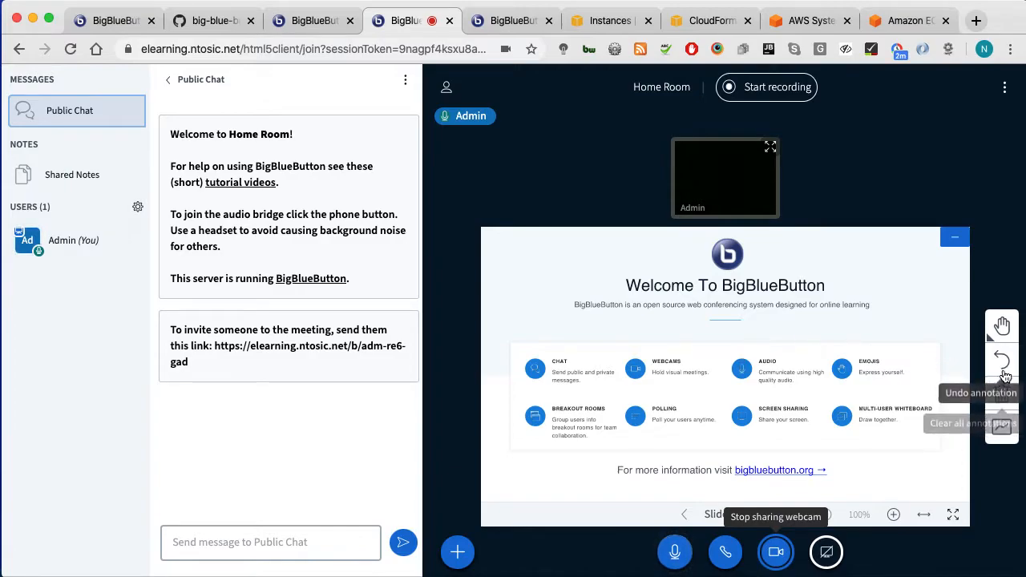
Step: Turn on the multi-user whiteboard and draw two red straight lines forming an X over the subtitle
click(1001, 425)
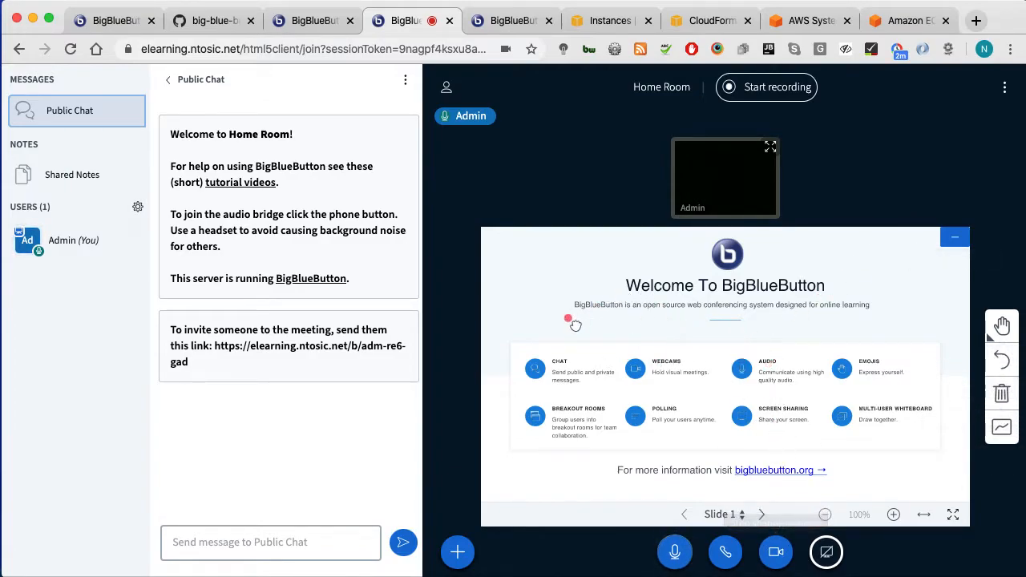
click(1009, 430)
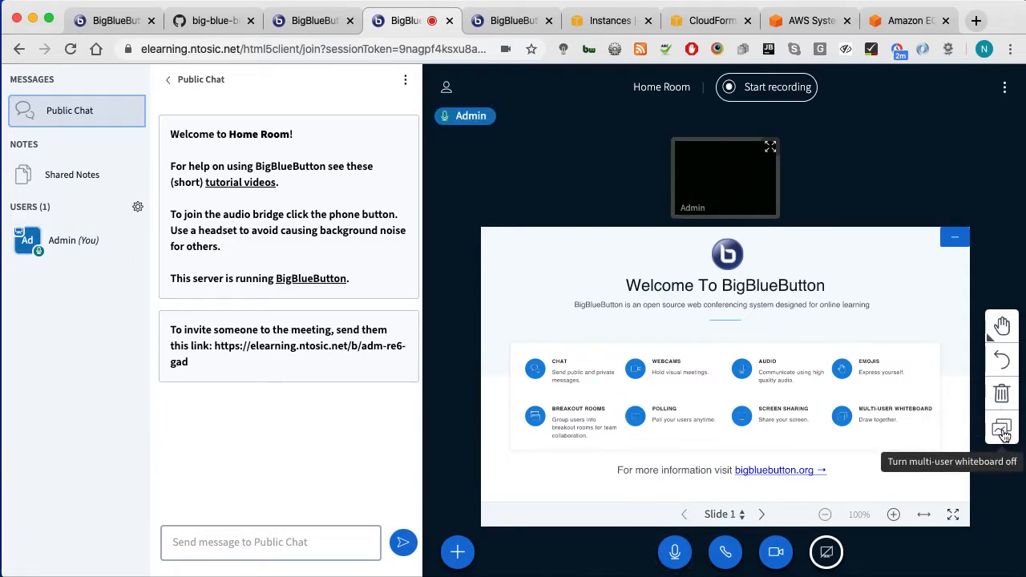
click(1002, 328)
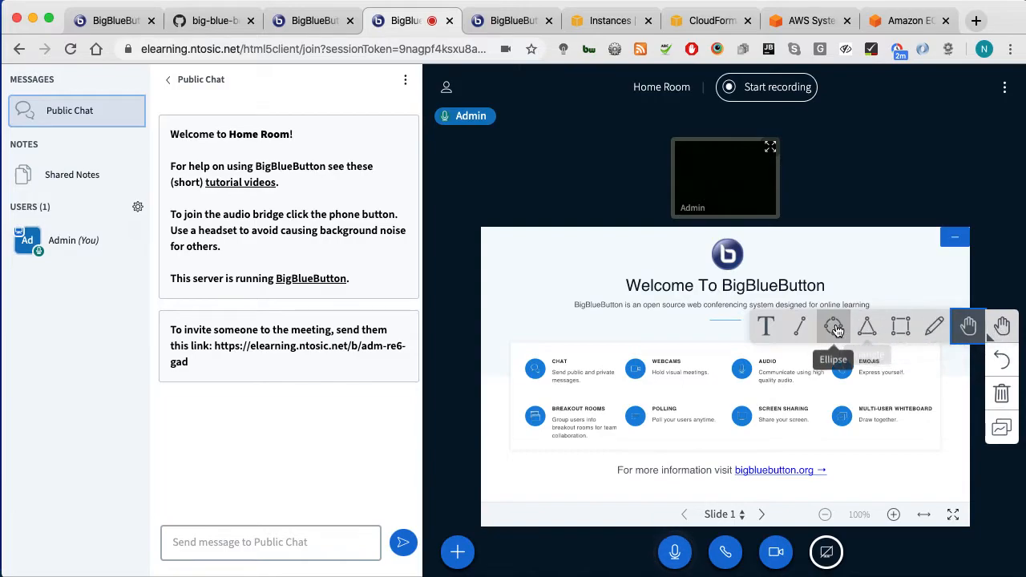
click(798, 326)
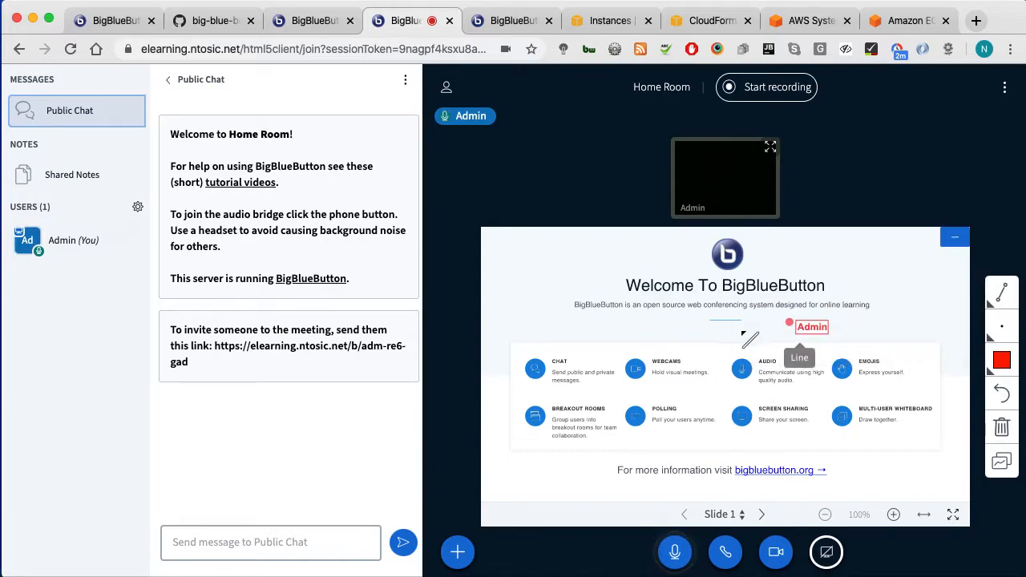
drag(574, 307, 732, 325)
drag(592, 339, 713, 299)
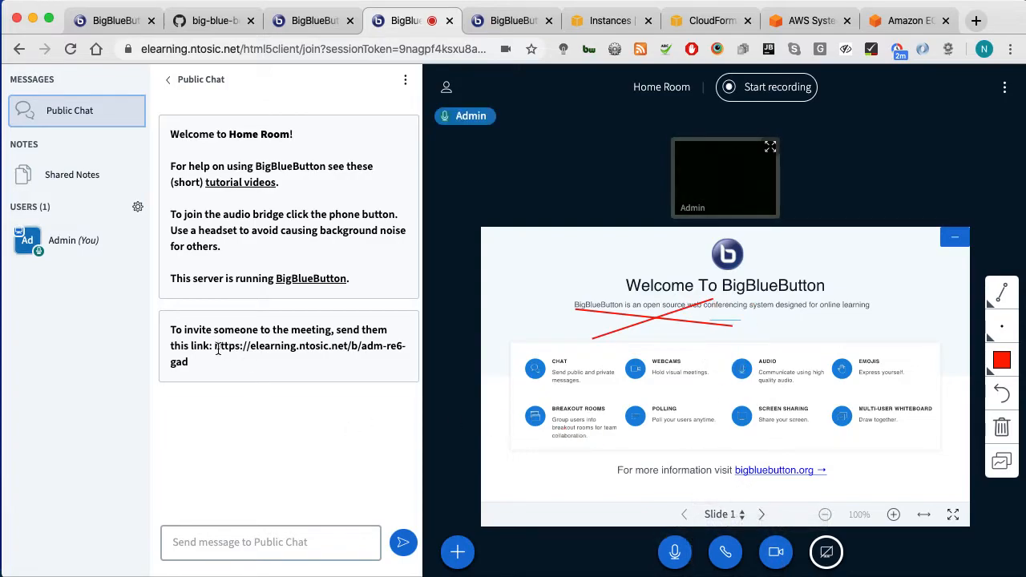
Step: Select the meeting invite link in the chat and view the user management options
drag(215, 345, 225, 363)
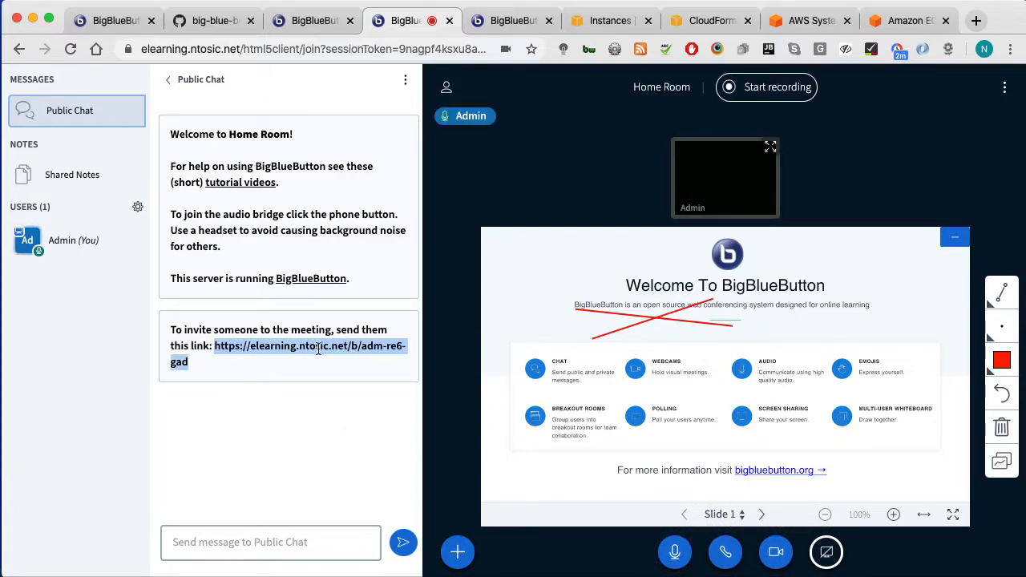
click(138, 207)
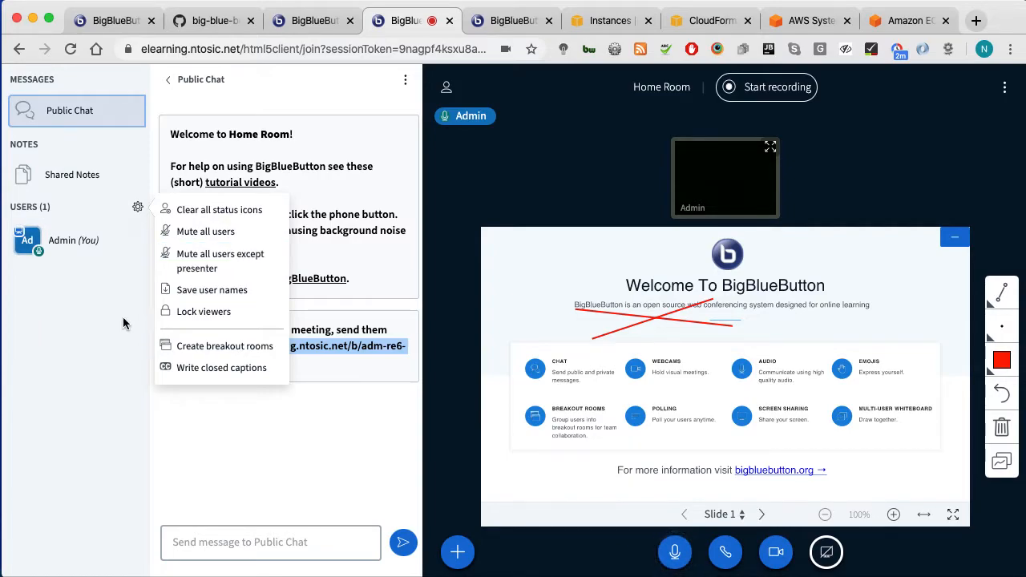
click(553, 283)
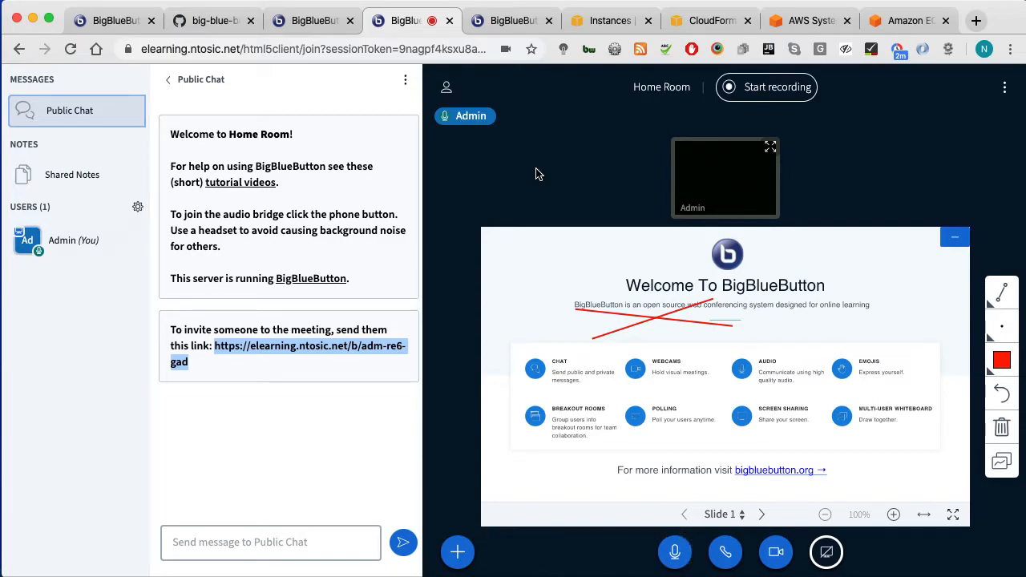
Step: Check the big-blue-button stack and its events in CloudFormation
drag(709, 20, 609, 22)
scroll(179, 414, down, 2)
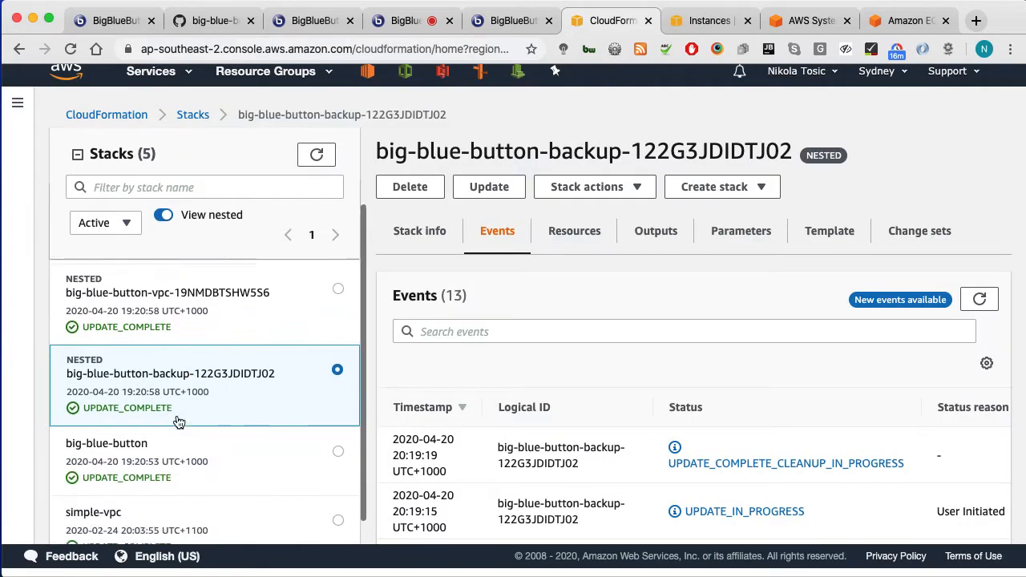
click(178, 471)
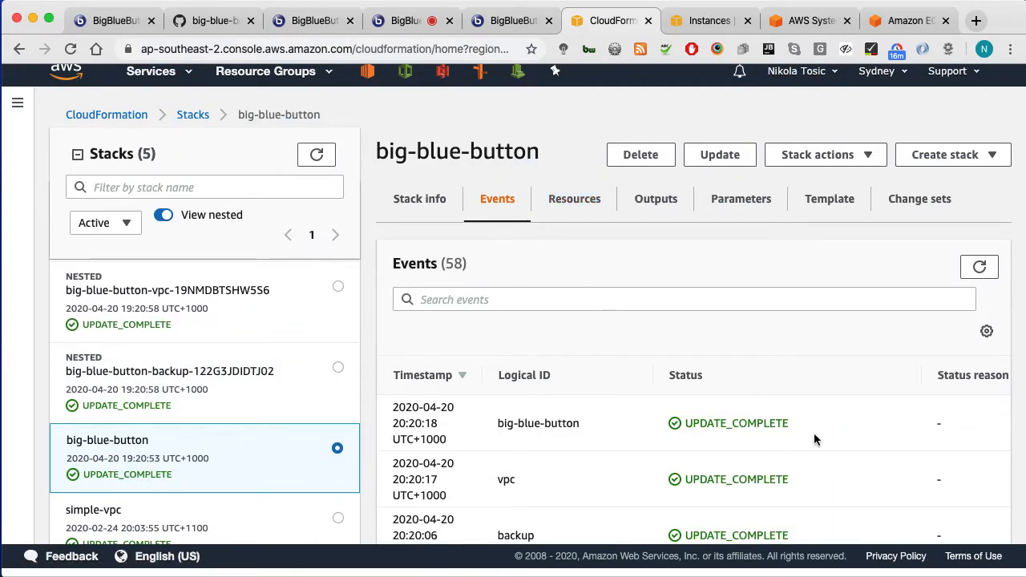
scroll(275, 458, up, 2)
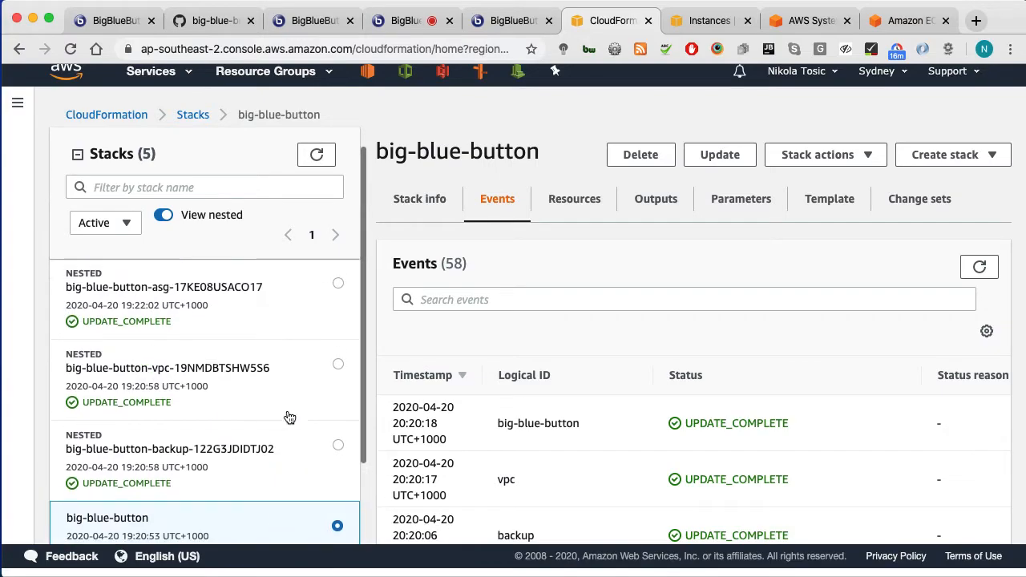
scroll(234, 129, up, 1)
Step: Find VPC via the services search, list Your VPCs and show bbb-vpc (10.200.0.0/16) details
click(156, 80)
text(ssm)
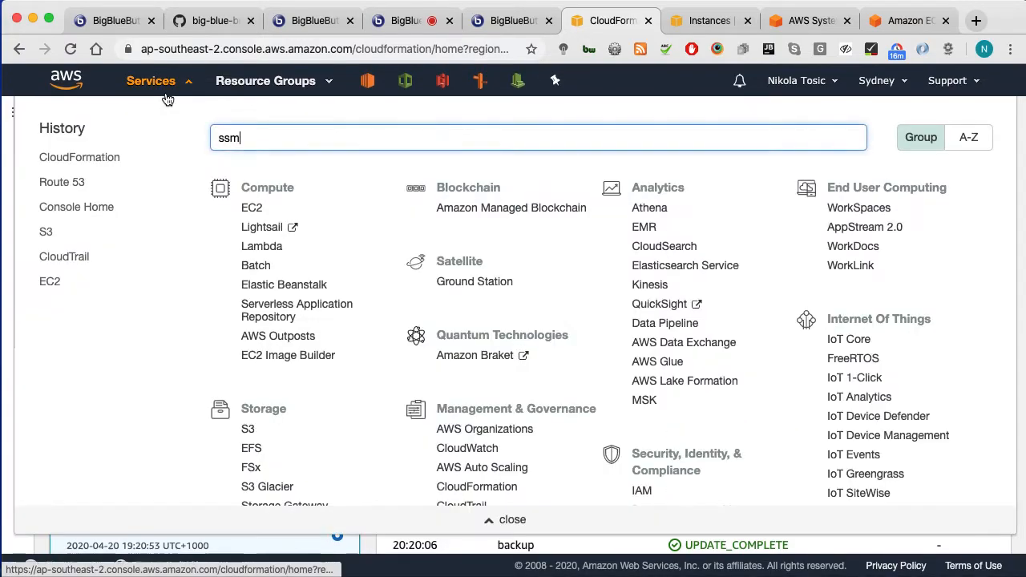
key(ctrl+a)
text(vpc)
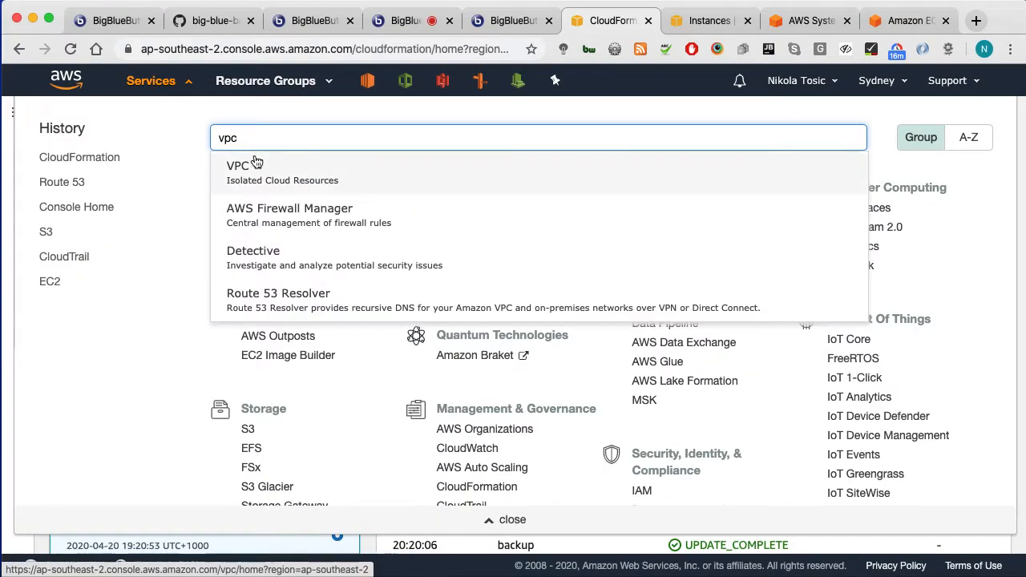
click(340, 176)
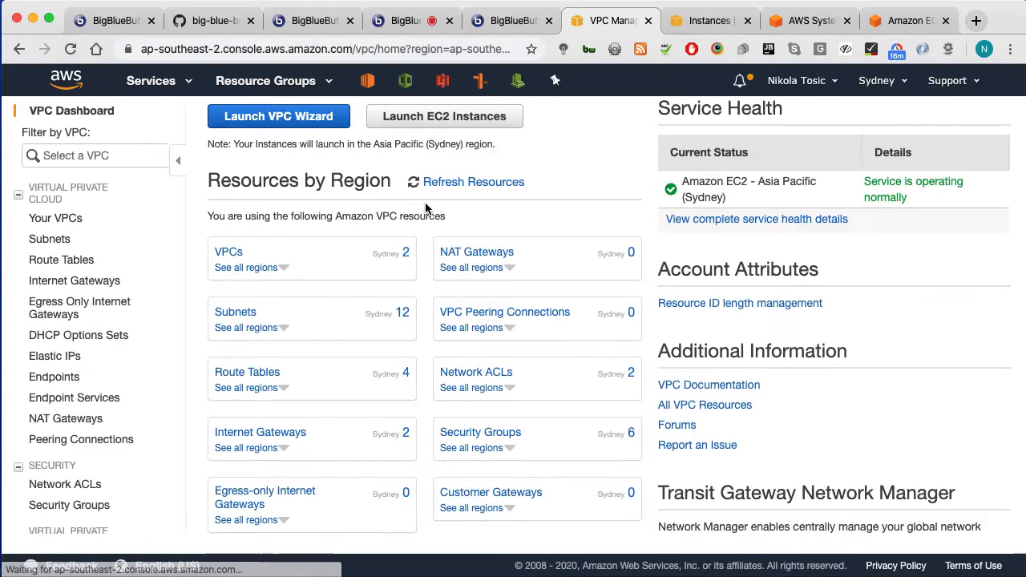
click(229, 253)
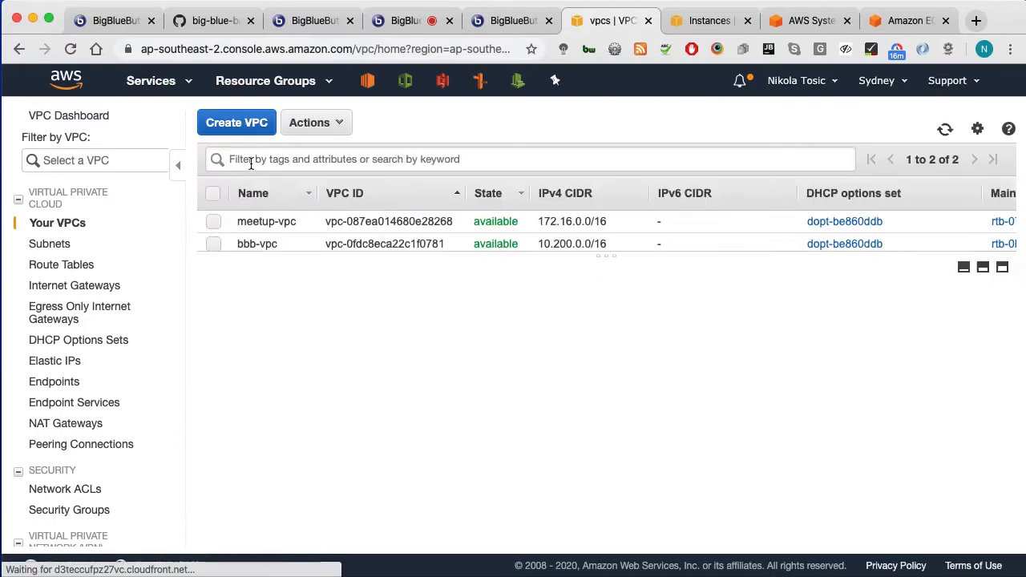
click(260, 246)
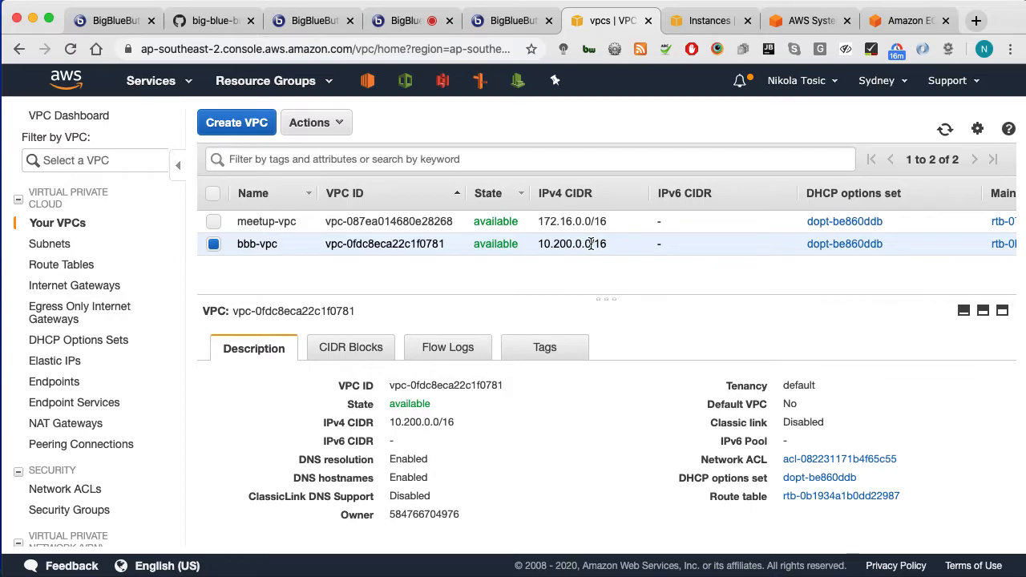
Step: Read through the repository README and its code block
click(217, 21)
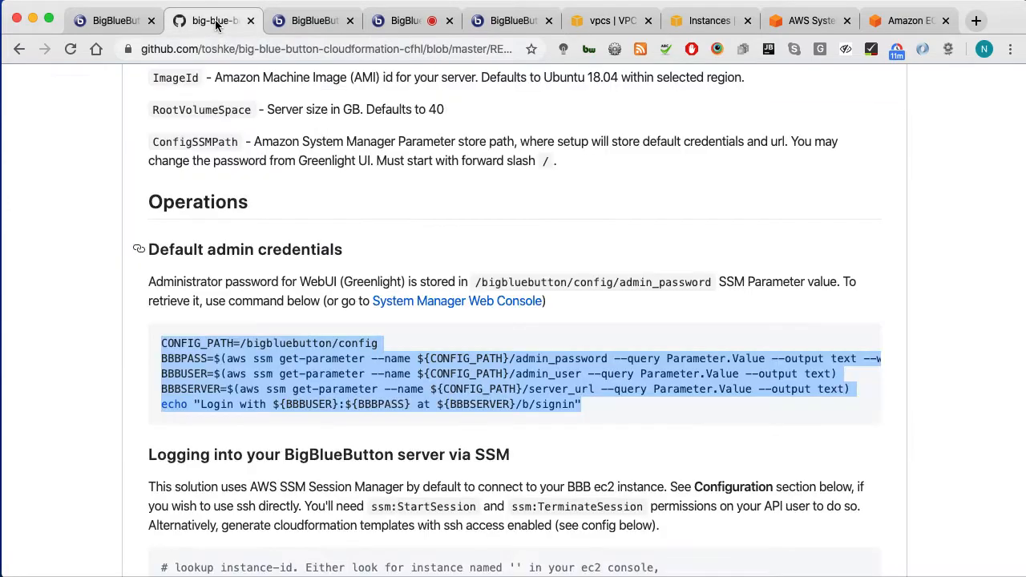
scroll(394, 217, up, 8)
scroll(519, 352, down, 4)
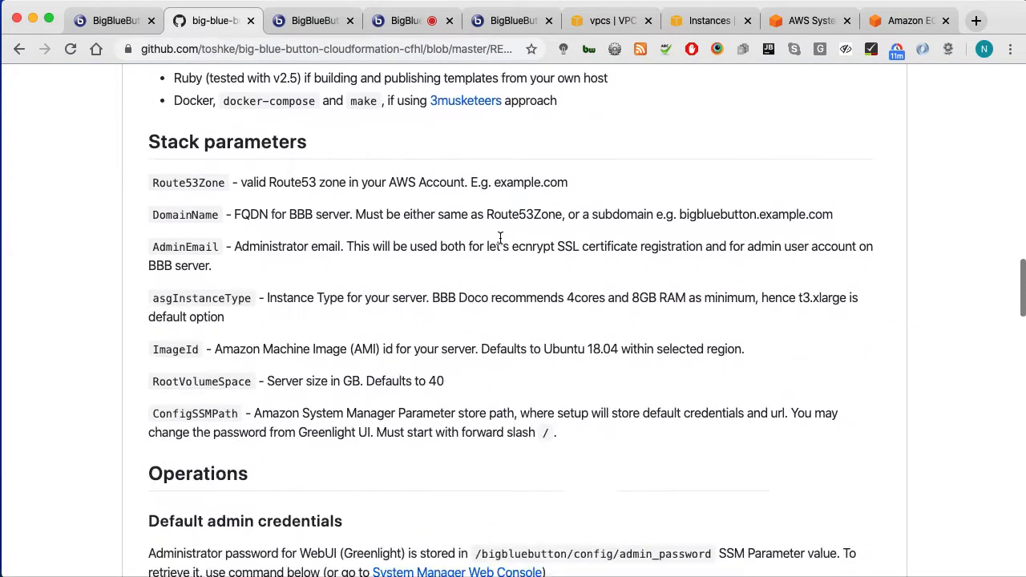
click(520, 353)
scroll(519, 353, down, 5)
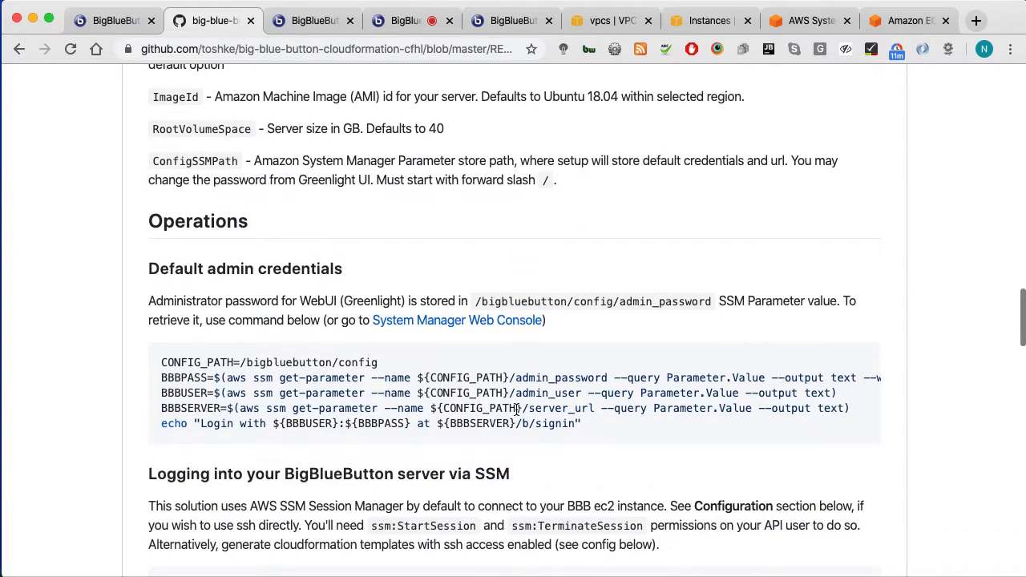
scroll(514, 418, down, 5)
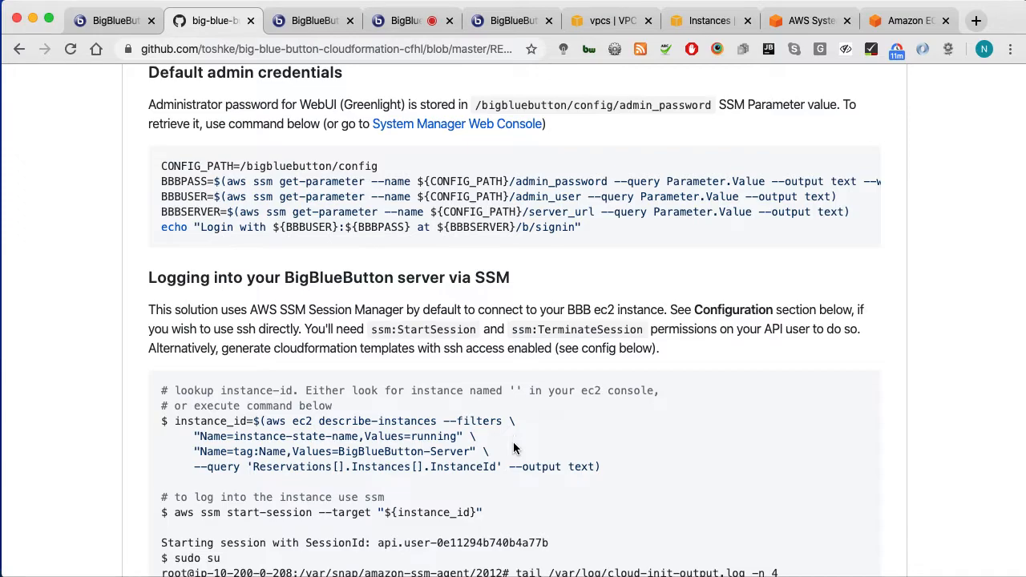
scroll(514, 449, up, 20)
scroll(212, 401, up, 20)
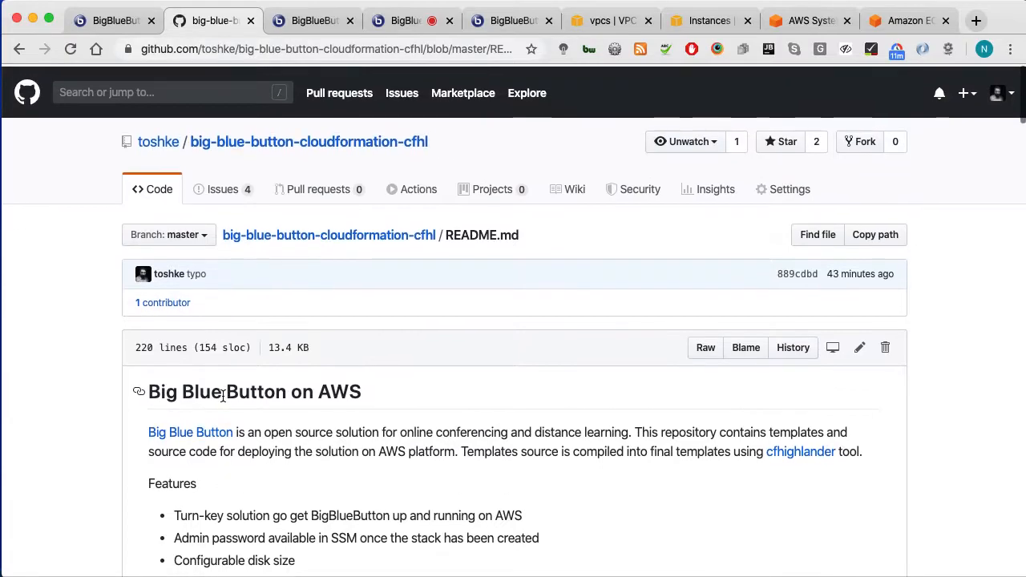
Step: Open bbb.config.yaml from the repository file list and select the repository URL
click(339, 234)
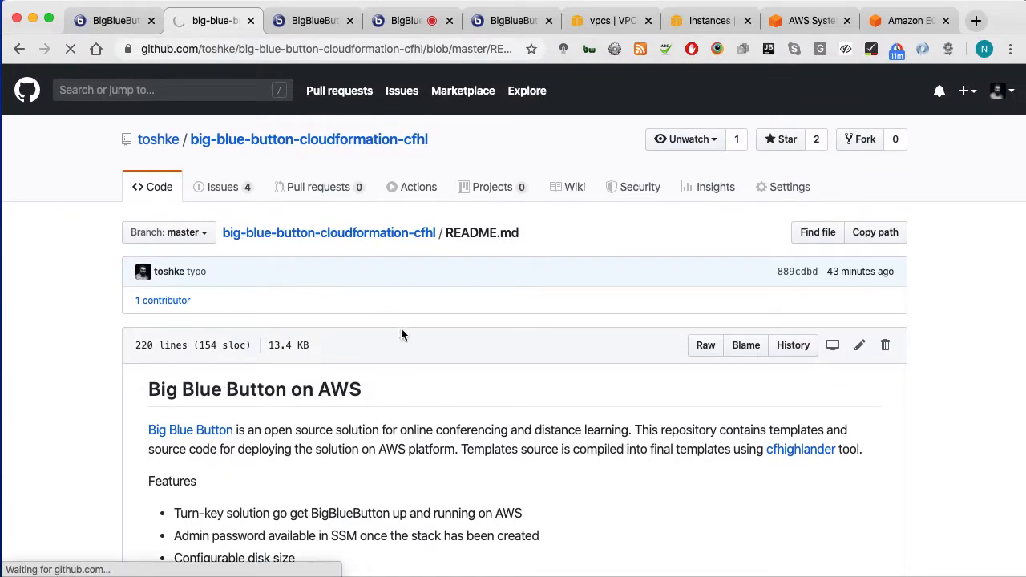
scroll(414, 426, down, 5)
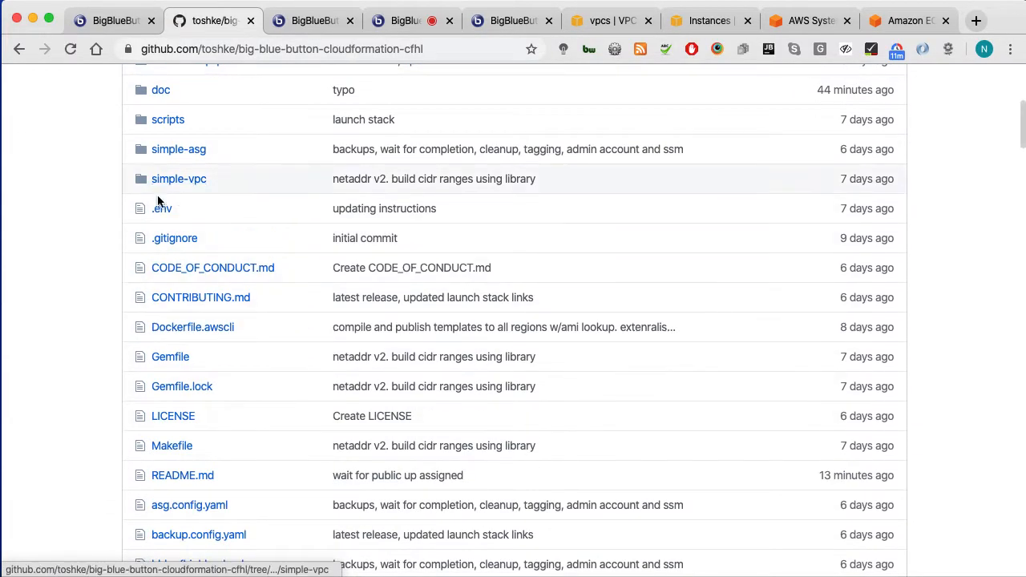
scroll(321, 463, down, 3)
scroll(319, 462, down, 2)
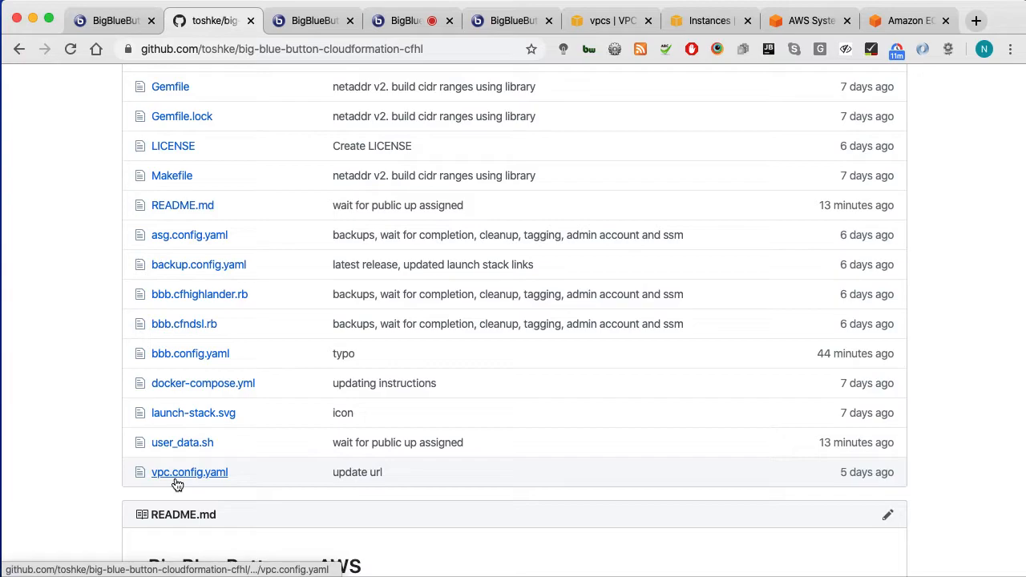
scroll(191, 213, up, 1)
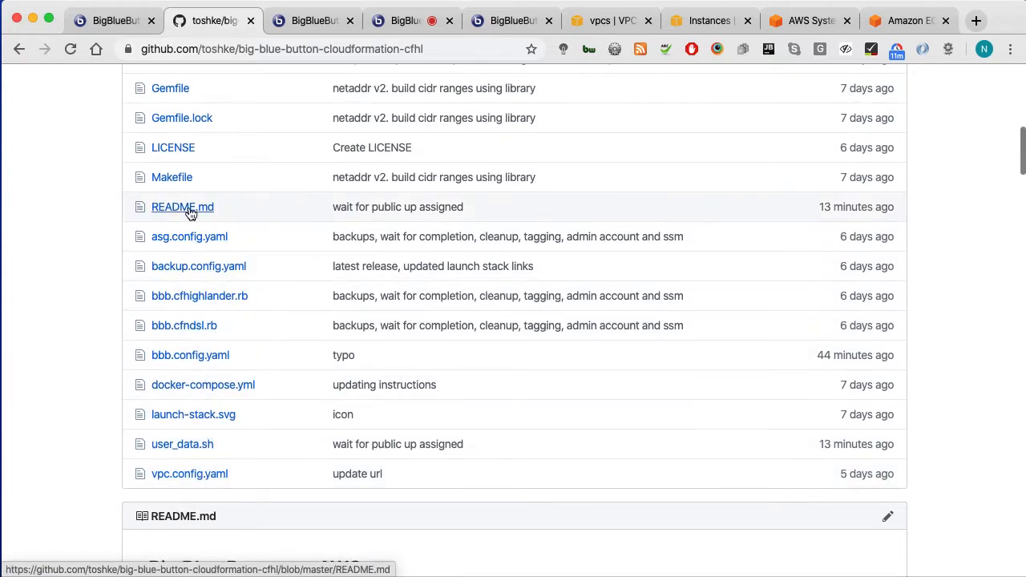
scroll(180, 356, down, 1)
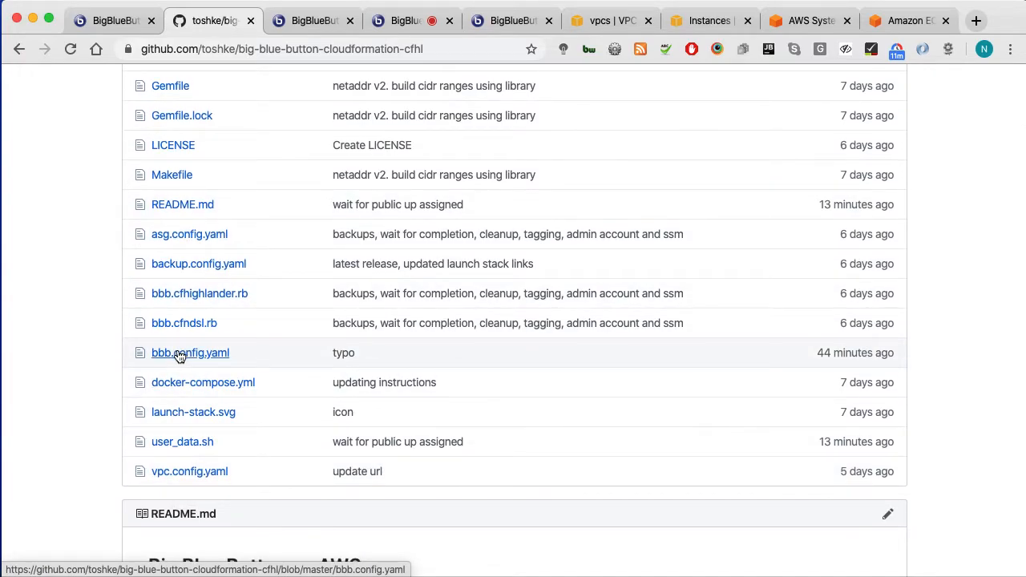
click(178, 355)
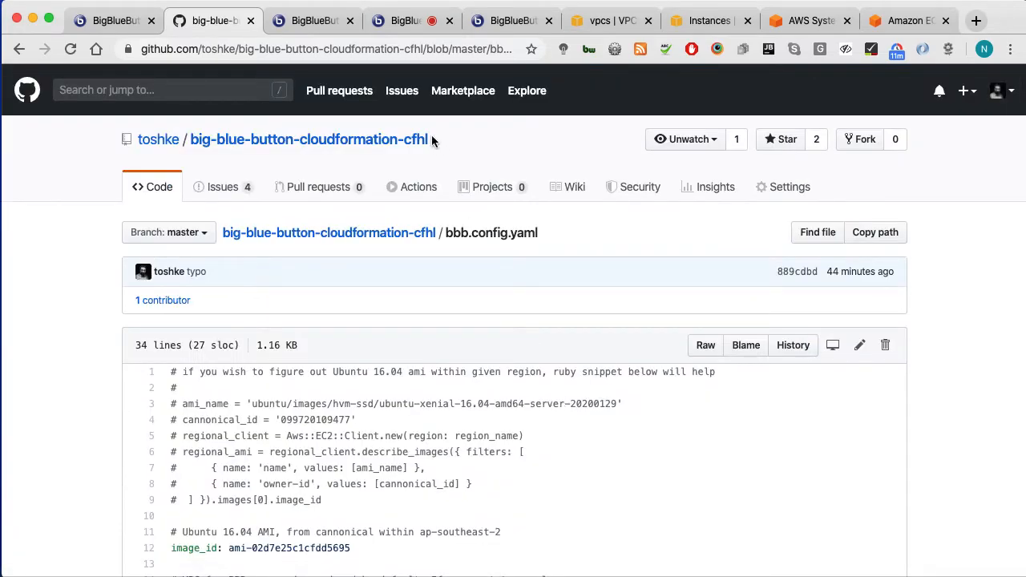
drag(425, 49, 135, 49)
key(super+c)
Step: In Terminal, create a /tmp/test folder and move into it
key(super+Tab)
click(197, 320)
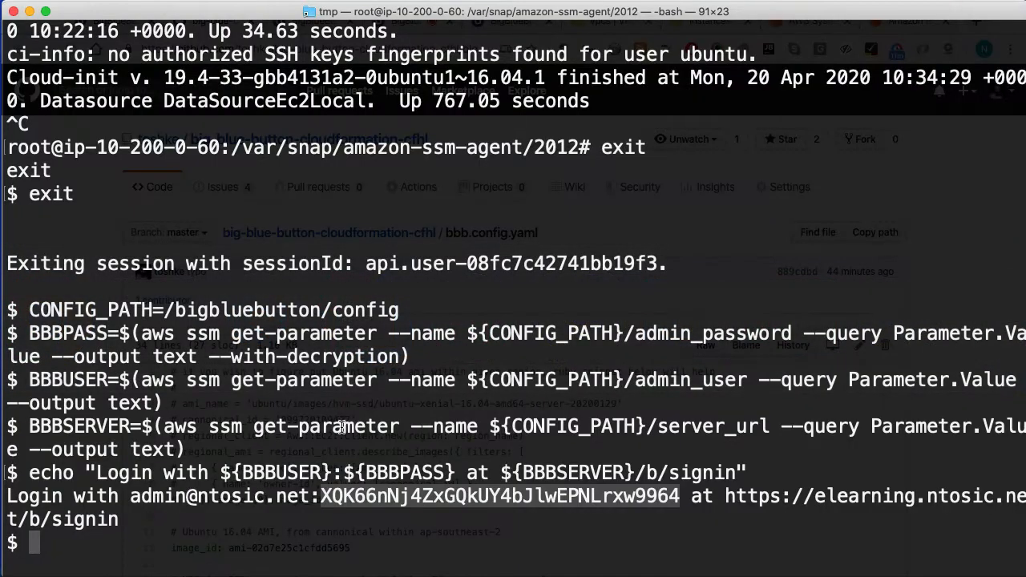
text(cd /tmp)
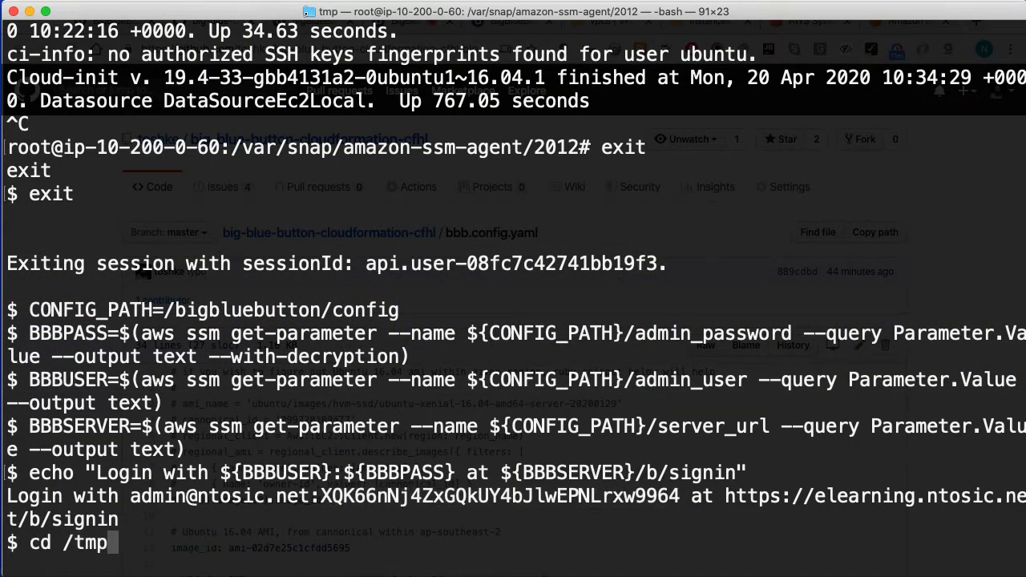
key(Return)
text(mkdir test)
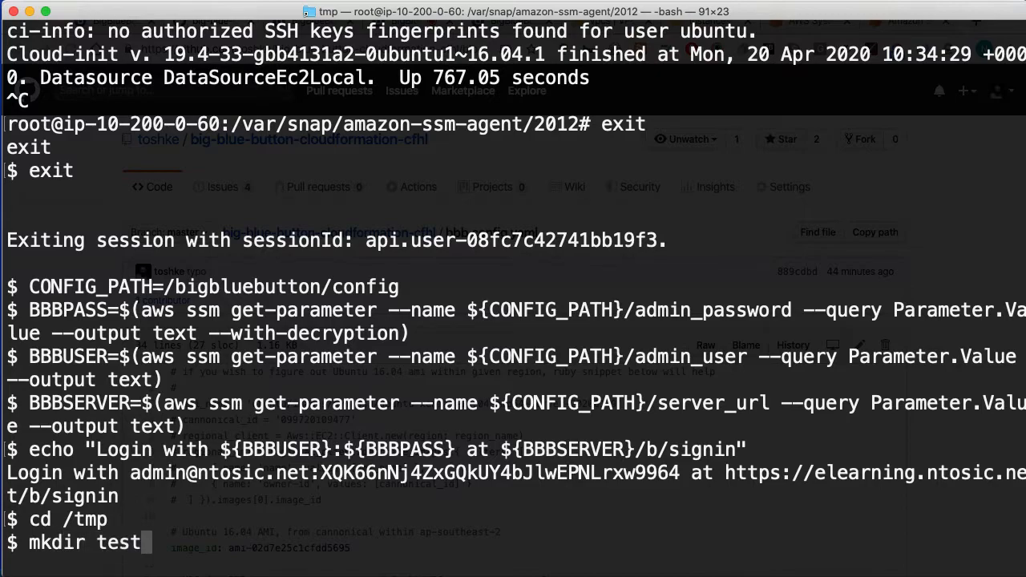
key(Return)
text(cd test)
key(Return)
Step: Git clone the pasted repository URL and cd into the big-blue-button-cloudformation-cfhl folder
text(git clone)
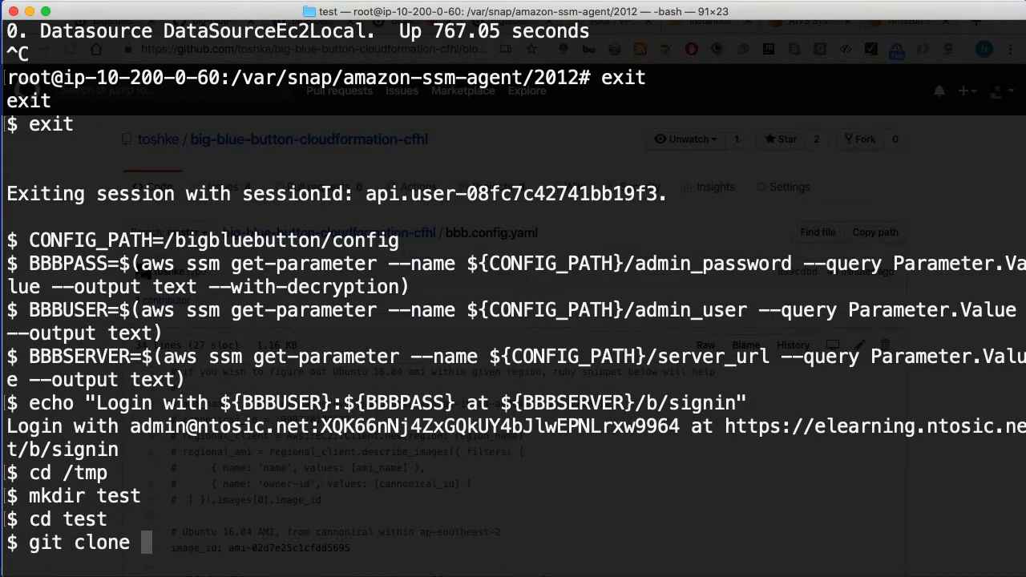
key(super+v)
key(Return)
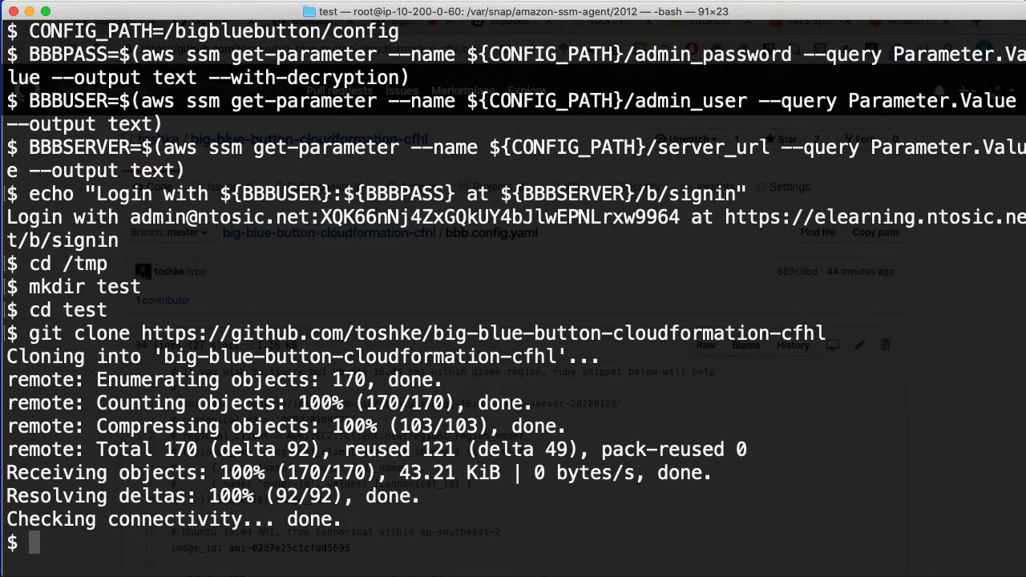
text(cd big)
key(Tab)
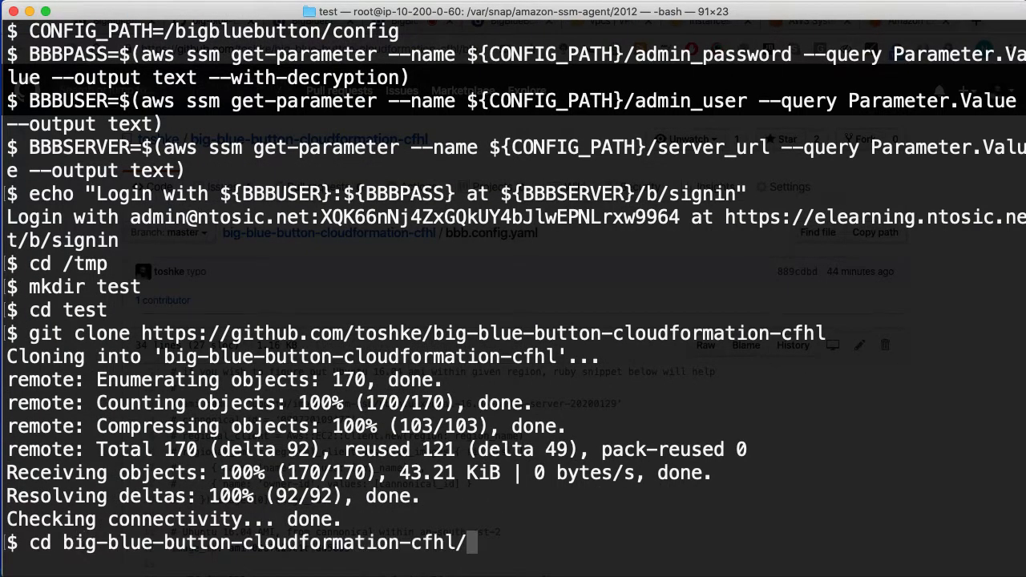
key(Return)
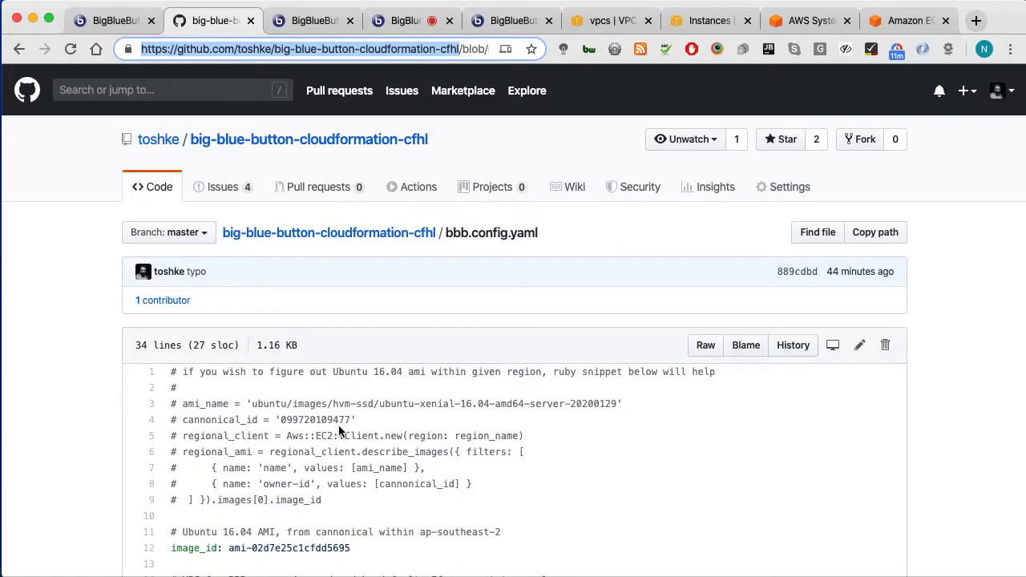
scroll(328, 445, down, 5)
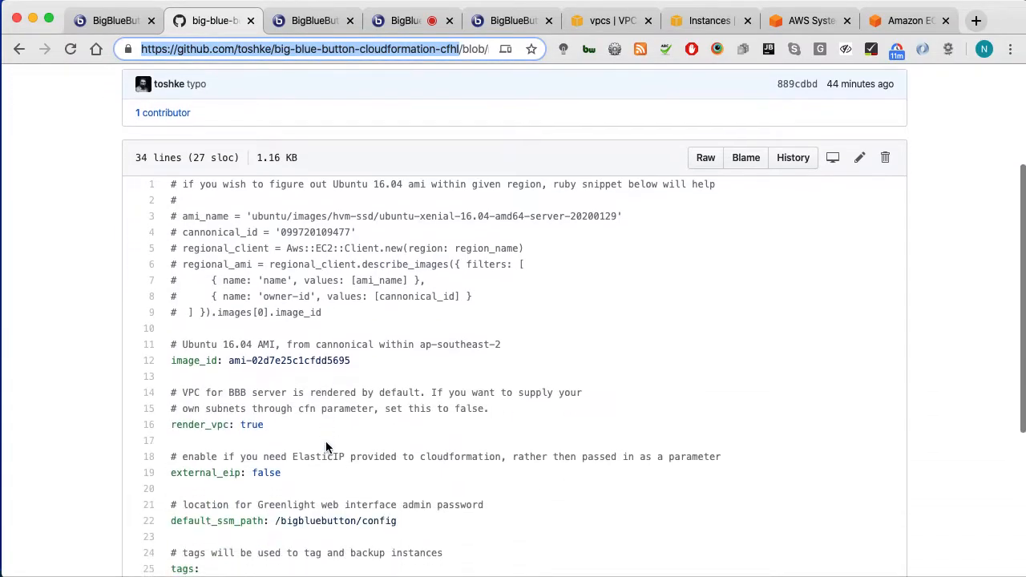
scroll(391, 443, down, 1)
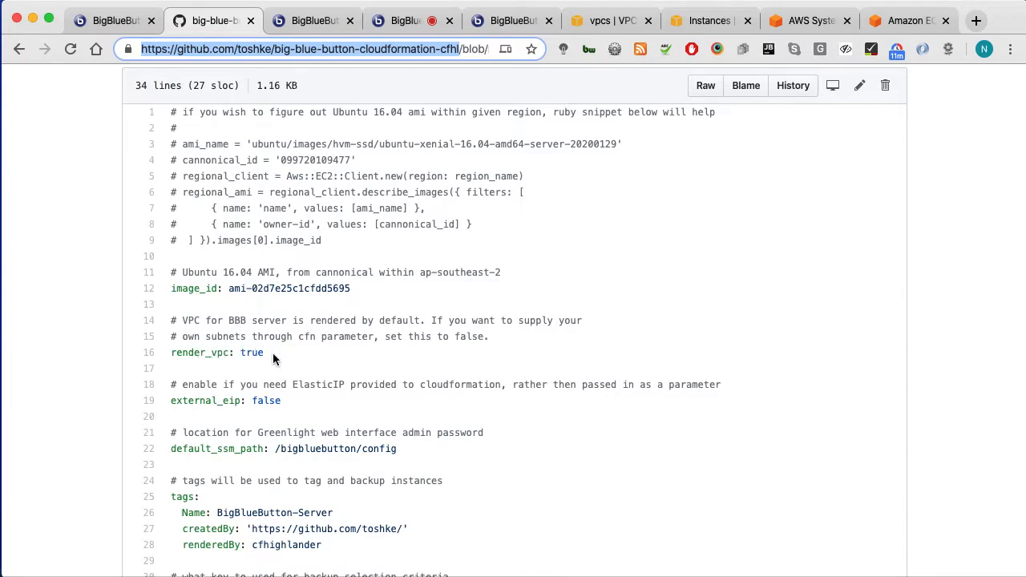
key(super+Tab)
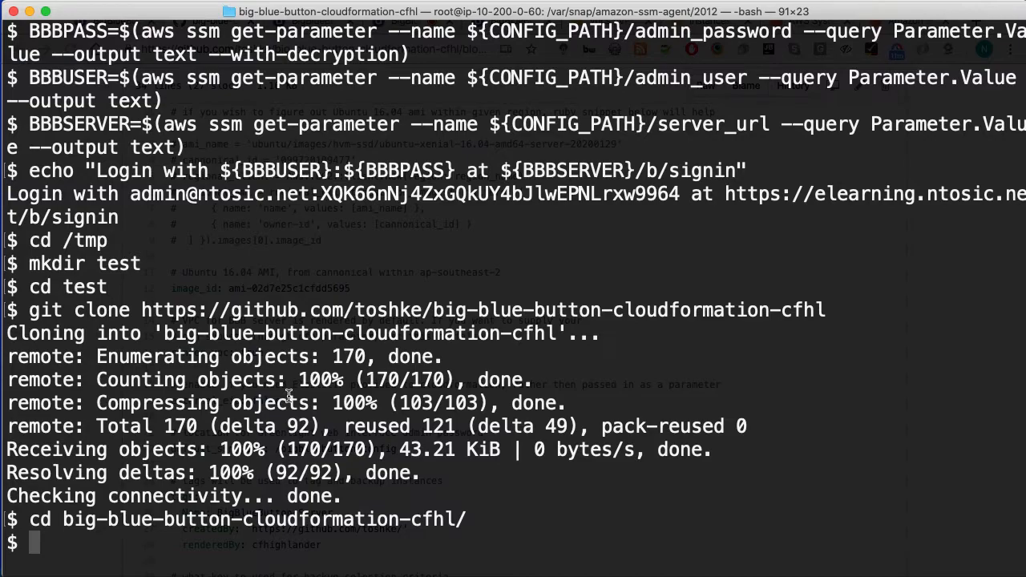
Step: Open bbb.config.yaml in the vi editor
text(vi bb)
key(BackSpace)
key(BackSpace)
text(bbb.)
key(Tab)
text(co)
key(Tab)
key(Return)
Step: Change render_vpc from true to false and save the file with :wq
key(i)
key(Down)
key(Down)
key(Down)
key(Down)
key(Down)
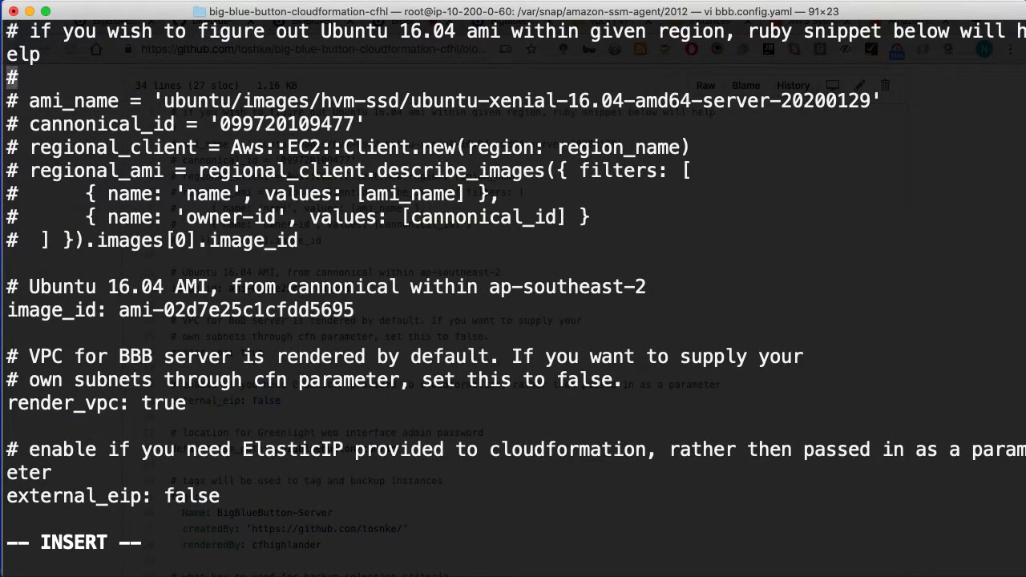
key(Down)
key(Down)
key(Down)
key(Down)
key(Down)
key(Down)
key(Down)
key(Down)
key(Down)
key(Down)
key(Right)
key(Right)
key(Right)
key(Right)
key(Right)
key(Right)
key(Right)
key(Right)
key(Right)
key(Right)
key(Right)
key(Right)
key(Right)
key(Right)
key(Right)
key(Right)
key(BackSpace)
key(BackSpace)
key(BackSpace)
key(BackSpace)
text(false)
key(Escape)
text(:wq)
key(Return)
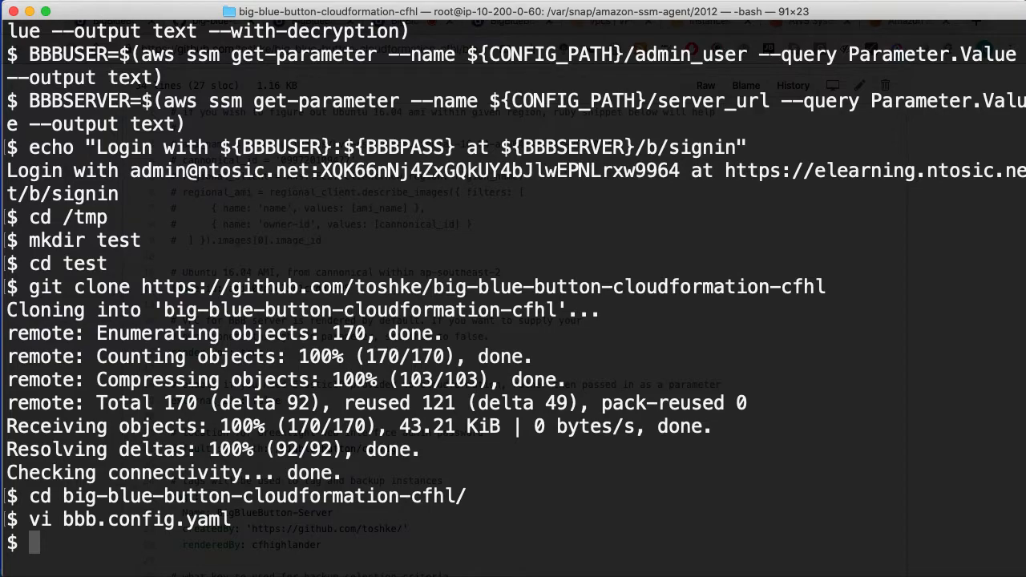
text(make)
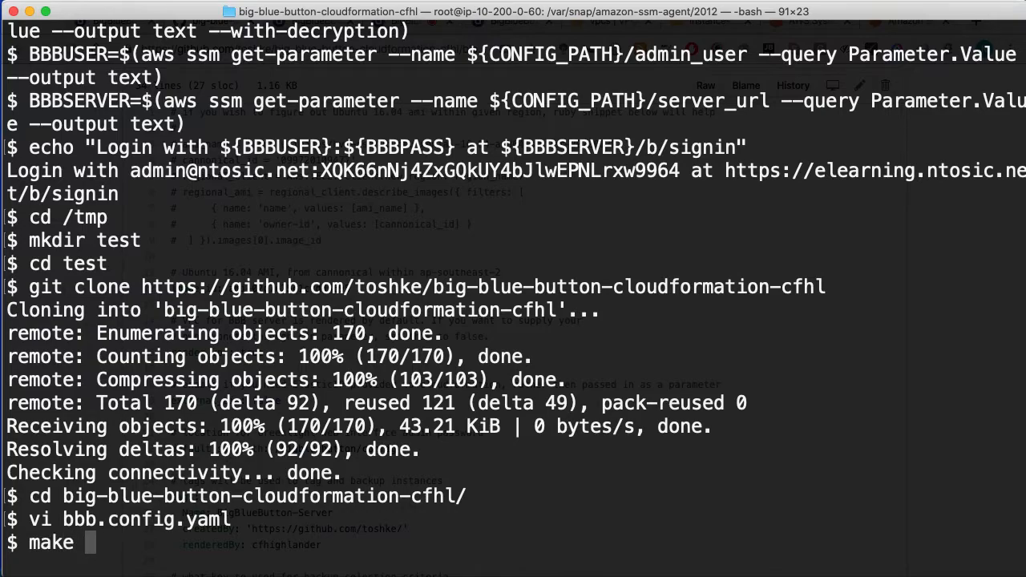
Step: Check the README's publish instructions and run make publish
key(super+Tab)
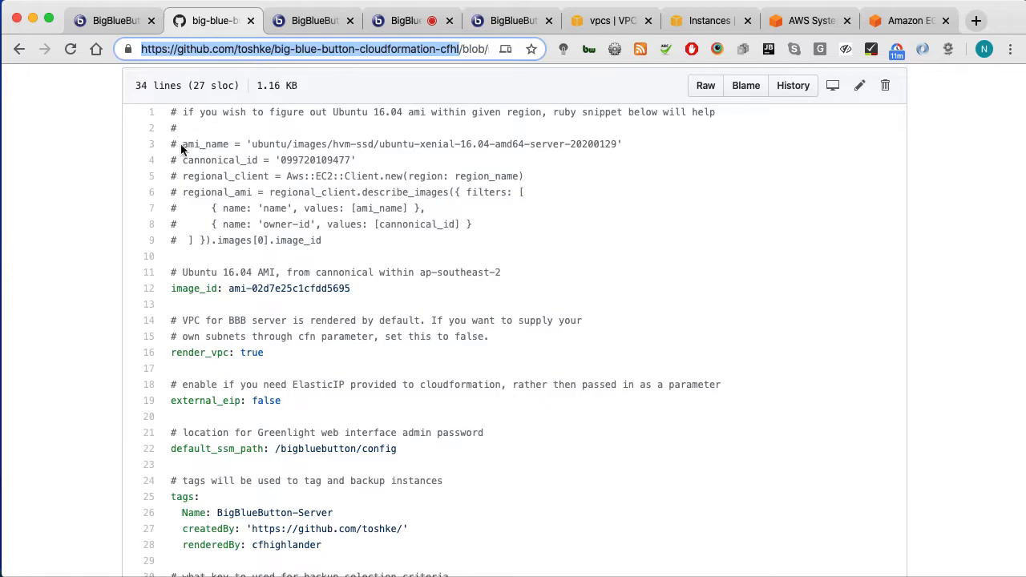
click(19, 49)
scroll(76, 320, down, 2)
scroll(76, 323, down, 20)
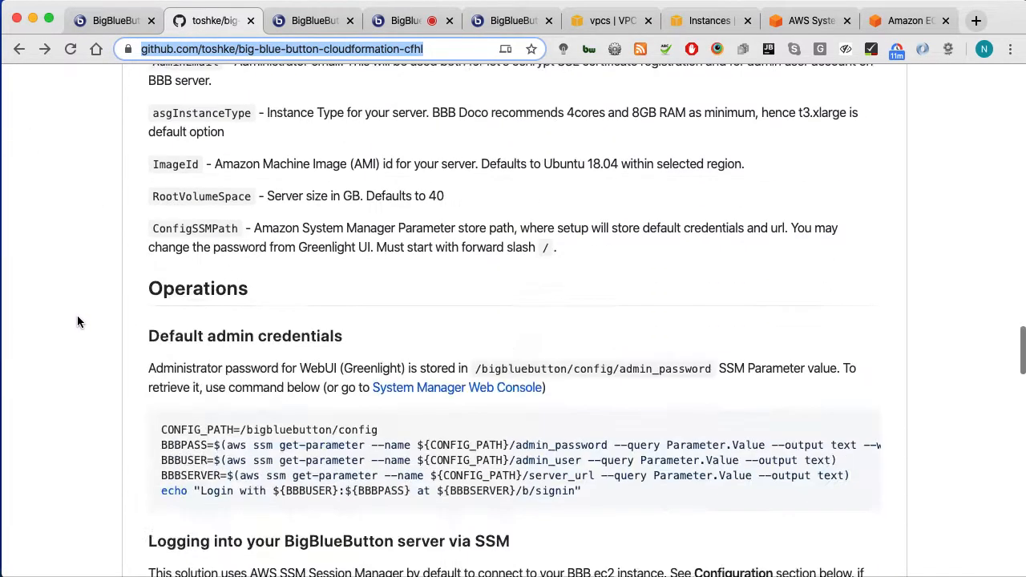
scroll(77, 321, down, 20)
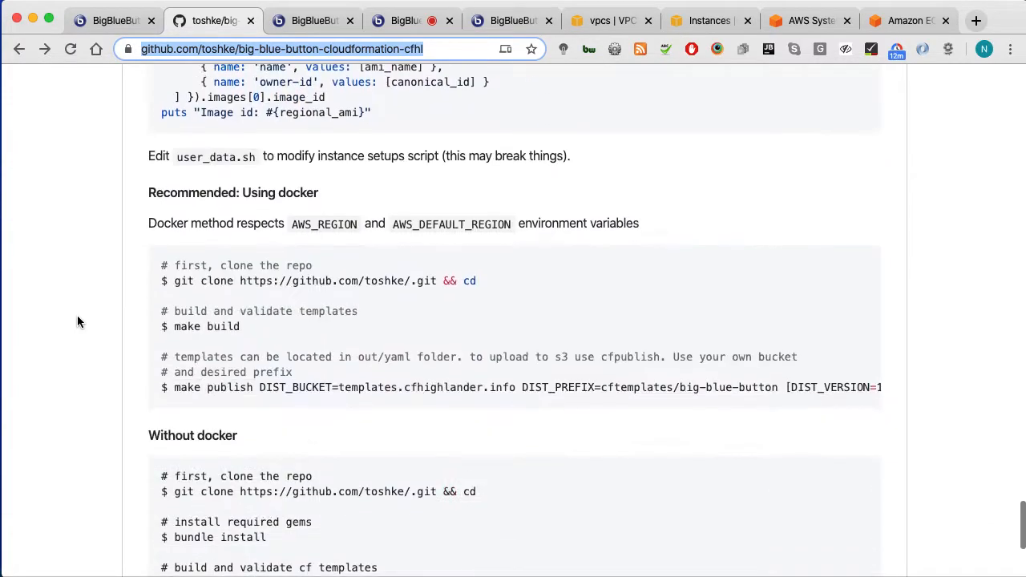
scroll(182, 319, up, 5)
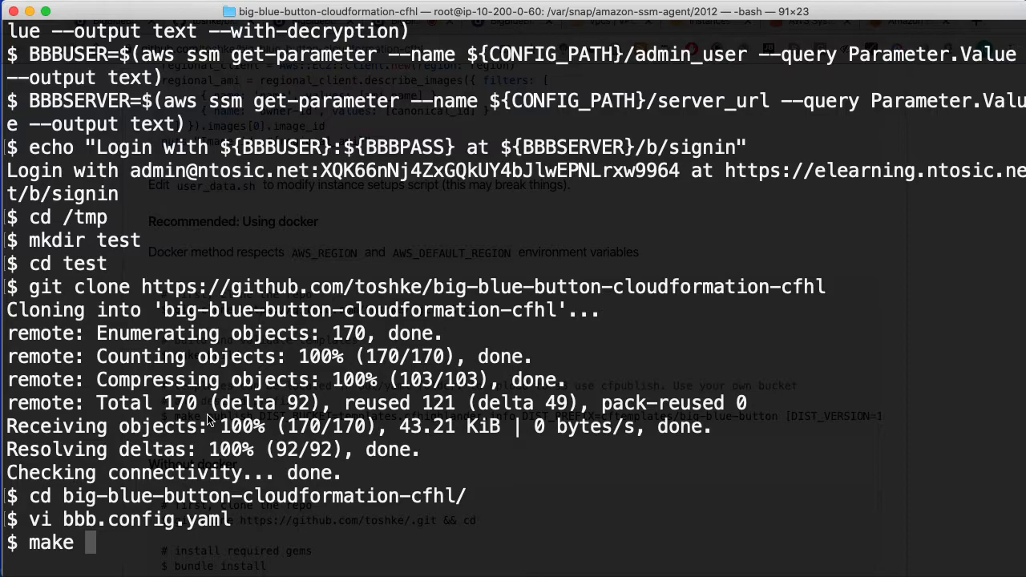
text(publish)
key(Return)
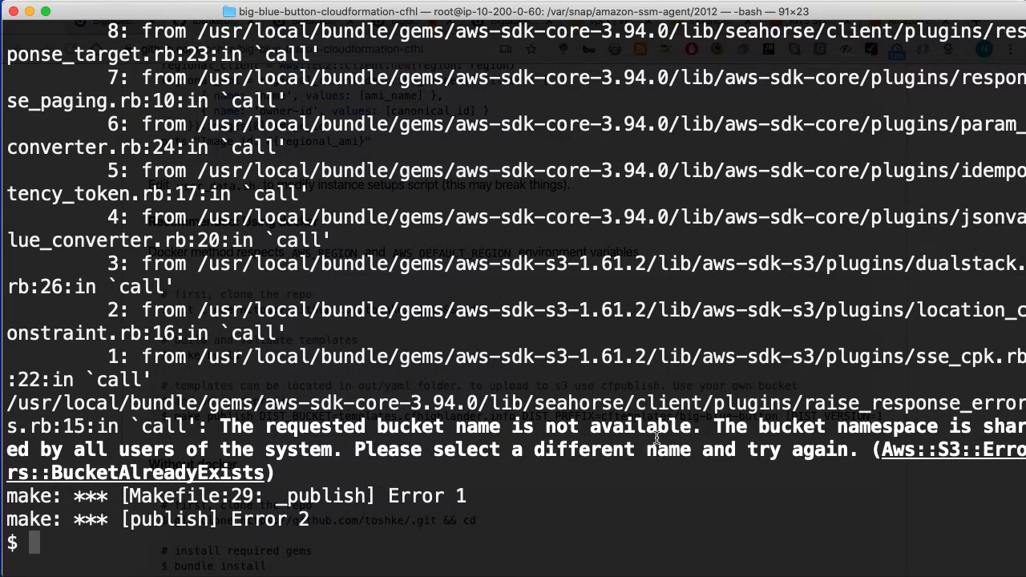
Step: Rerun make publish with DIST_BUCKET=templates.cfhighlander.info copied from the README
key(Up)
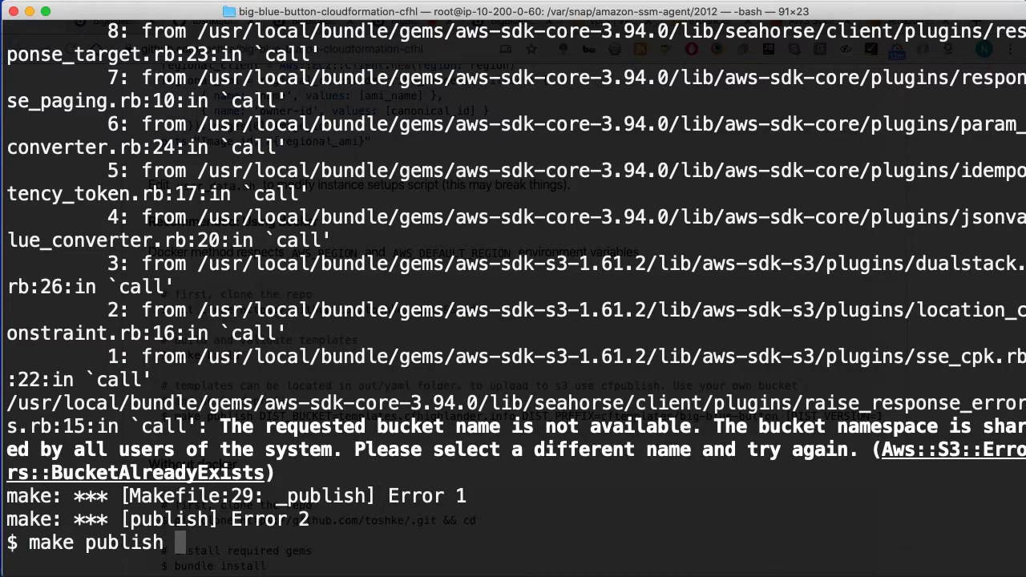
key(super+Tab)
scroll(557, 457, down, 2)
drag(255, 379, 513, 378)
key(super+Tab)
text(DIST_BUCKET=templates.cfhighlander.info)
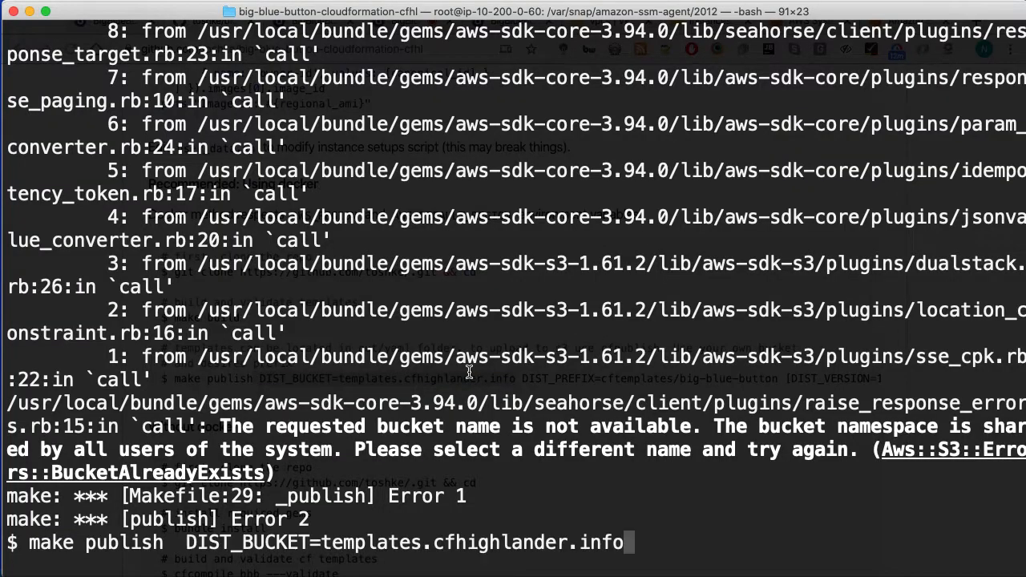
key(Return)
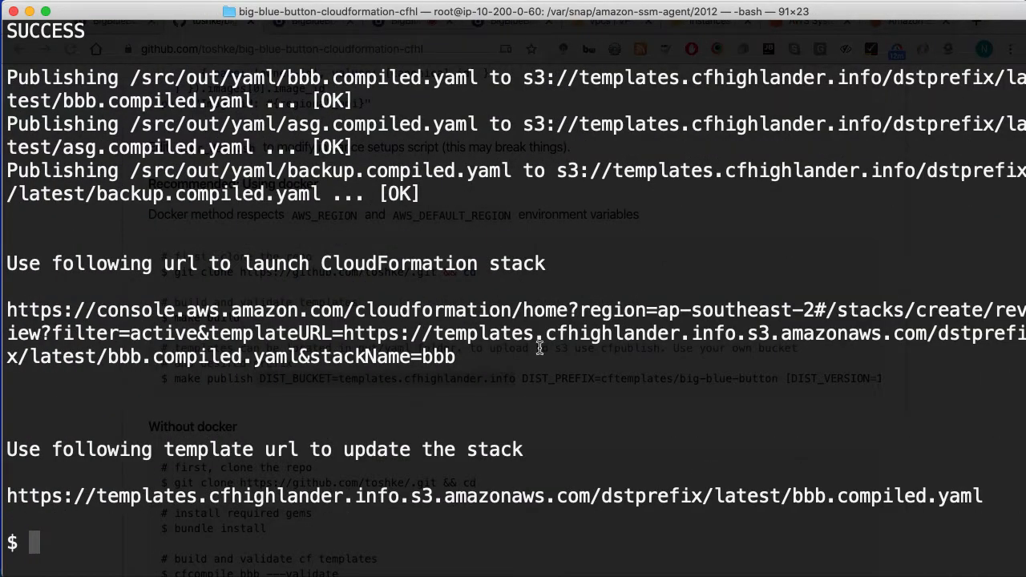
Step: Confirm exit status 0 with echo $? and copy the CloudFormation launch URL
text(echo $?)
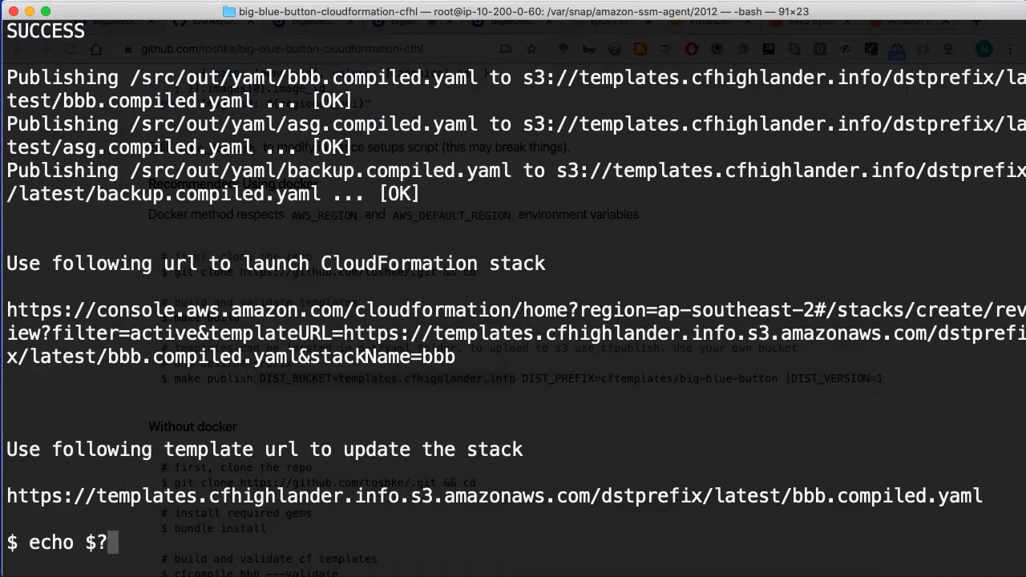
key(Return)
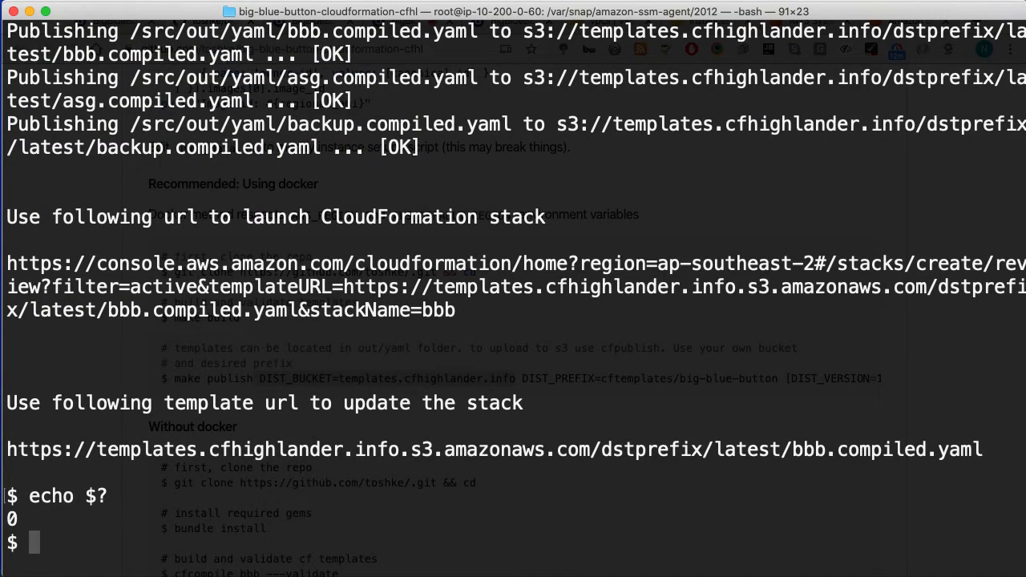
drag(6, 222, 586, 313)
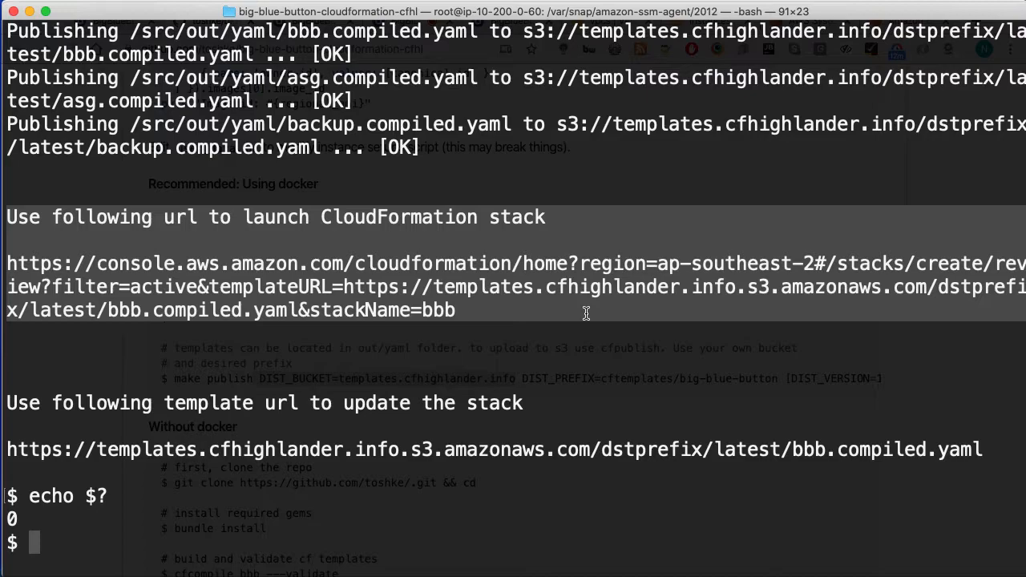
click(586, 314)
drag(457, 311, 4, 267)
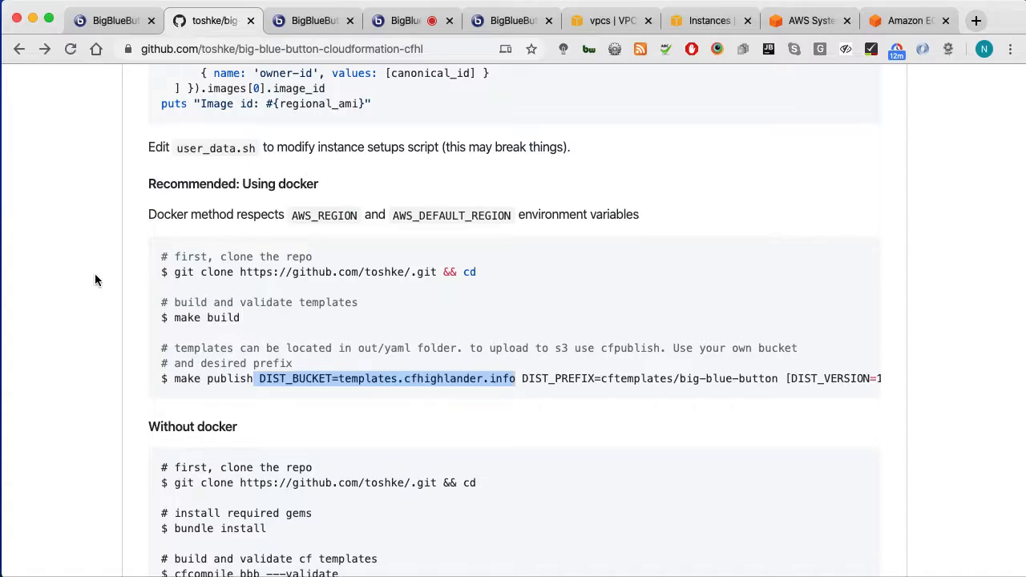
key(super+Tab)
Step: Load the pasted launch URL and review the parameters, noting SubnetIds is empty
click(261, 48)
key(super+v)
key(Return)
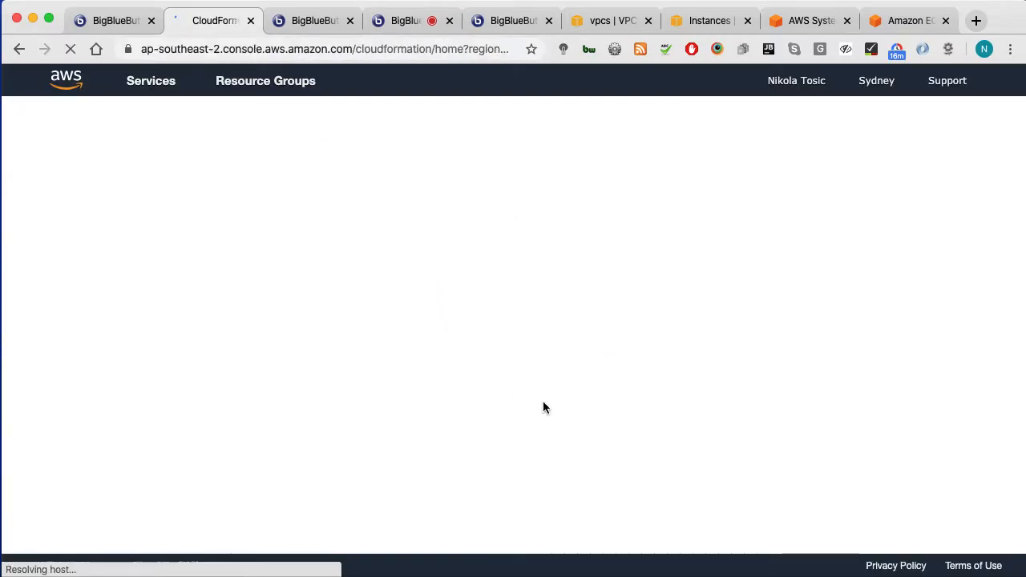
scroll(549, 398, down, 4)
scroll(536, 363, down, 5)
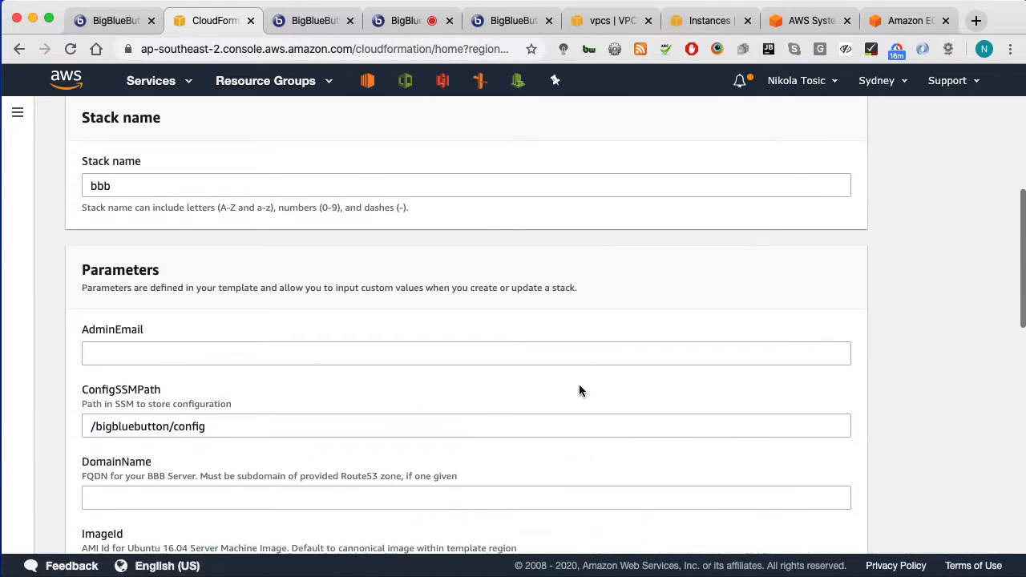
scroll(576, 407, down, 3)
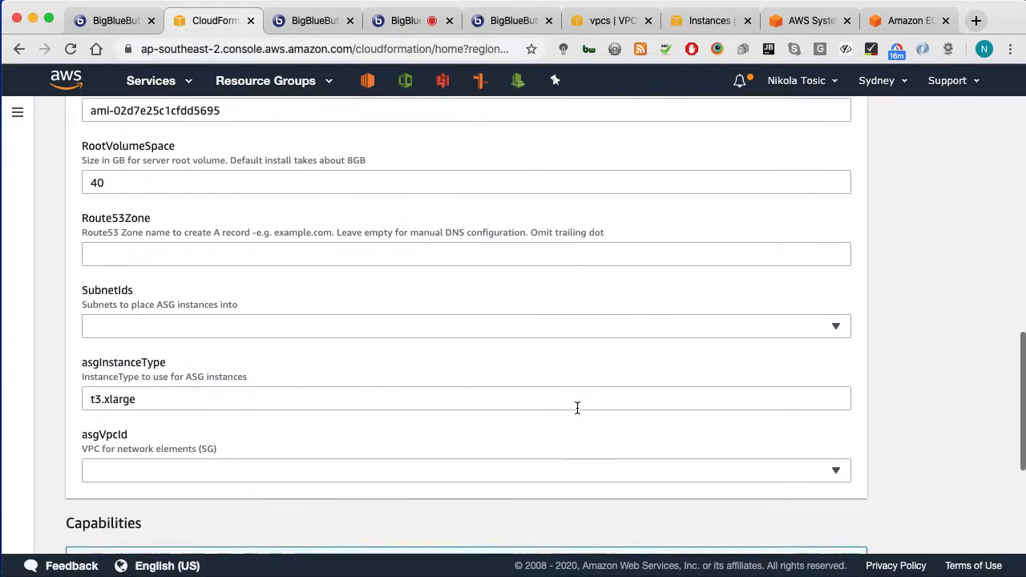
scroll(601, 412, up, 3)
scroll(599, 414, down, 2)
drag(79, 327, 263, 336)
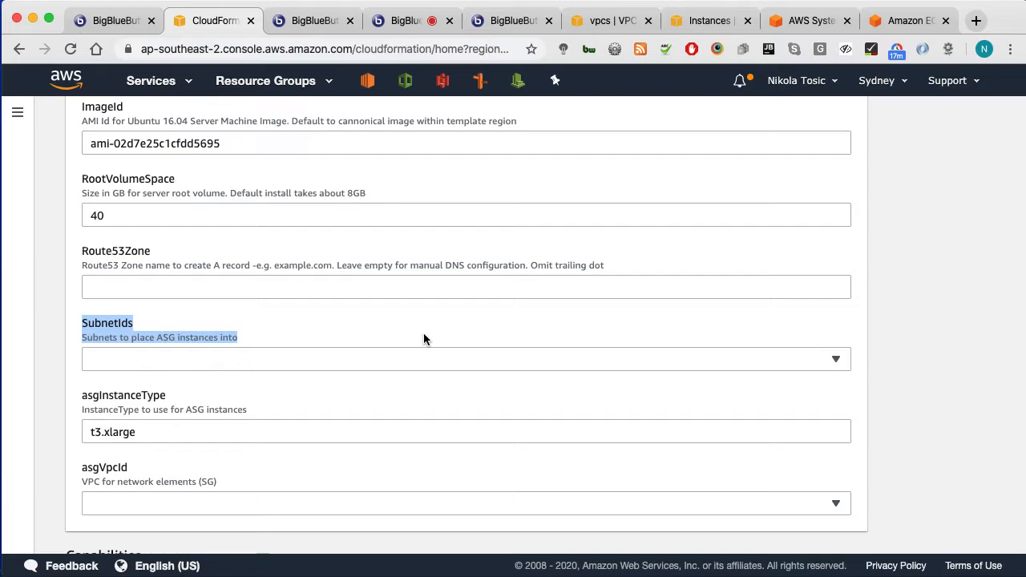
Step: Go back to the big-blue-button-cloudformation-cfhl README and scroll up to the file list
click(19, 49)
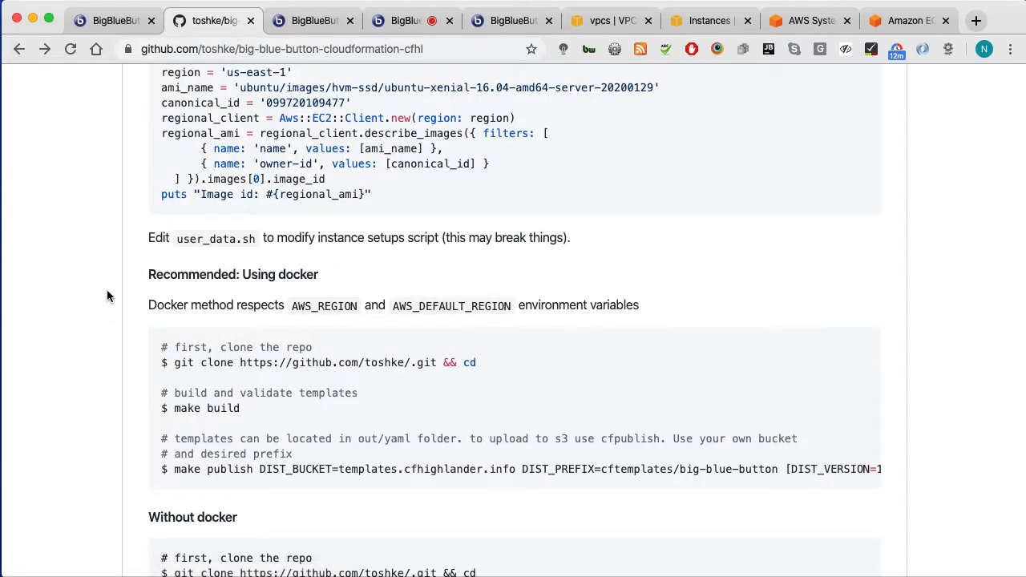
scroll(95, 312, down, 5)
scroll(93, 312, up, 15)
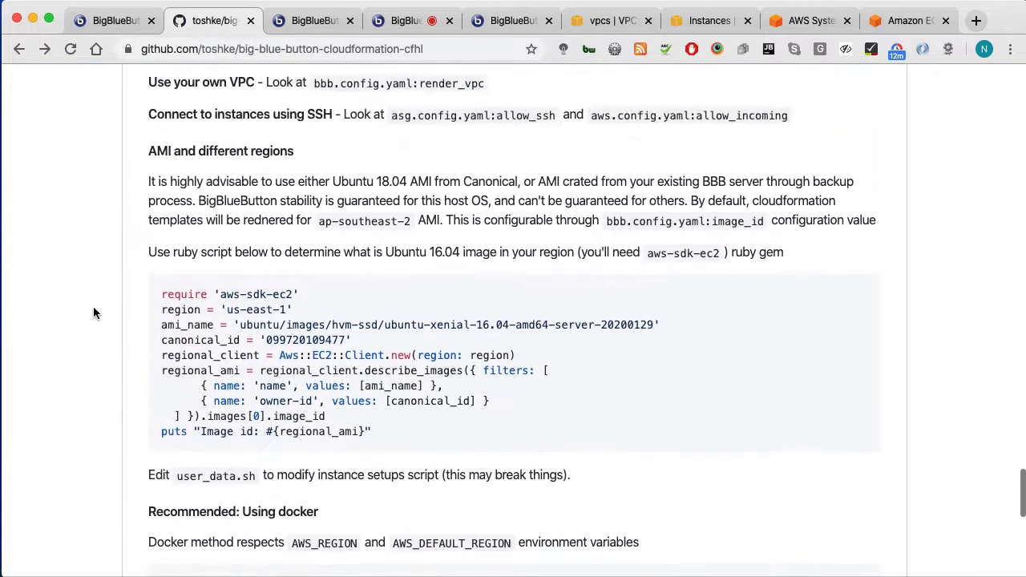
scroll(93, 307, up, 15)
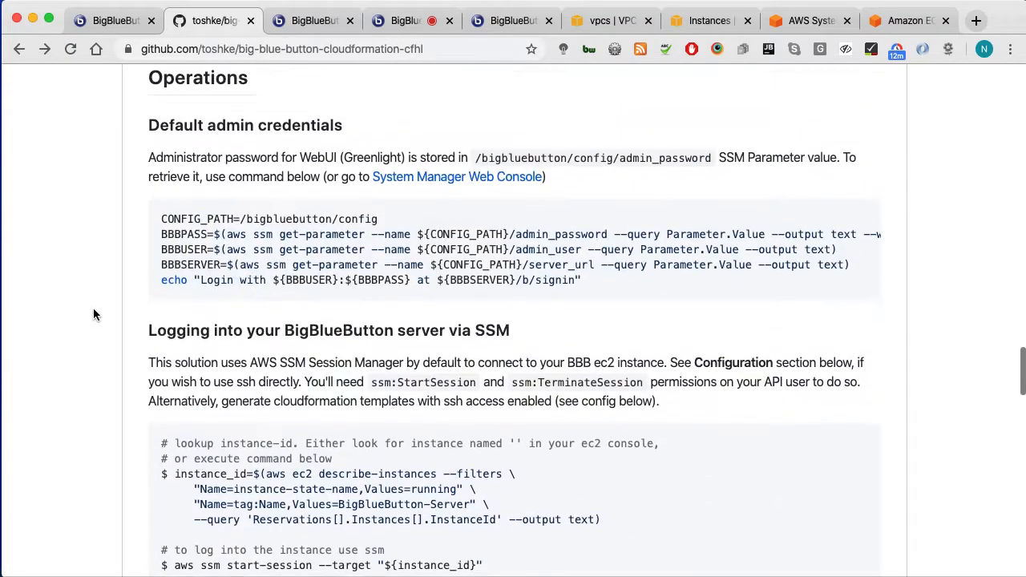
scroll(93, 314, up, 15)
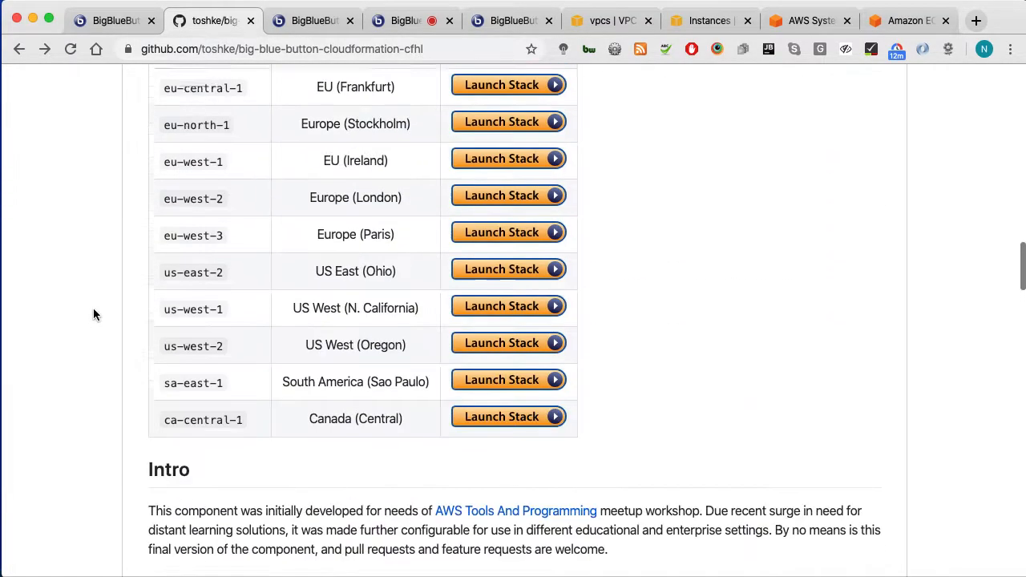
scroll(93, 315, up, 10)
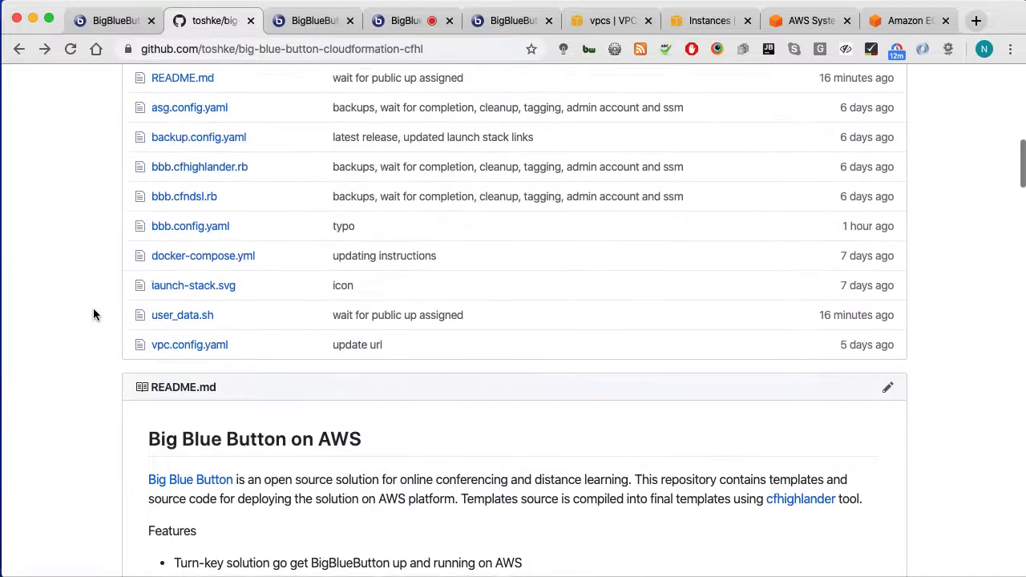